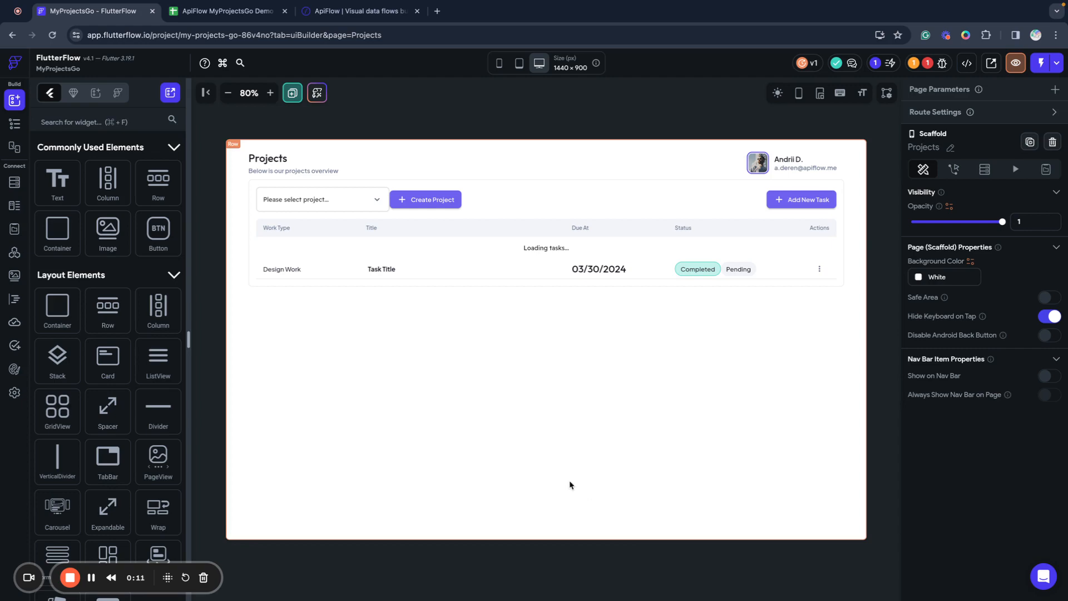
Switch from FlutterFlow to the ApiFlow MyProjectsGo Demo spreadsheet in Google Sheets.
{"action": "left_click", "coordinate": [230, 13]}
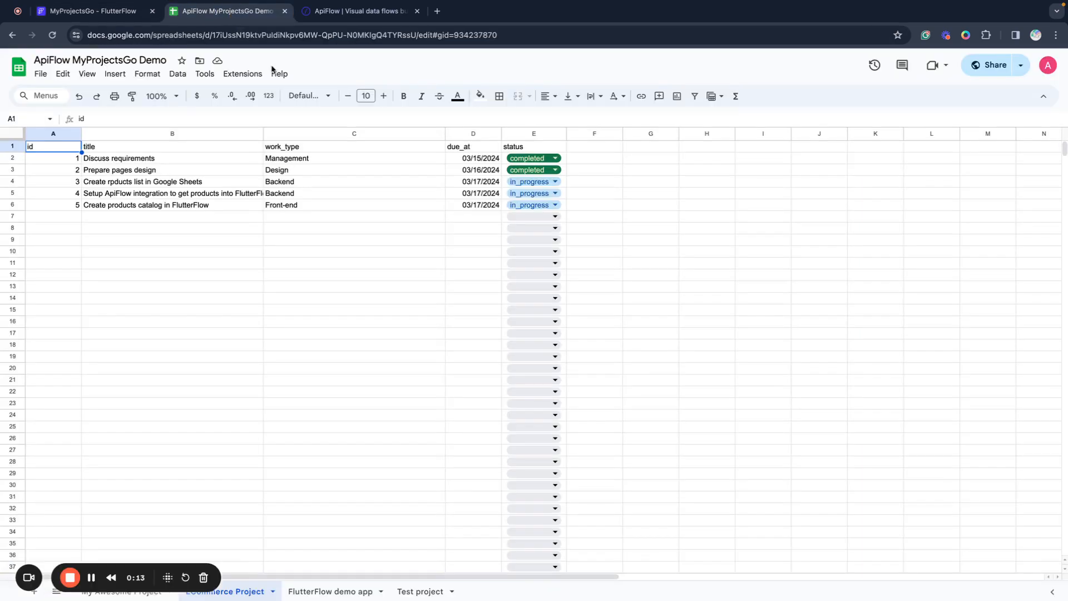
Check the ApiFlow FlutterFlow + Google Sheets connection settings, then return to the Projects page.
{"action": "left_click", "coordinate": [327, 16]}
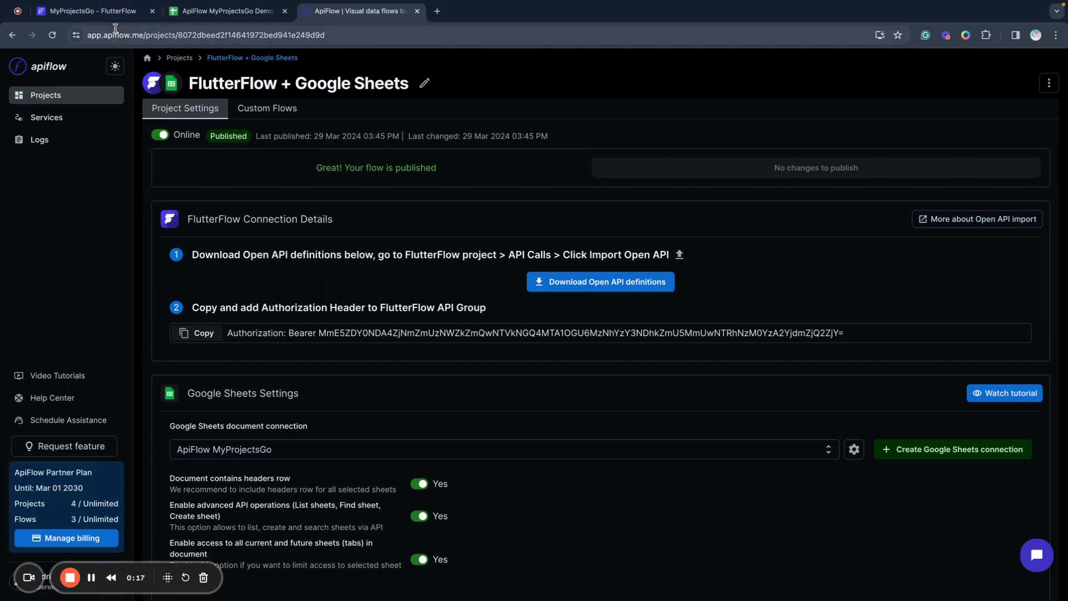
{"action": "left_click", "coordinate": [100, 11]}
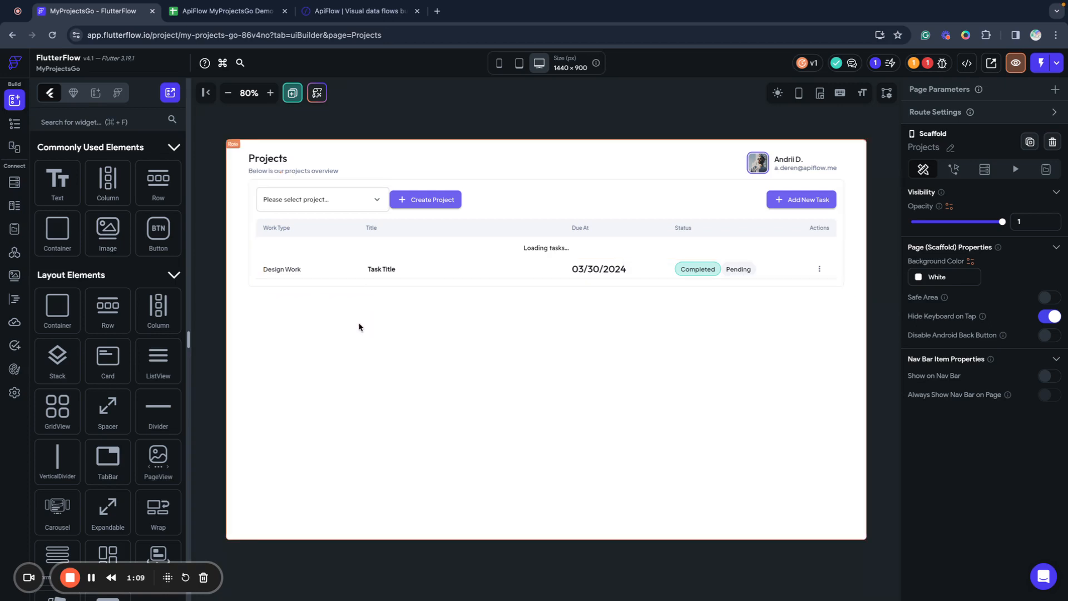
Inspect the currentProject dropdown on the canvas, then view the task spreadsheet.
{"action": "left_click", "coordinate": [355, 212]}
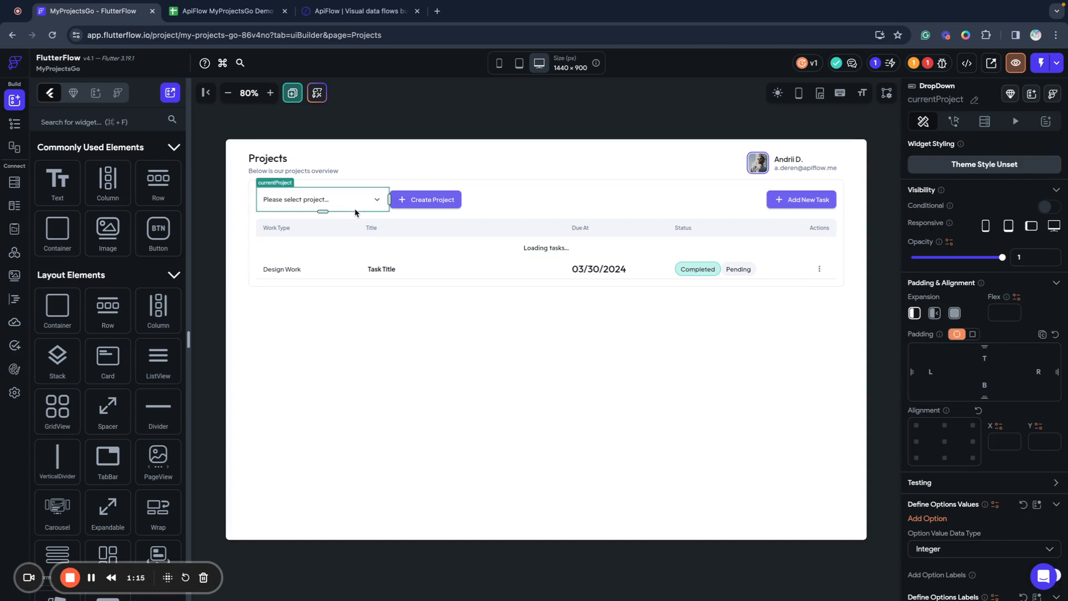
{"action": "left_click", "coordinate": [228, 11]}
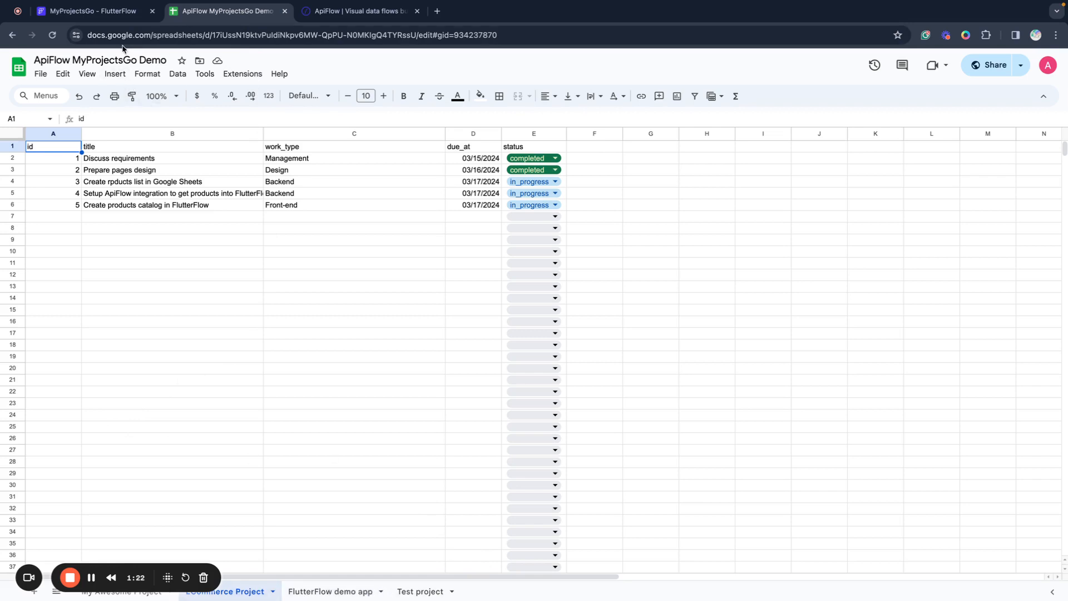
Return to the FlutterFlow Projects page editor after reviewing the sheet columns.
{"action": "left_click", "coordinate": [119, 13]}
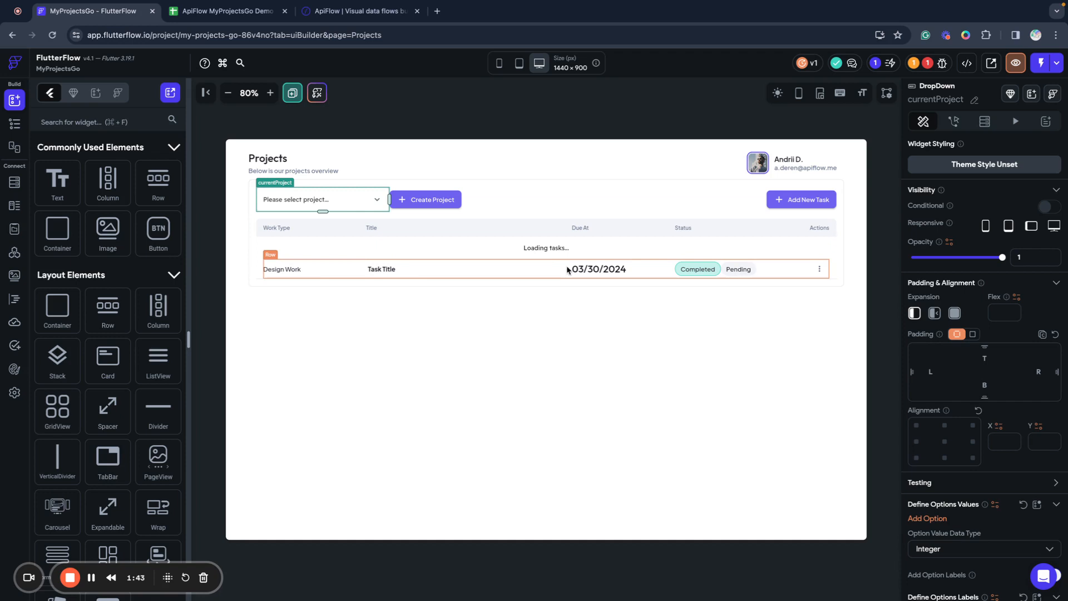
Create app state variable projectsList of custom type Project, with Is List and Persisted on.
{"action": "left_click", "coordinate": [17, 232]}
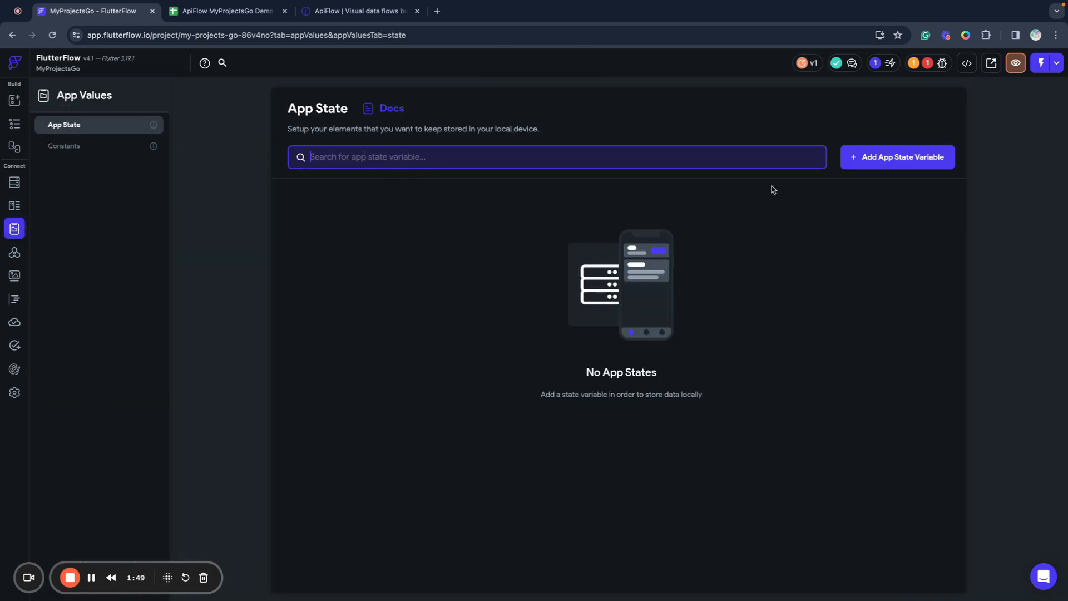
{"action": "left_click", "coordinate": [873, 163]}
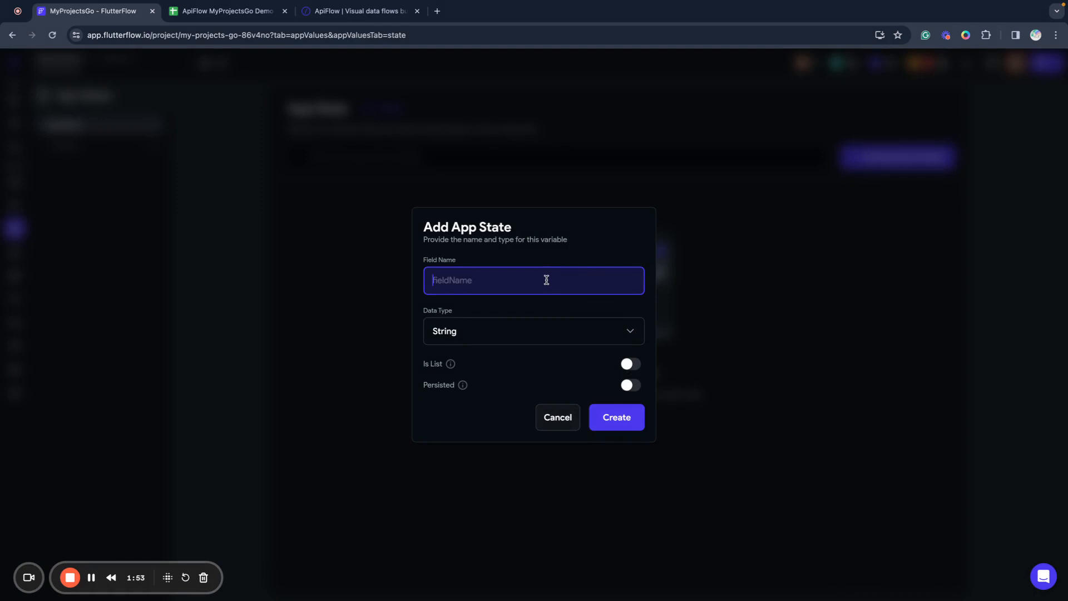
{"action": "type", "text": "projectsList"}
{"action": "left_click", "coordinate": [556, 332]}
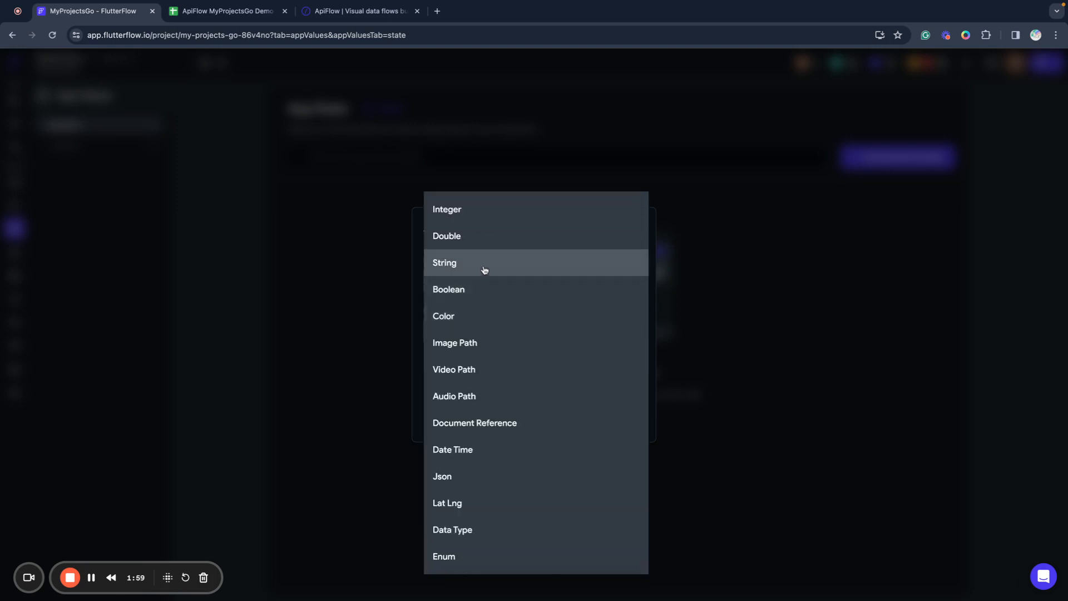
{"action": "left_click", "coordinate": [476, 448]}
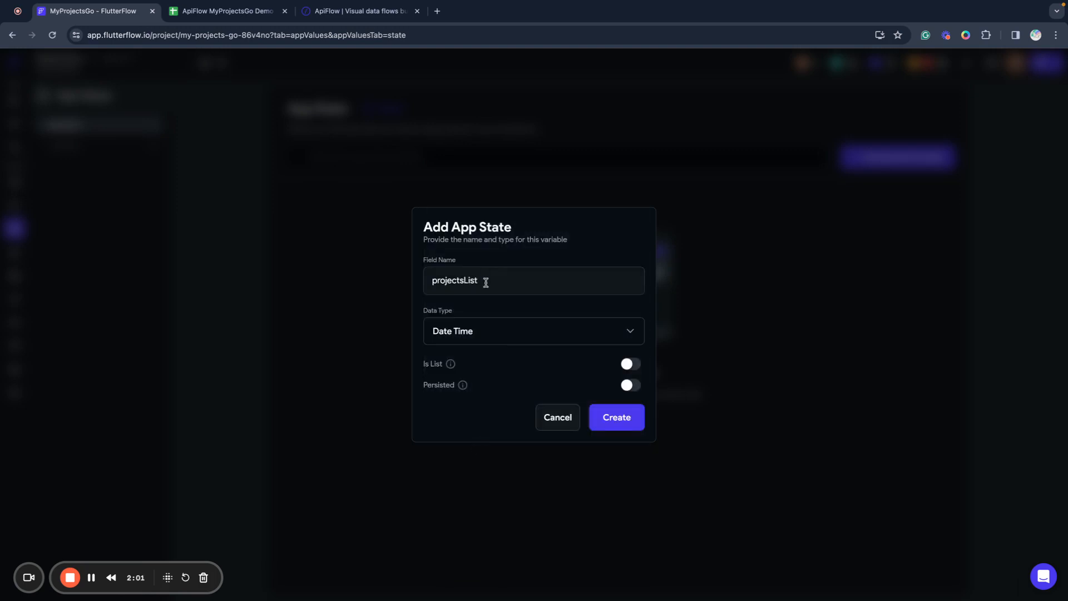
{"action": "left_click", "coordinate": [478, 336]}
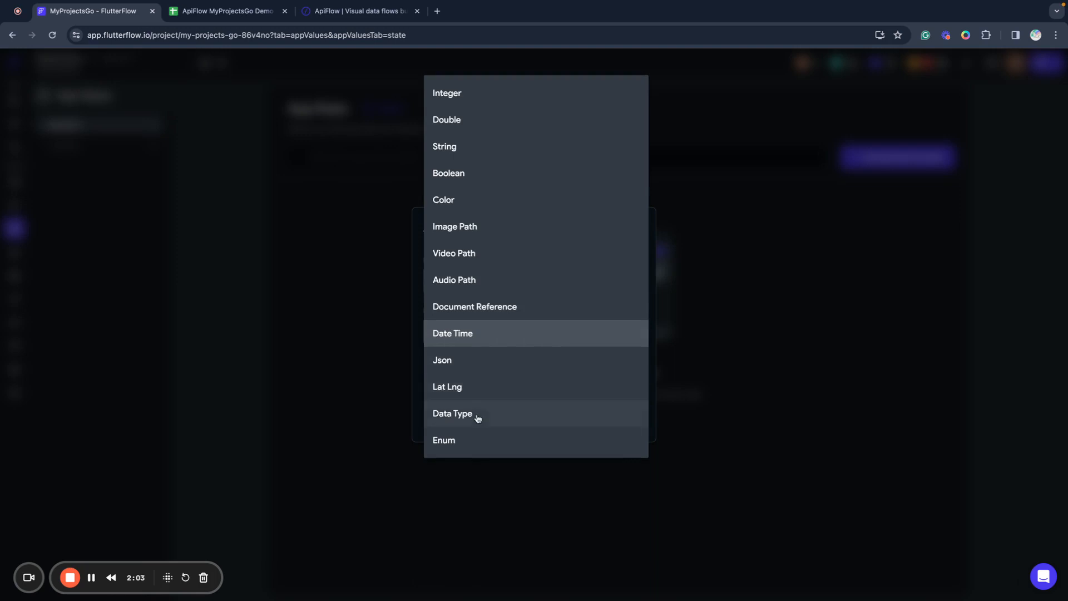
{"action": "left_click", "coordinate": [477, 414]}
{"action": "left_click", "coordinate": [472, 363]}
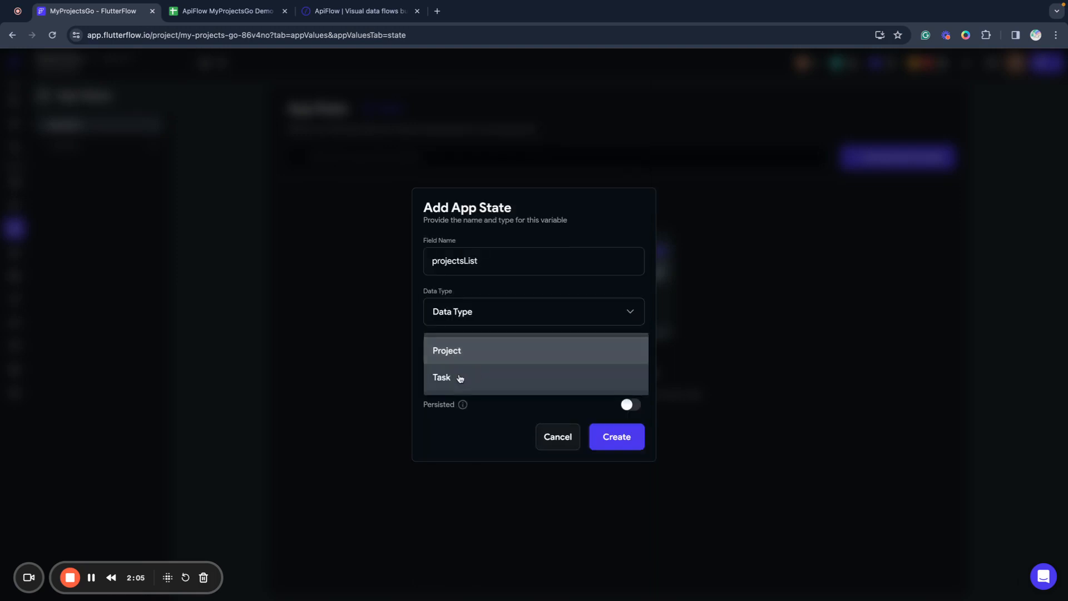
{"action": "left_click", "coordinate": [459, 356]}
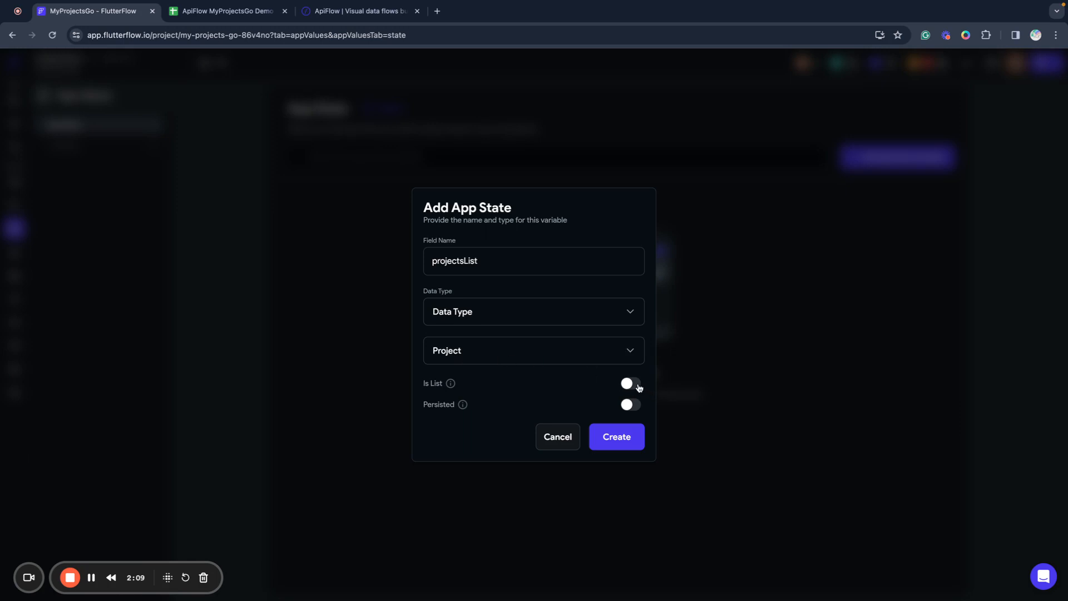
{"action": "left_click", "coordinate": [635, 386]}
{"action": "left_click", "coordinate": [632, 408]}
{"action": "left_click", "coordinate": [620, 446]}
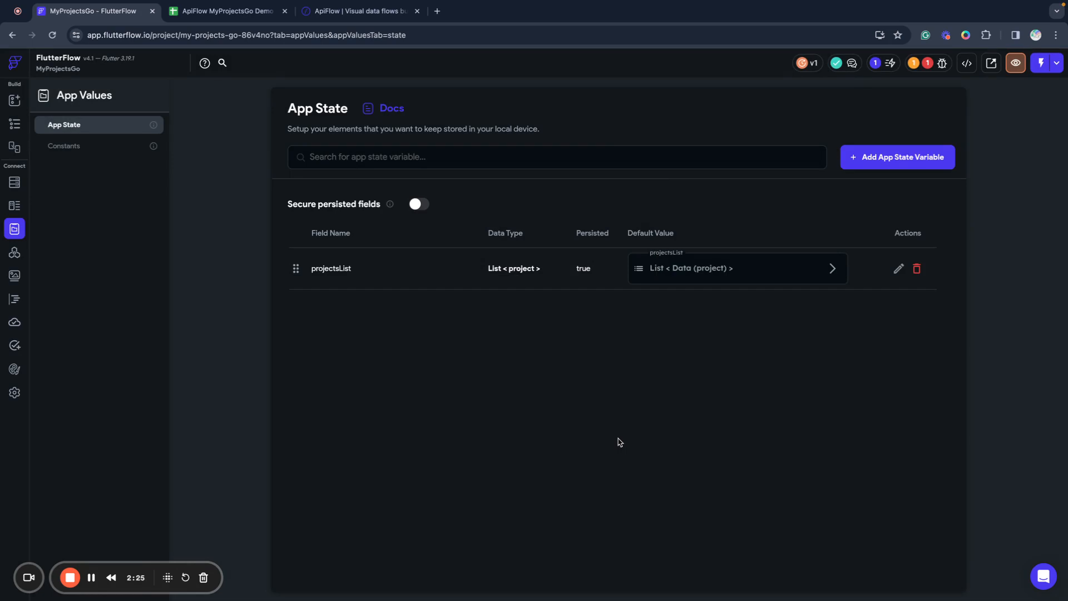
Add app state variable selectedProjectId with data type Integer and Persisted turned on.
{"action": "left_click", "coordinate": [873, 164]}
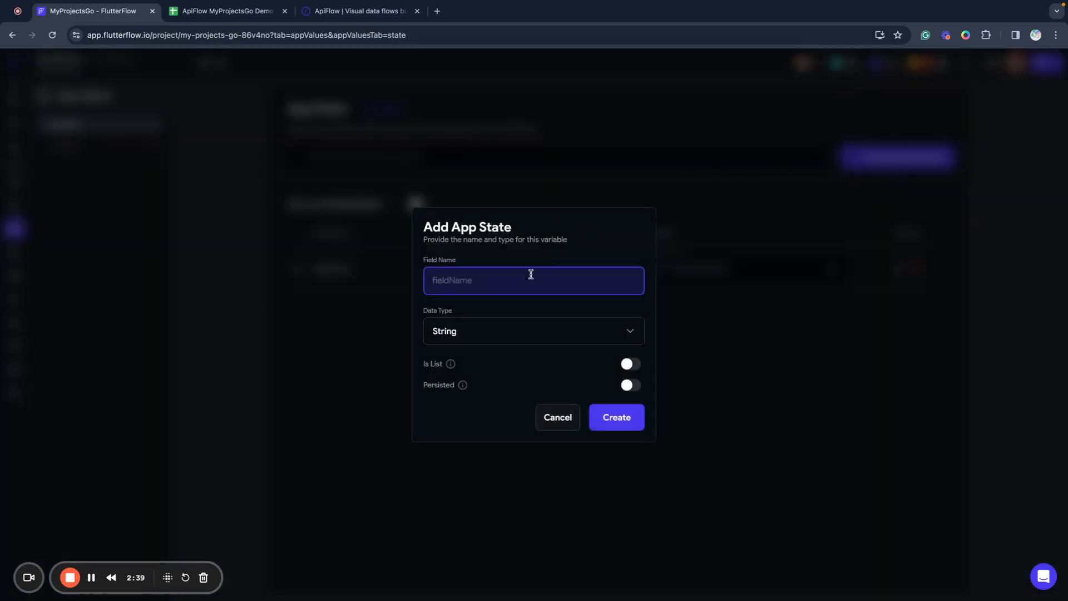
{"action": "type", "text": "selectedProject"}
{"action": "left_click", "coordinate": [547, 341]}
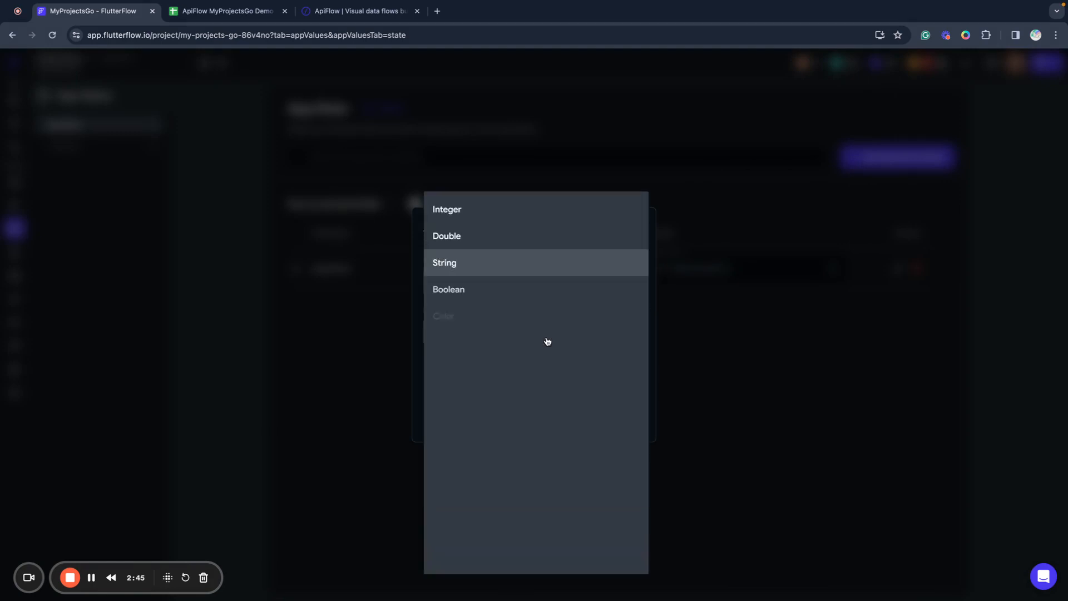
{"action": "left_click", "coordinate": [453, 215]}
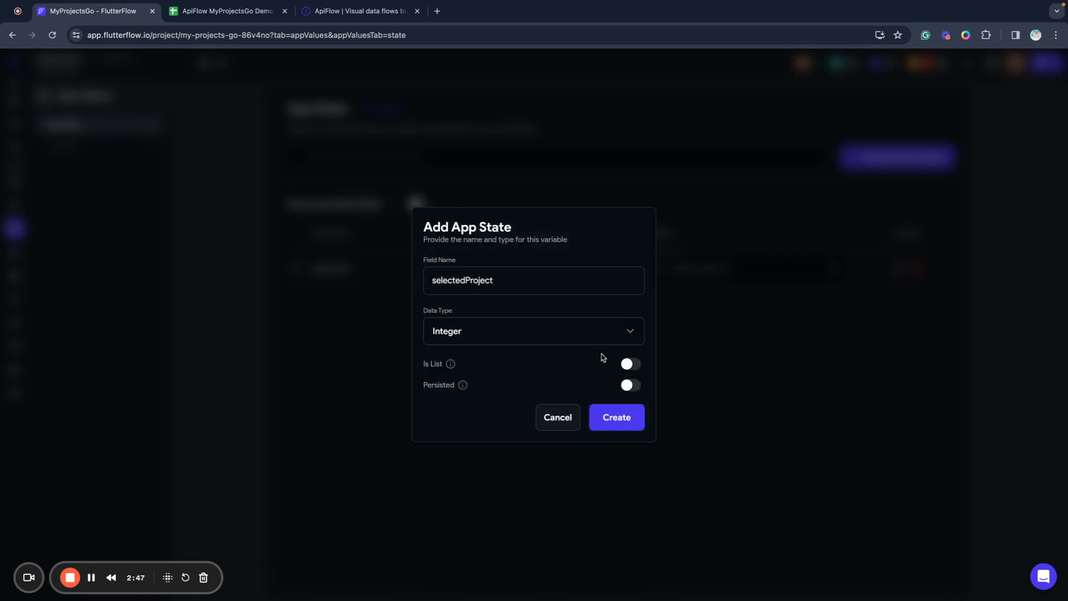
{"action": "left_click", "coordinate": [520, 280]}
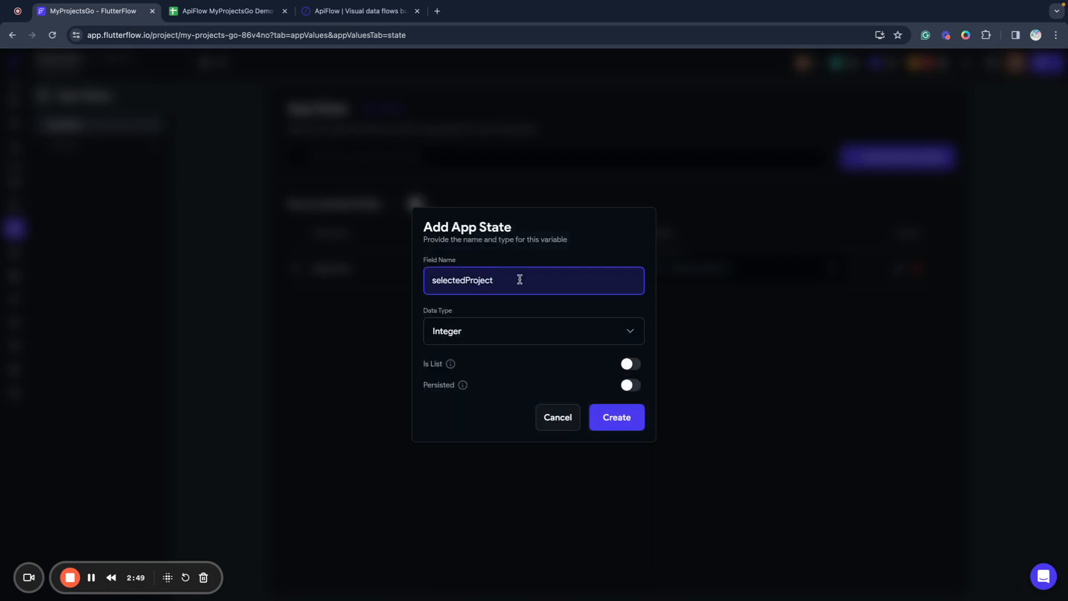
{"action": "type", "text": "Id"}
{"action": "left_click", "coordinate": [548, 363]}
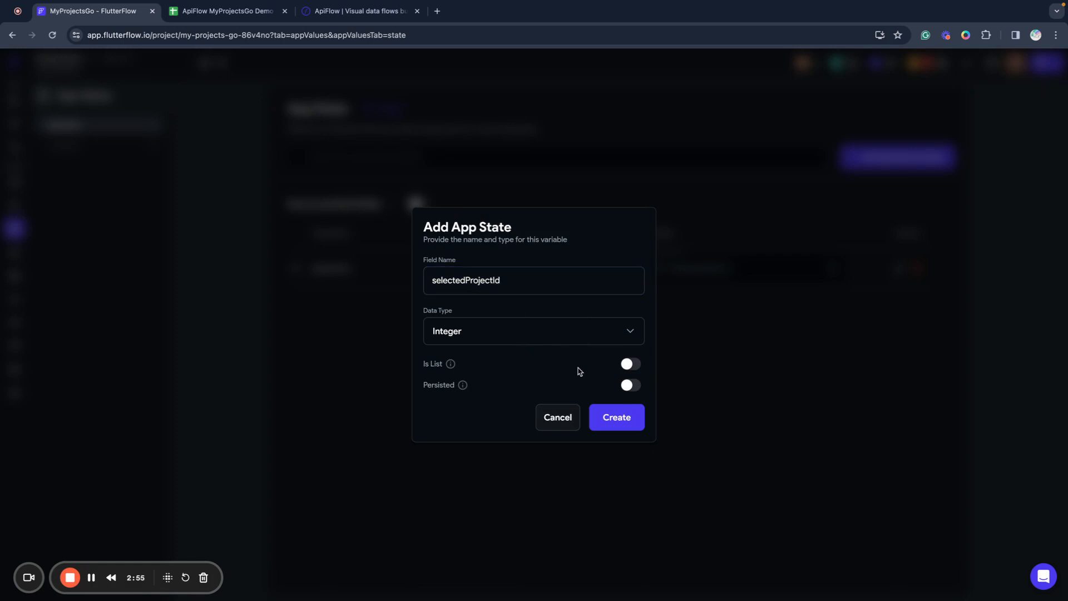
{"action": "left_click", "coordinate": [637, 388]}
{"action": "left_click", "coordinate": [635, 416]}
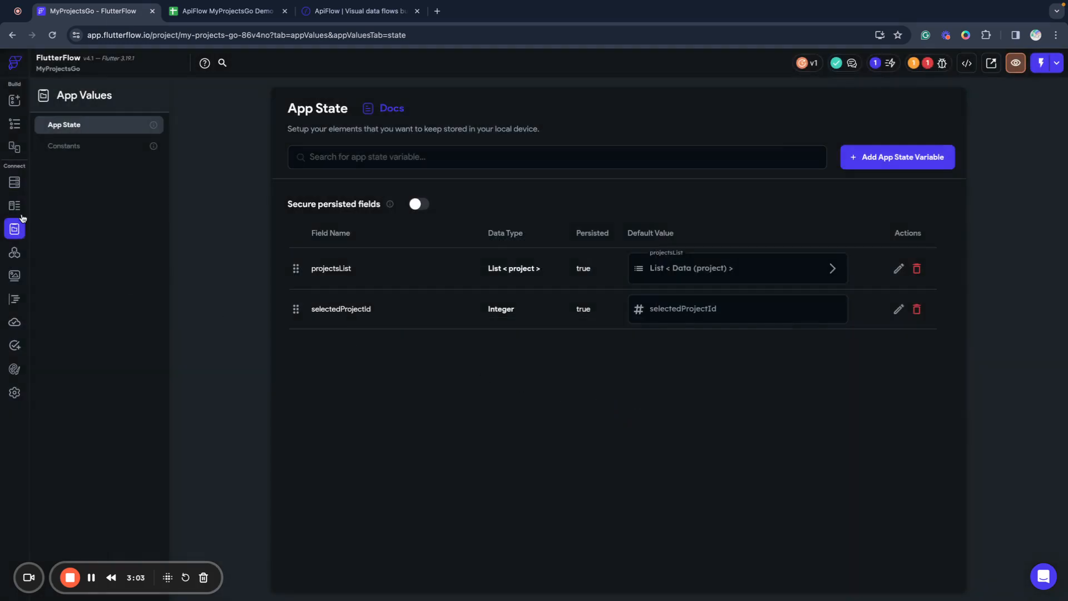
Select the Projects page in the Widget Tree and open its On Page Load action flow.
{"action": "left_click", "coordinate": [11, 105]}
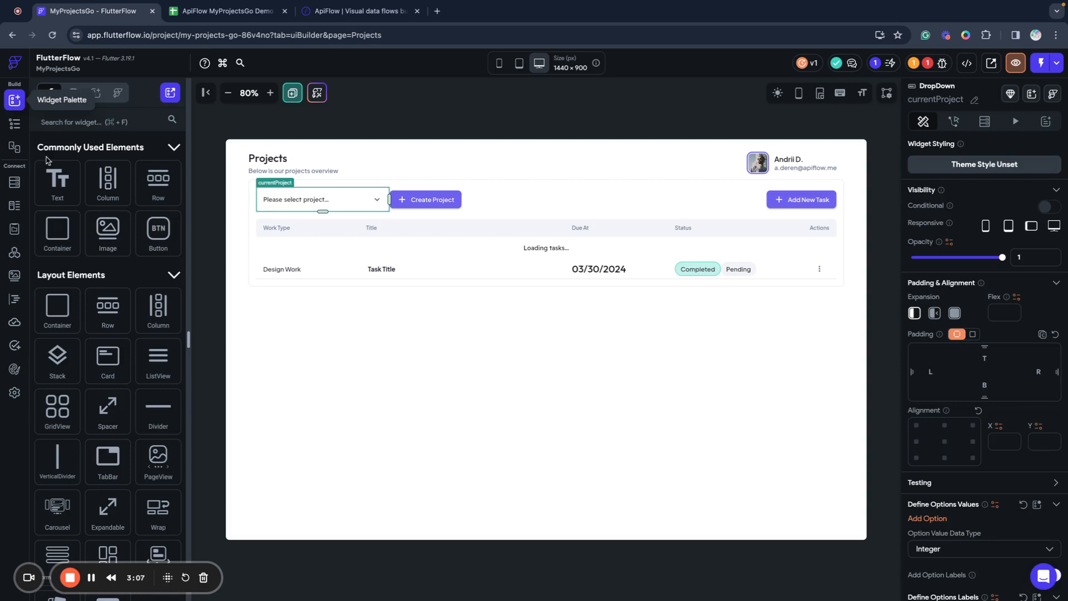
{"action": "left_click", "coordinate": [14, 123]}
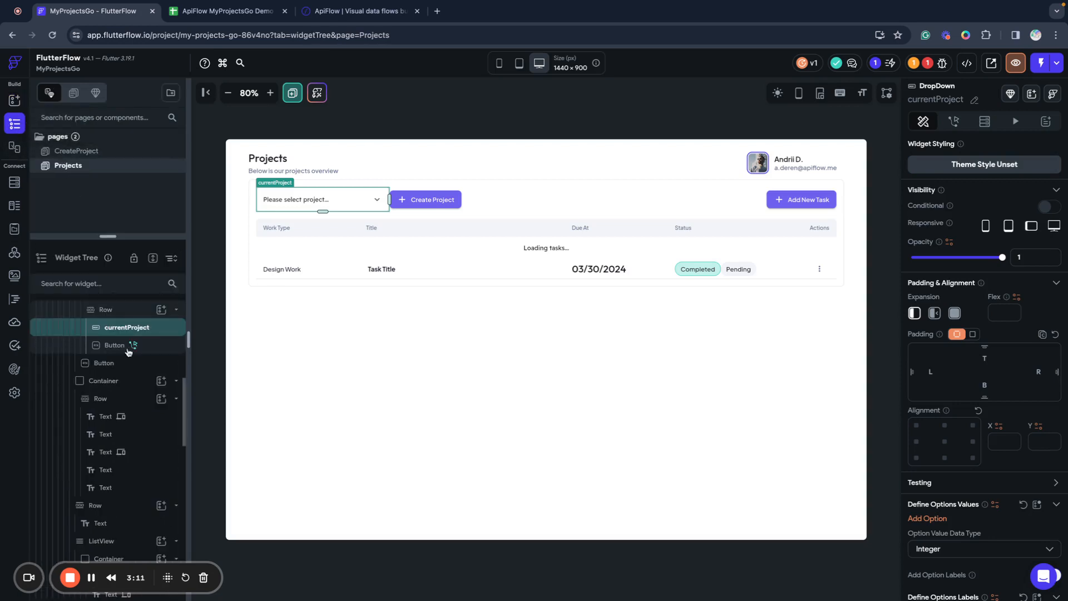
{"action": "scroll", "coordinate": [134, 367], "scroll_direction": "up", "scroll_amount": 5}
{"action": "scroll", "coordinate": [137, 384], "scroll_direction": "up", "scroll_amount": 2}
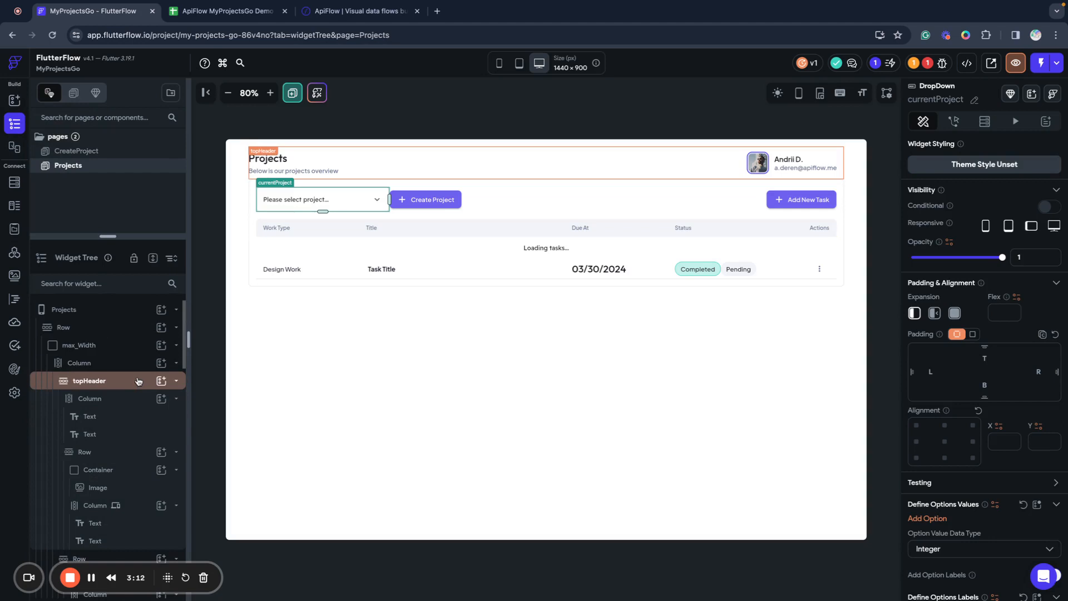
{"action": "left_click", "coordinate": [64, 310]}
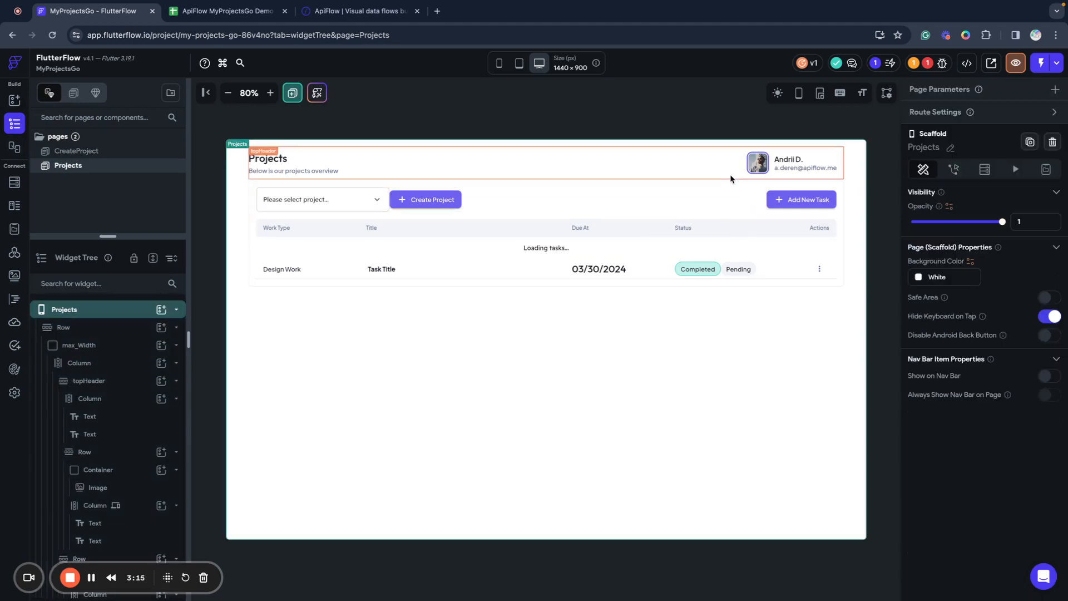
{"action": "left_click", "coordinate": [954, 169]}
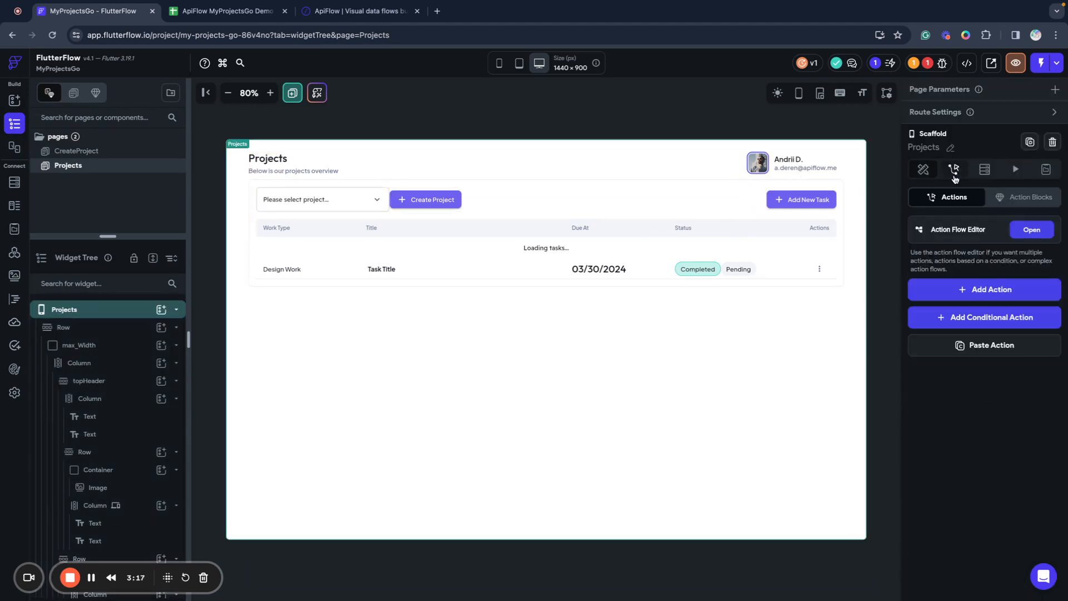
{"action": "left_click", "coordinate": [1032, 230]}
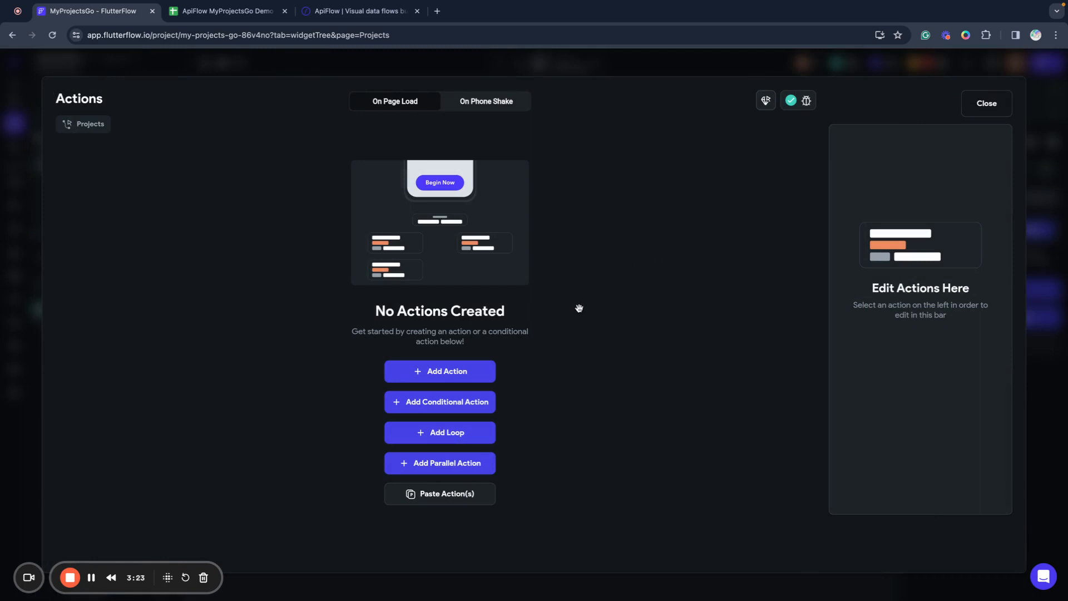
Add parallel page-load actions, making the first branch an API call.
{"action": "left_click", "coordinate": [455, 466]}
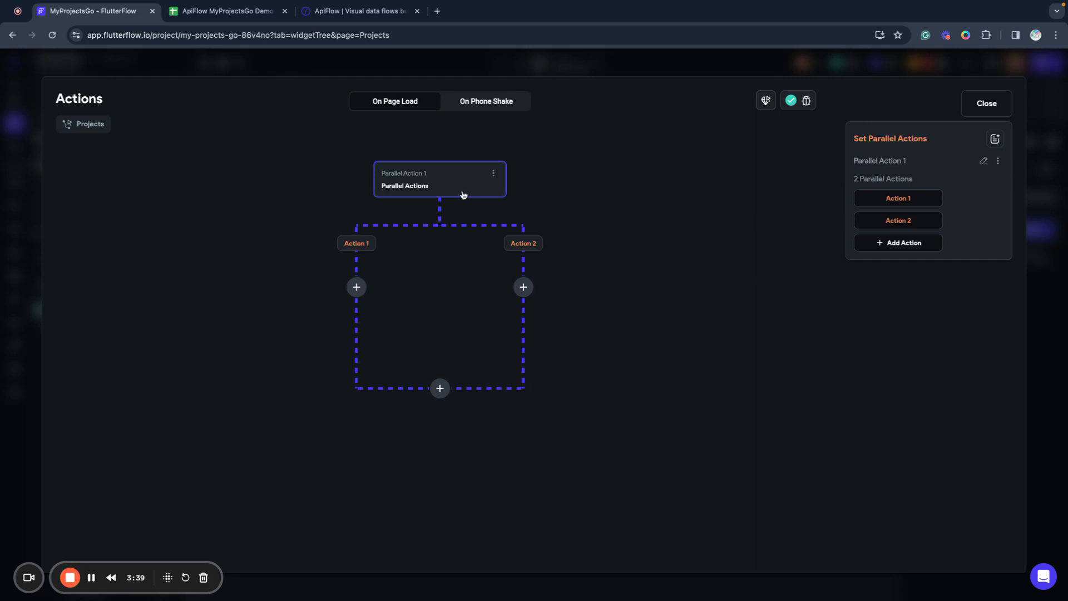
{"action": "left_click", "coordinate": [356, 291]}
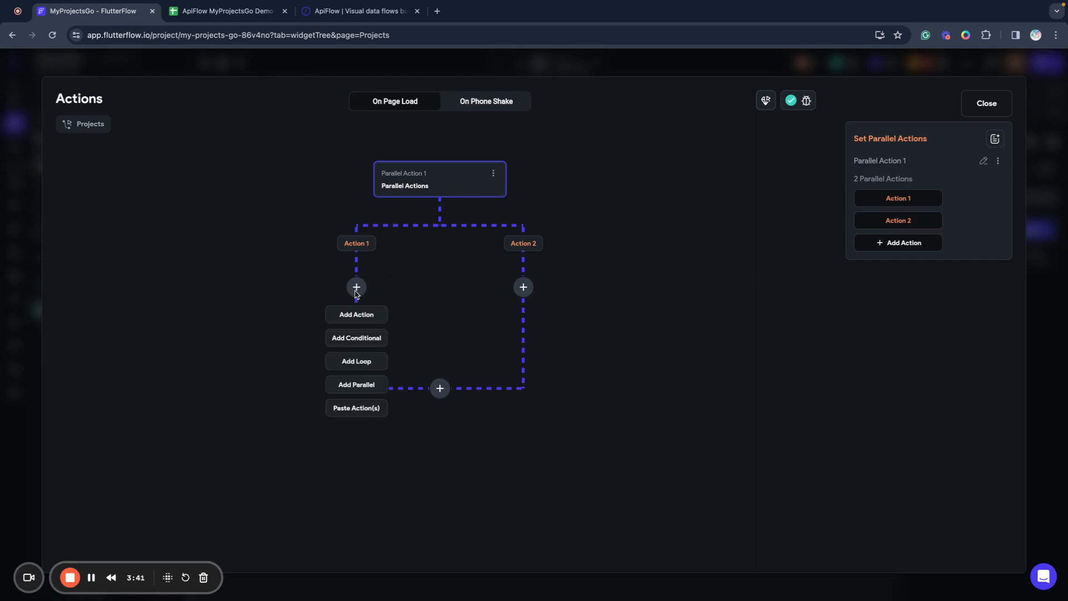
{"action": "left_click", "coordinate": [357, 314]}
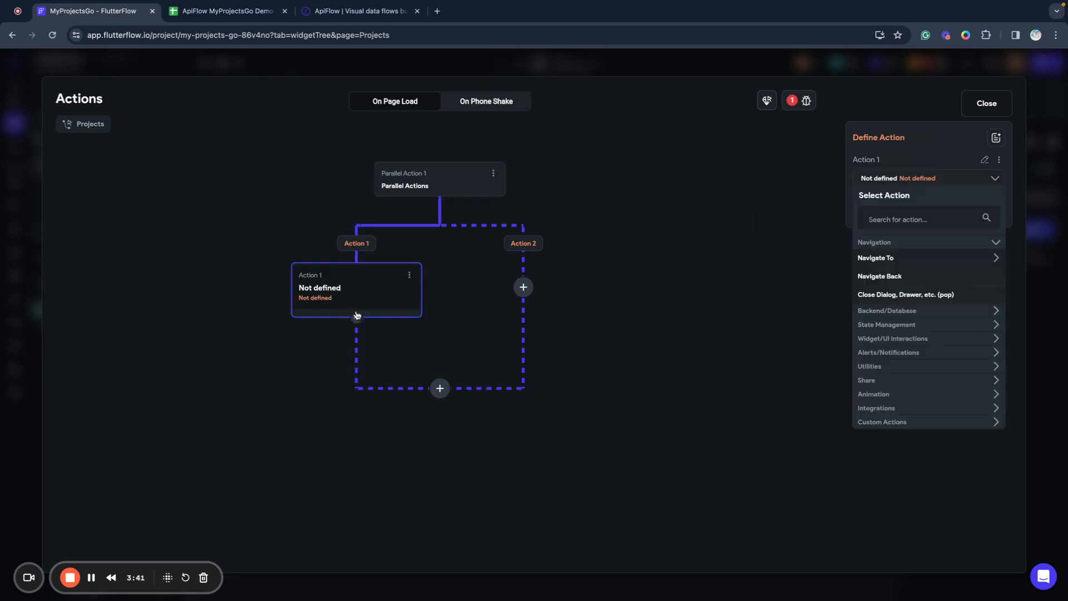
{"action": "left_click", "coordinate": [895, 312]}
{"action": "left_click", "coordinate": [867, 344]}
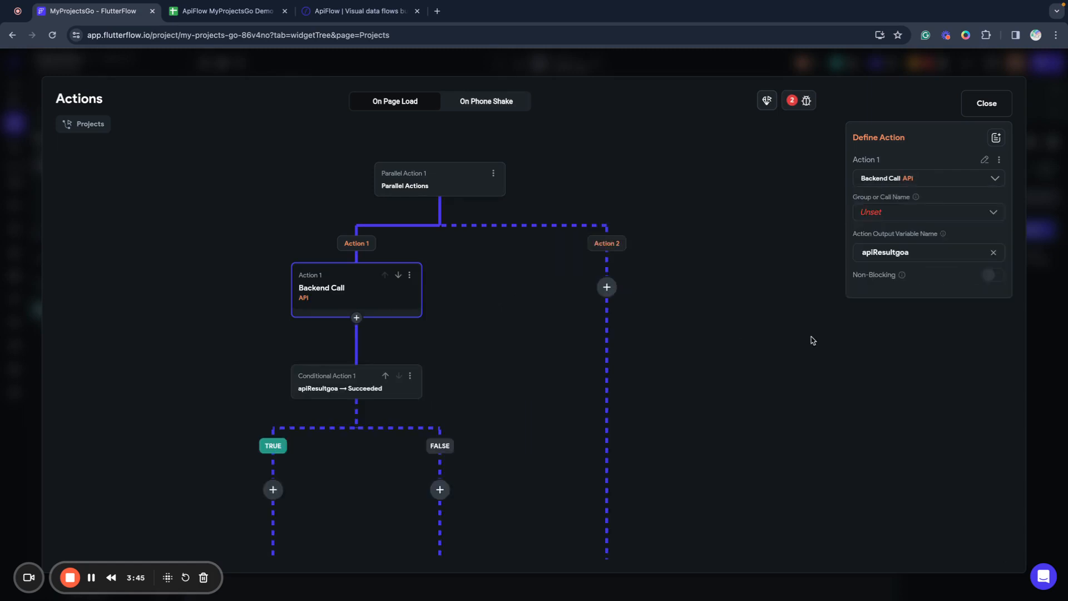
Call List all sheets from the ApiFlow API group, naming the output apiProjectsList.
{"action": "left_click", "coordinate": [879, 222]}
{"action": "left_click", "coordinate": [878, 221]}
{"action": "left_click", "coordinate": [881, 250]}
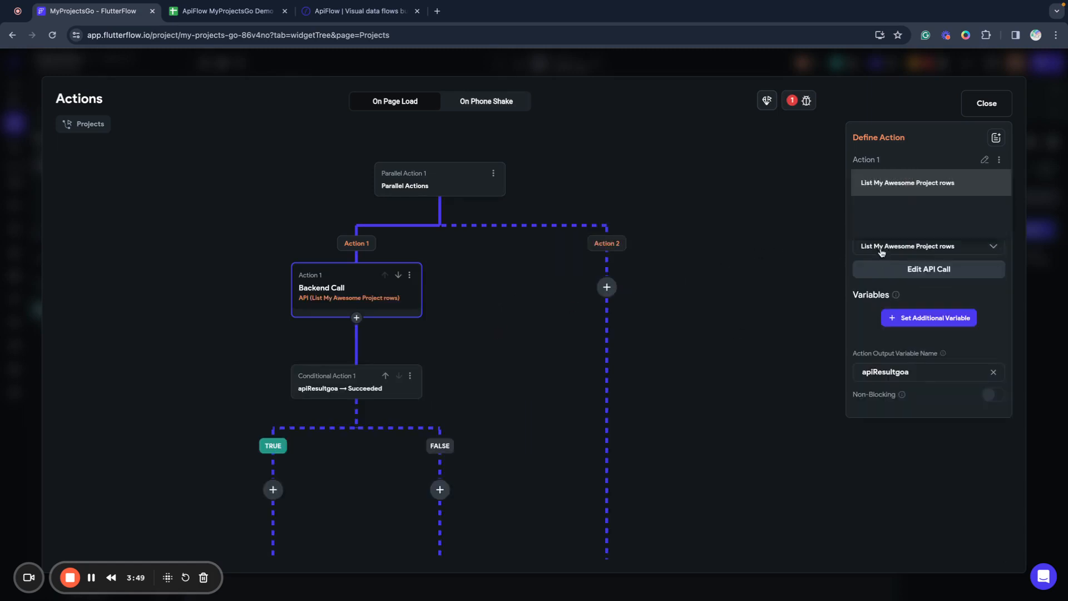
{"action": "left_click", "coordinate": [897, 503]}
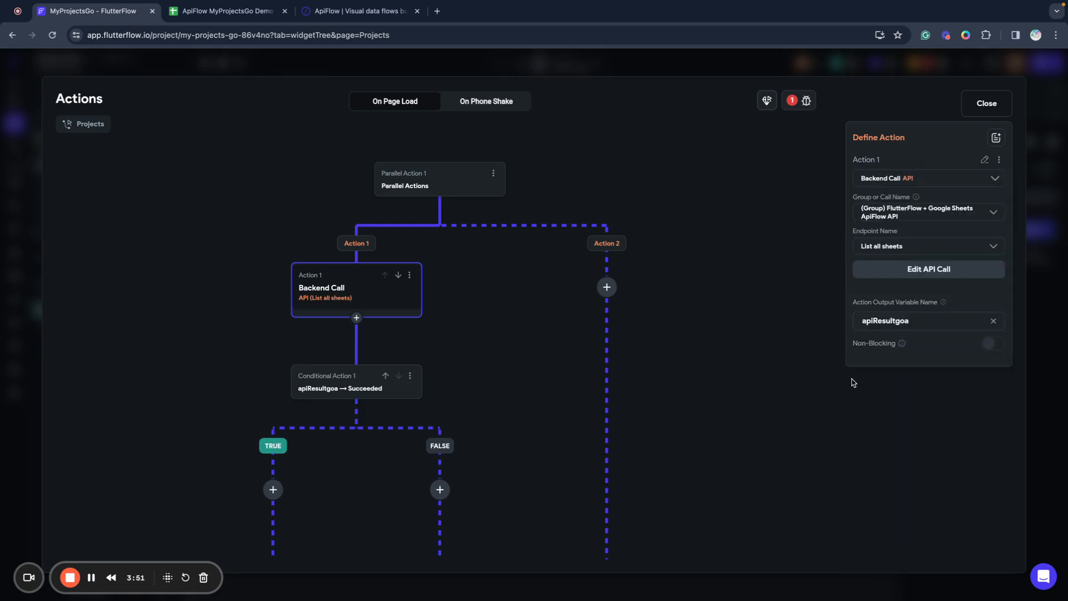
{"action": "double_click", "coordinate": [888, 319]}
{"action": "key", "text": "BackSpace"}
{"action": "type", "text": "apiProjectsList"}
{"action": "left_click", "coordinate": [740, 357]}
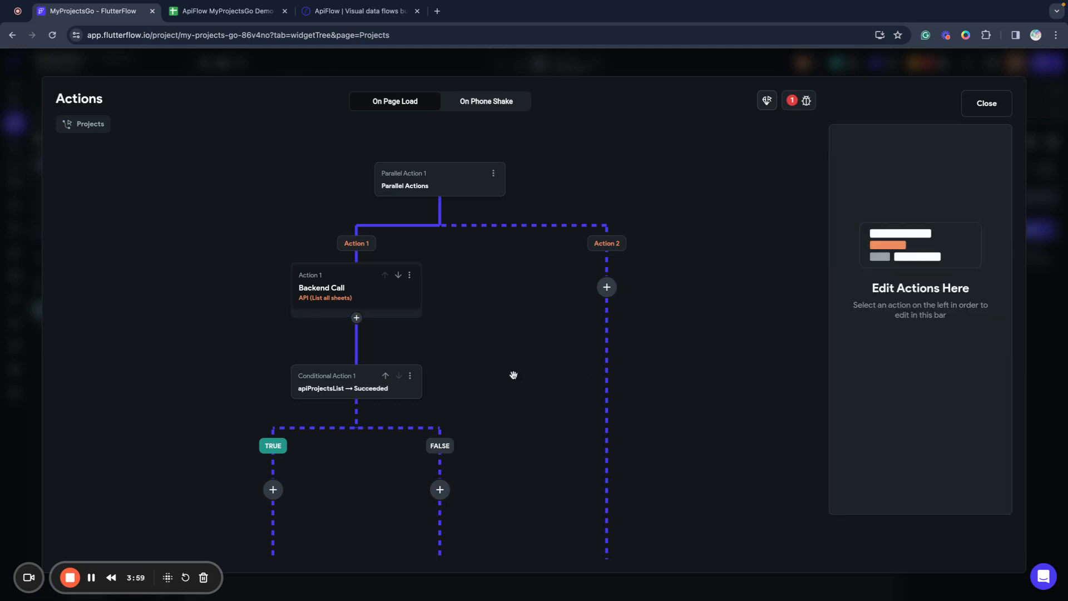
Add an Update App State action on the TRUE branch that sets the projectsList field.
{"action": "scroll", "coordinate": [321, 404], "scroll_direction": "down", "scroll_amount": 5}
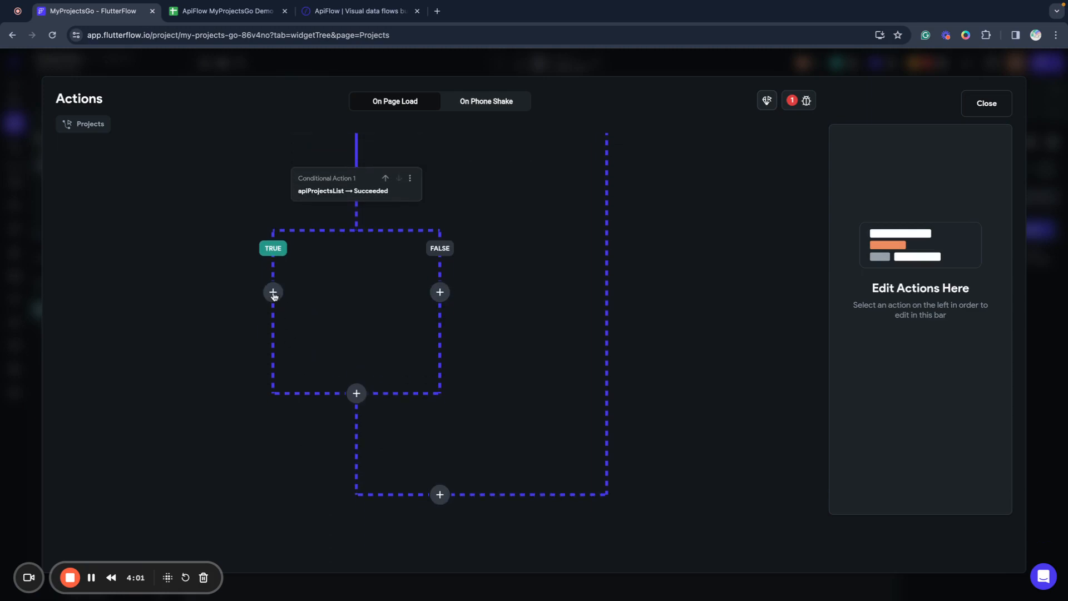
{"action": "left_click", "coordinate": [273, 293]}
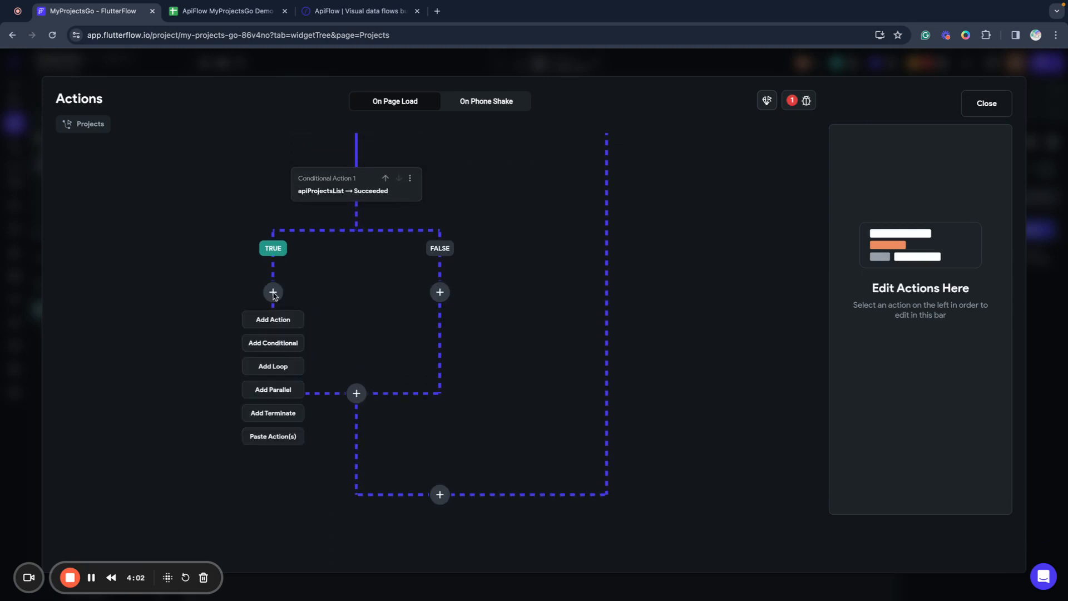
{"action": "left_click", "coordinate": [276, 320]}
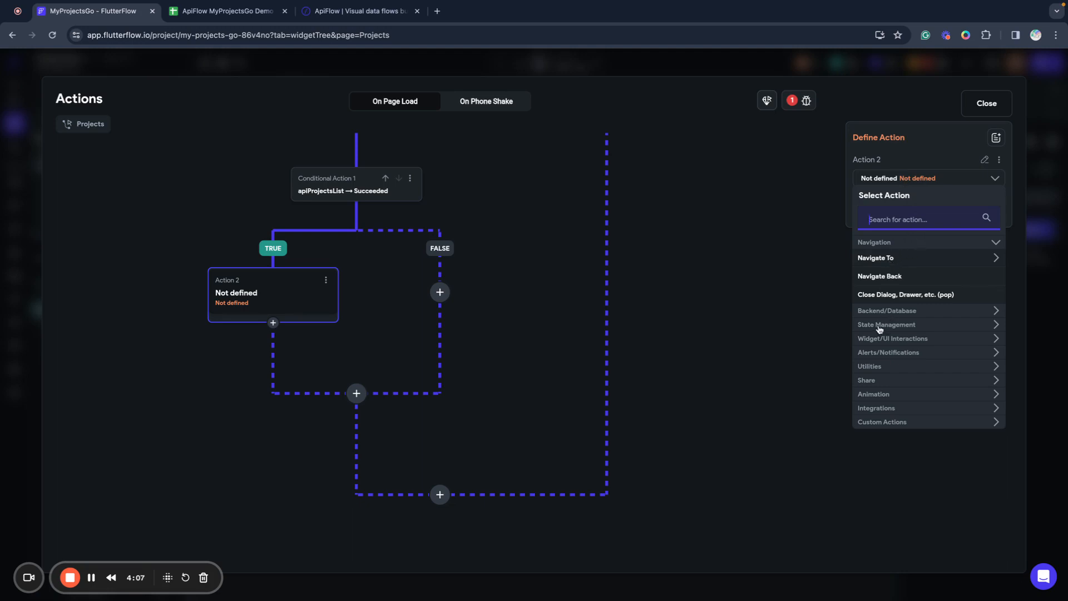
{"action": "left_click", "coordinate": [879, 326]}
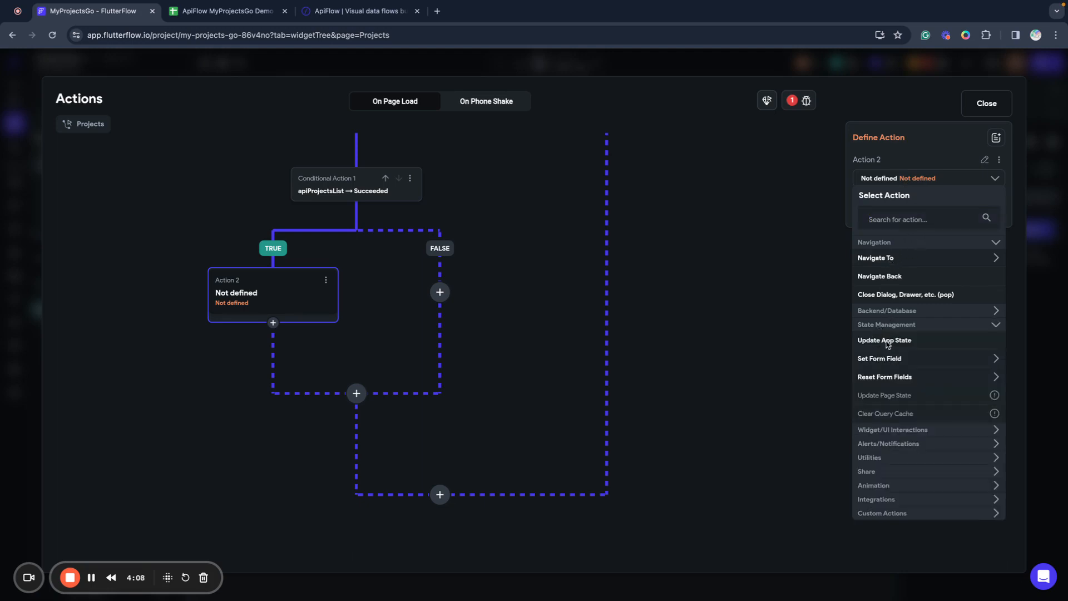
{"action": "left_click", "coordinate": [887, 342]}
{"action": "left_click", "coordinate": [887, 267]}
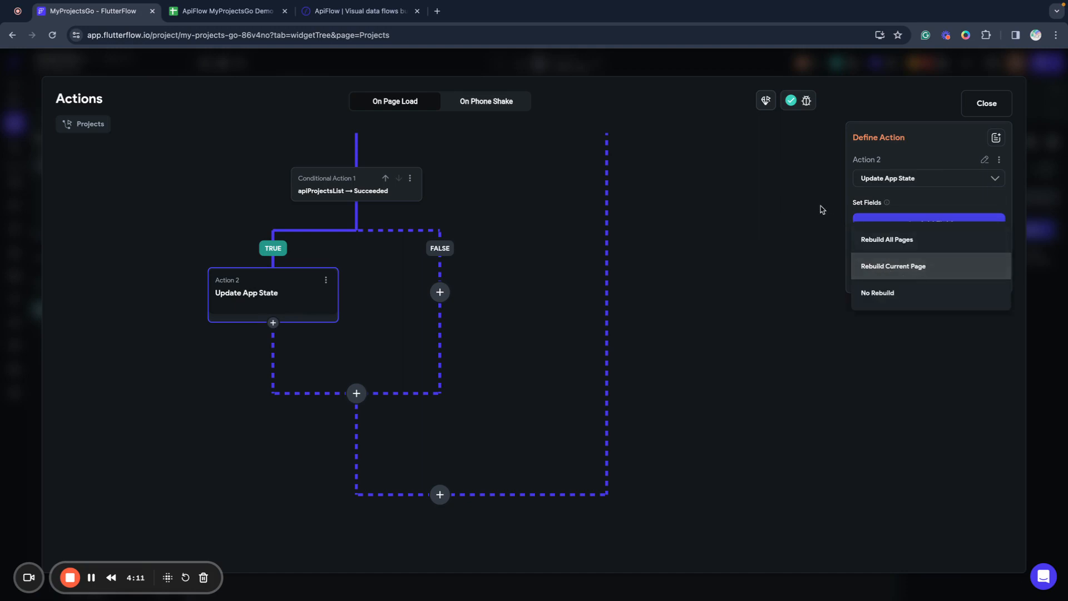
{"action": "left_click", "coordinate": [898, 204]}
{"action": "left_click", "coordinate": [933, 223]}
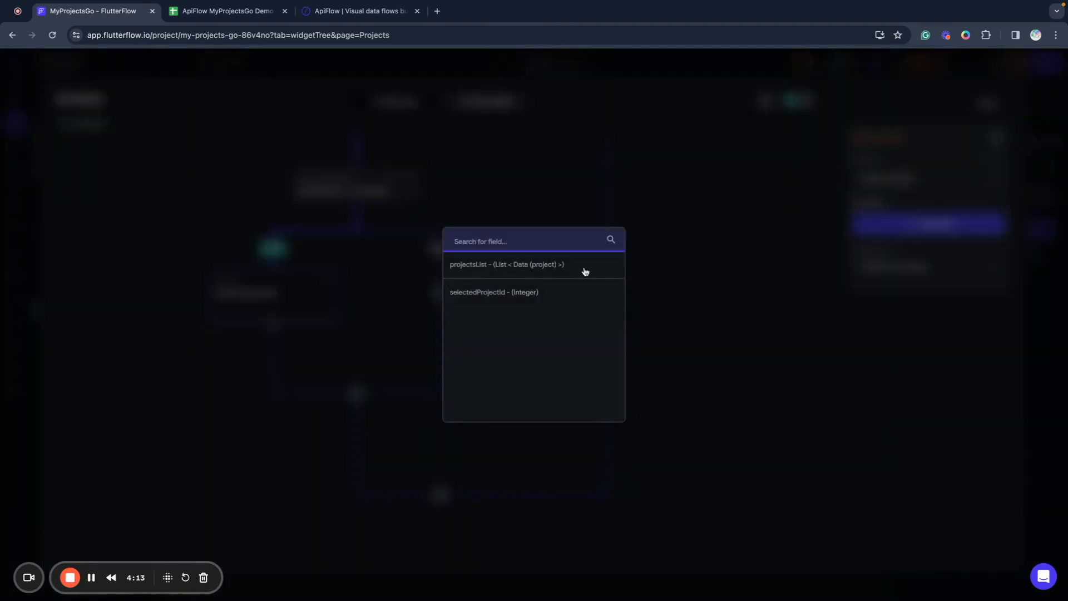
{"action": "left_click", "coordinate": [454, 266]}
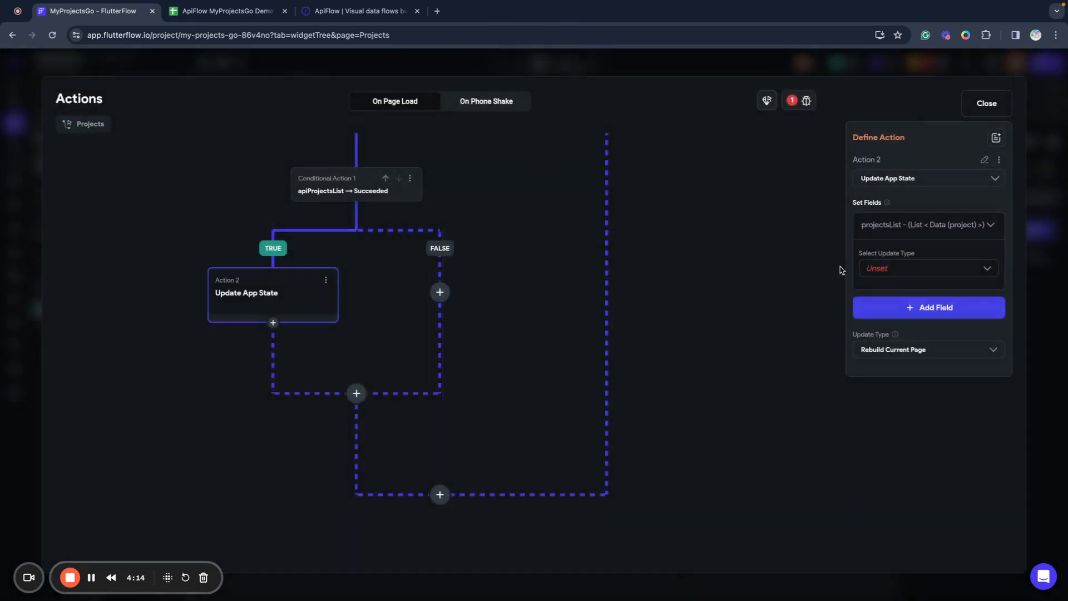
{"action": "left_click", "coordinate": [896, 271]}
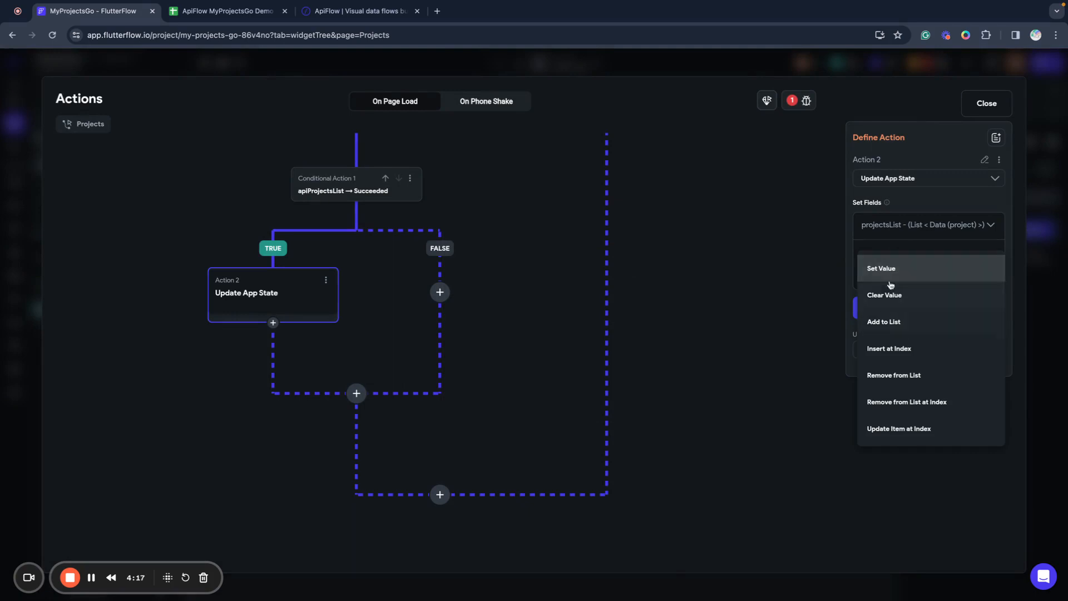
{"action": "left_click", "coordinate": [890, 268]}
Assign apiProjectsList as Project data to projectsList, then close the action flow editor.
{"action": "left_click", "coordinate": [893, 305]}
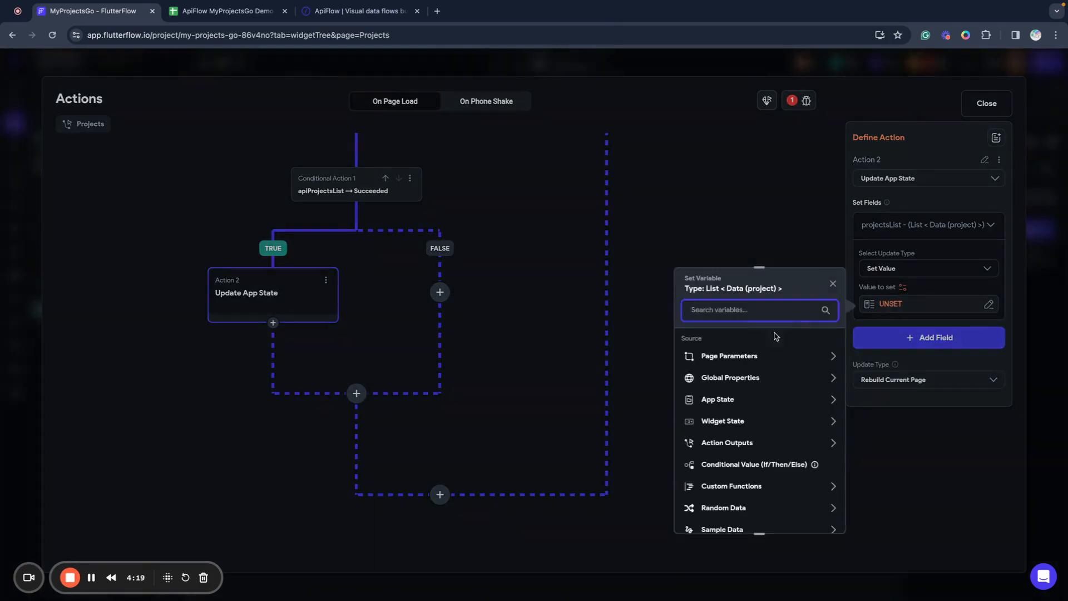
{"action": "left_click", "coordinate": [725, 444]}
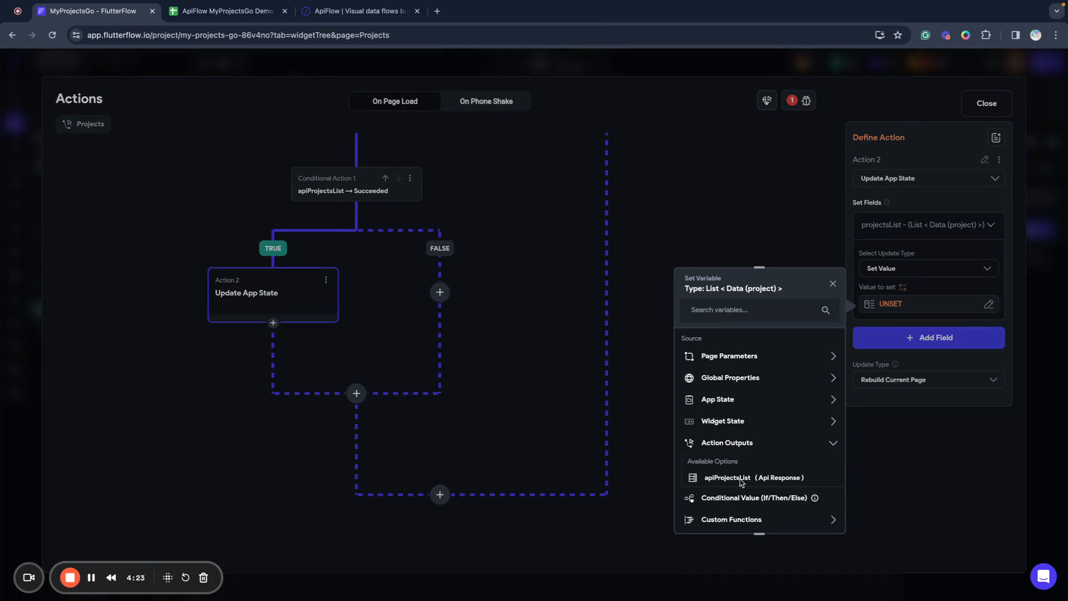
{"action": "left_click", "coordinate": [727, 478]}
{"action": "left_click", "coordinate": [728, 377]}
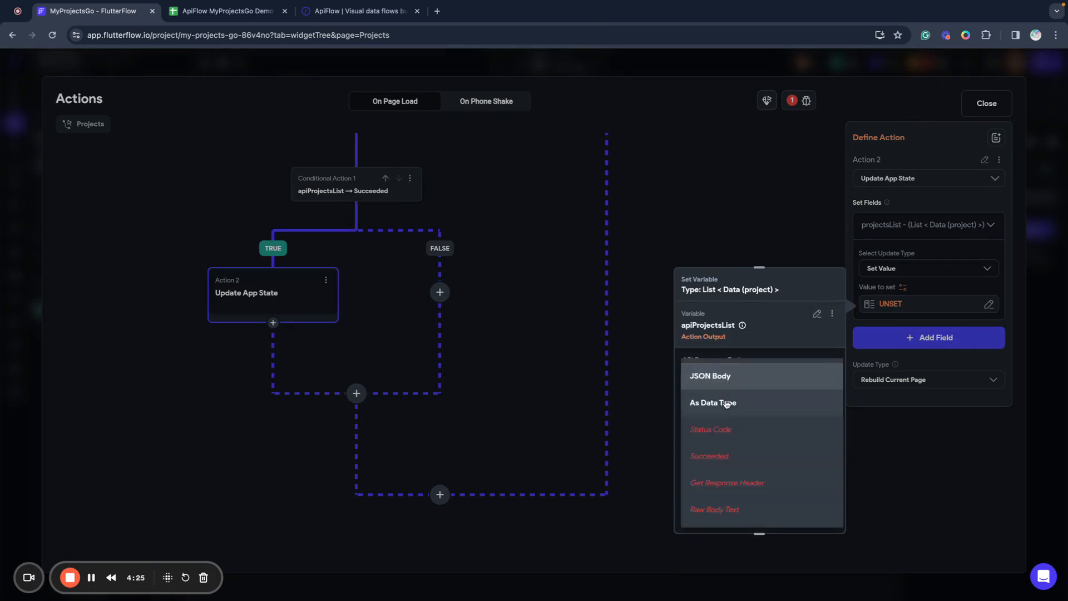
{"action": "left_click", "coordinate": [728, 407]}
{"action": "left_click", "coordinate": [732, 415]}
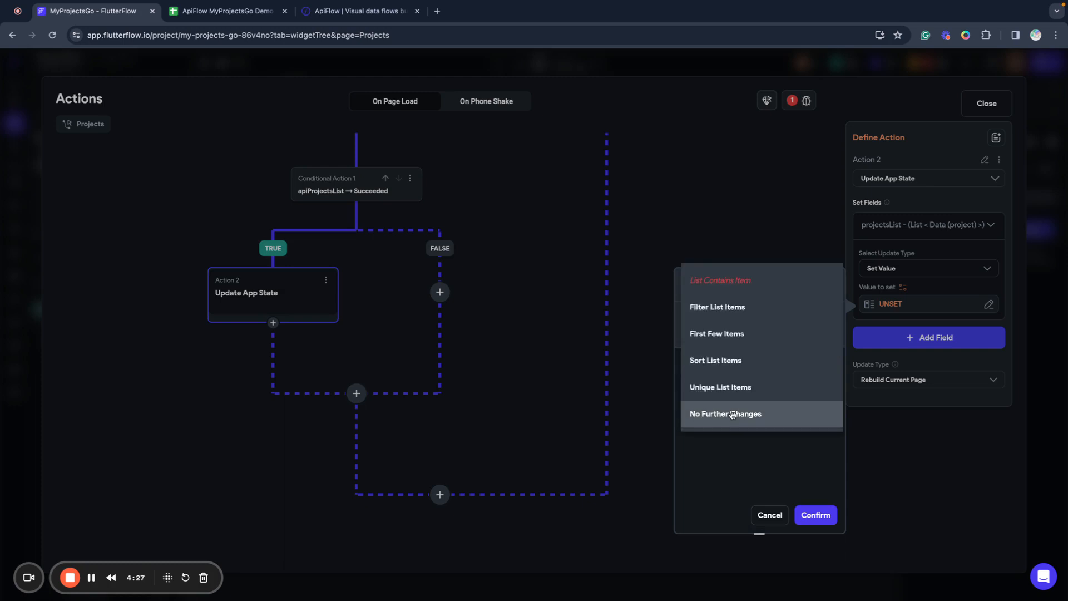
{"action": "left_click", "coordinate": [769, 464]}
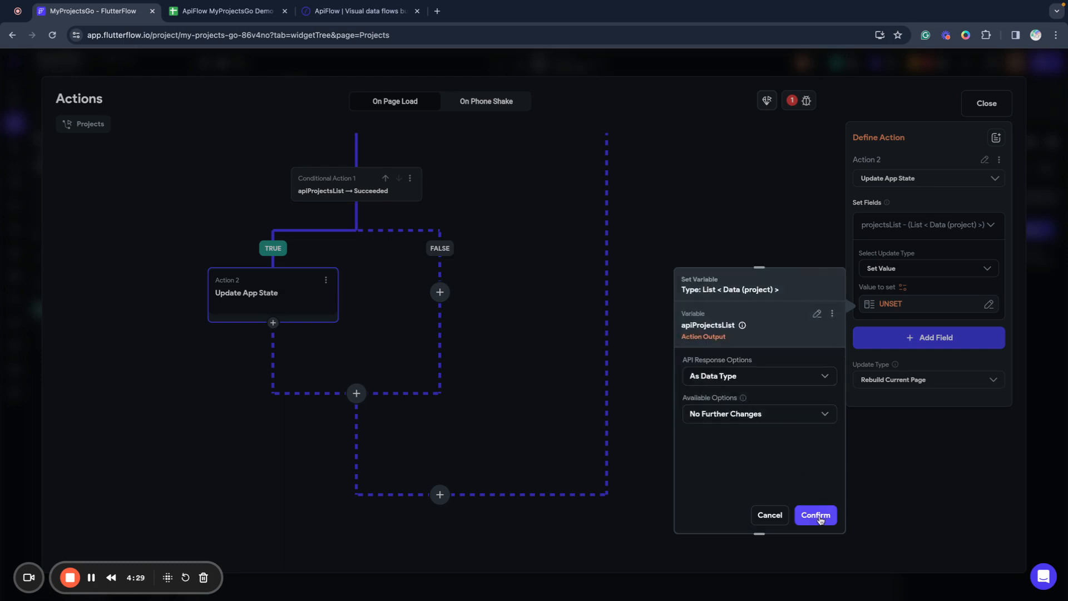
{"action": "left_click", "coordinate": [820, 519]}
{"action": "left_click", "coordinate": [745, 390]}
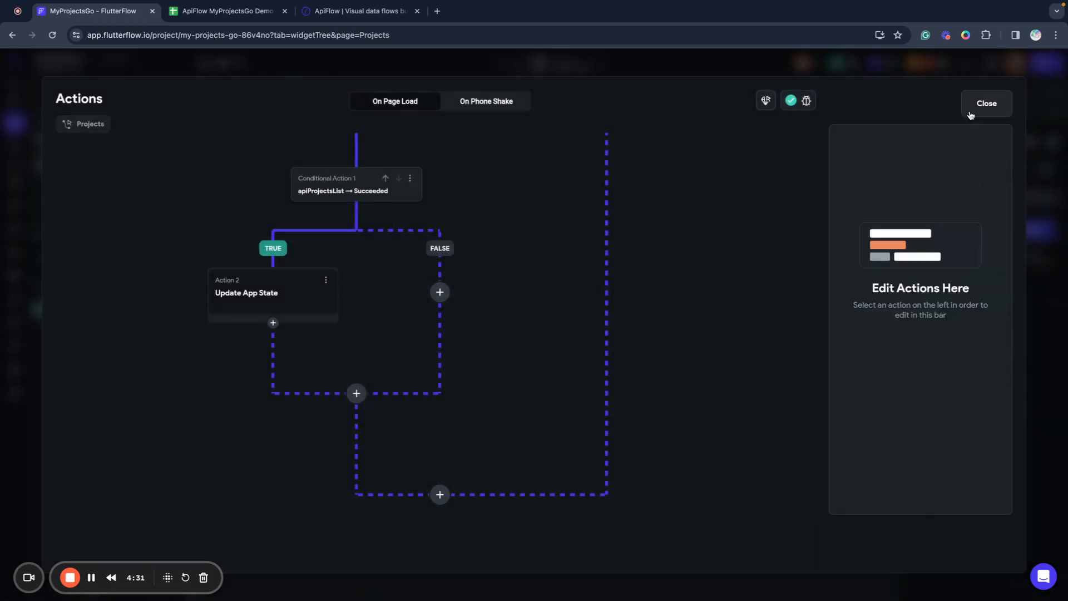
{"action": "scroll", "coordinate": [264, 372], "scroll_direction": "up", "scroll_amount": 5}
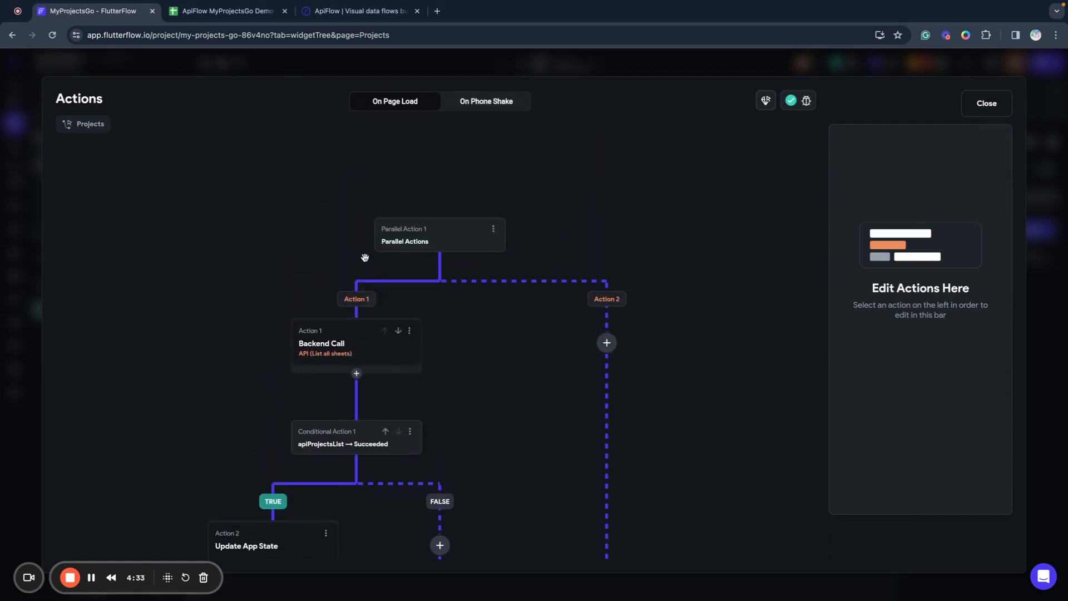
{"action": "scroll", "coordinate": [242, 381], "scroll_direction": "down", "scroll_amount": 1}
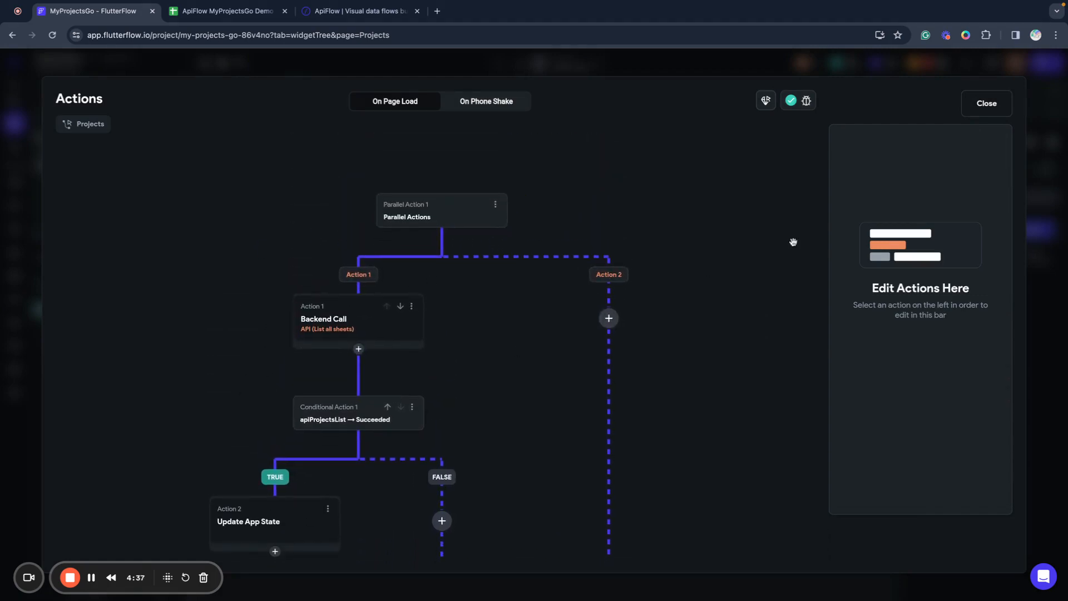
{"action": "left_click", "coordinate": [987, 103]}
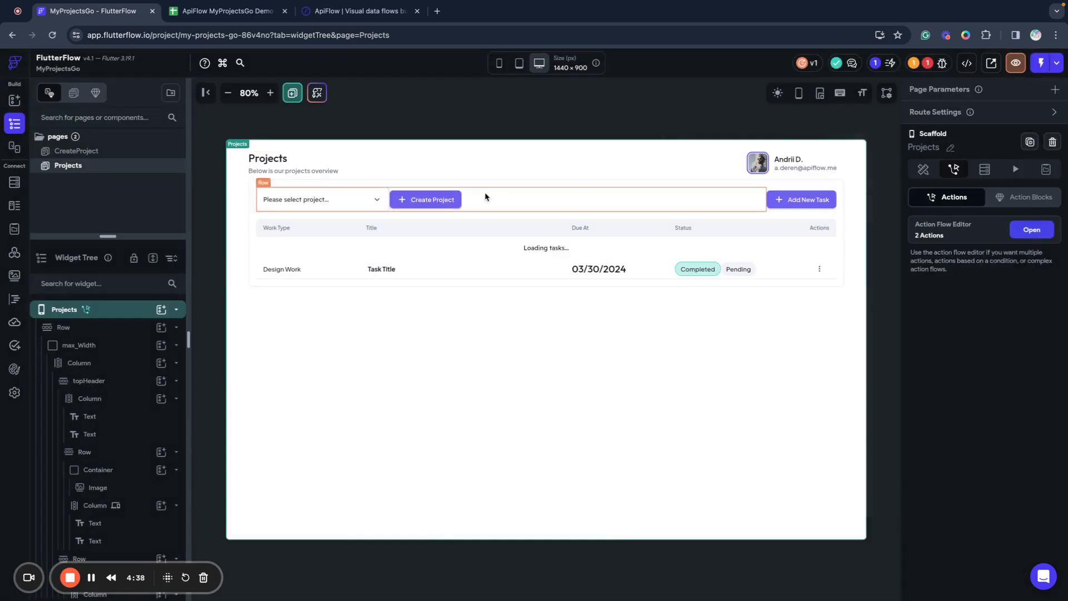
Set the currentProject dropdown's option values to each projectsList item's id.
{"action": "left_click", "coordinate": [297, 210]}
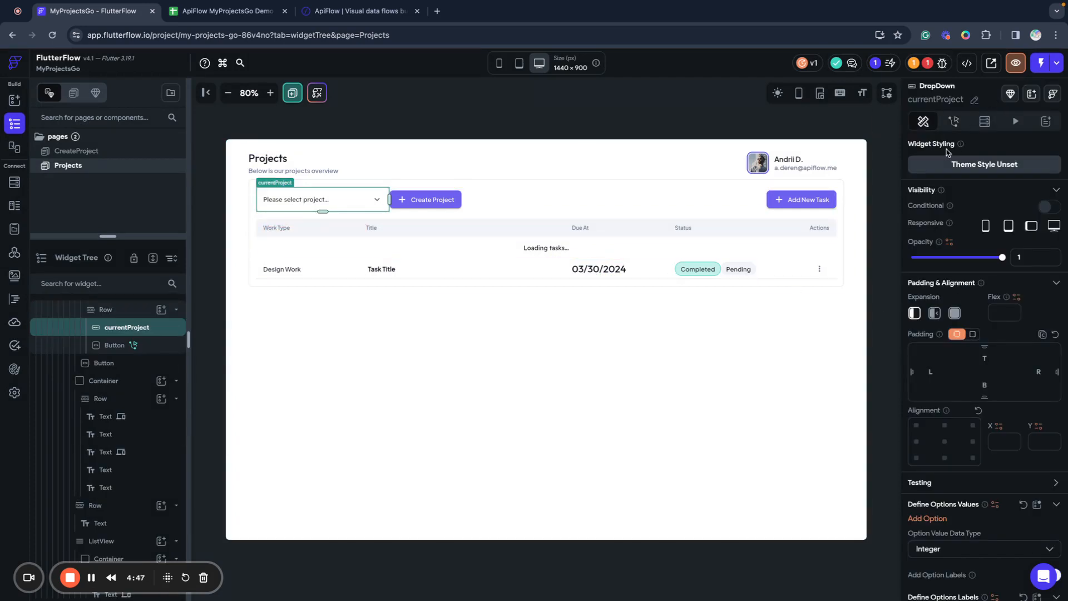
{"action": "scroll", "coordinate": [996, 264], "scroll_direction": "down", "scroll_amount": 3}
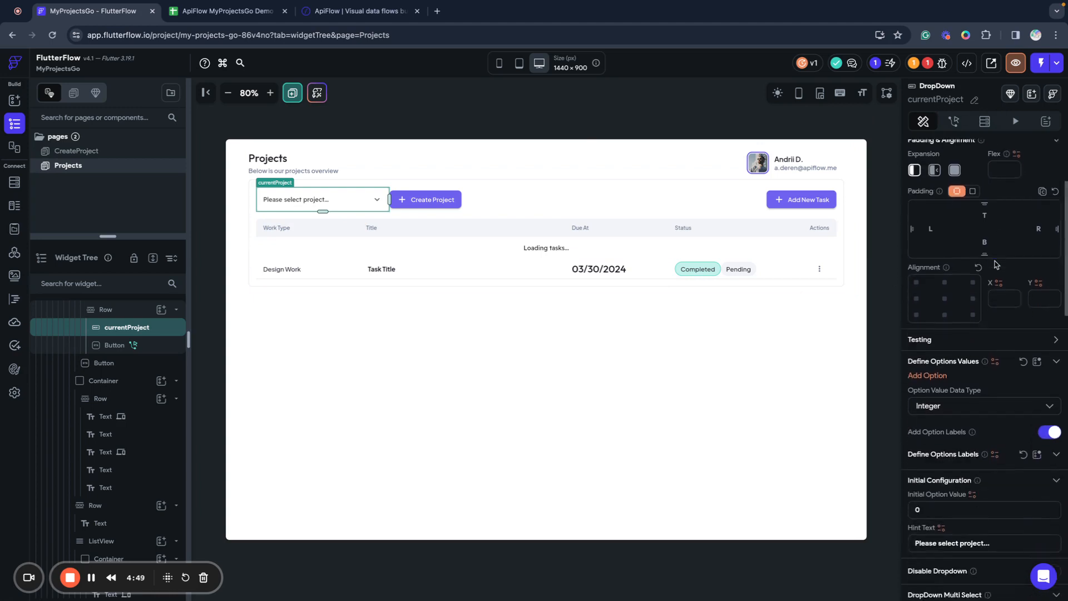
{"action": "scroll", "coordinate": [995, 264], "scroll_direction": "down", "scroll_amount": 1}
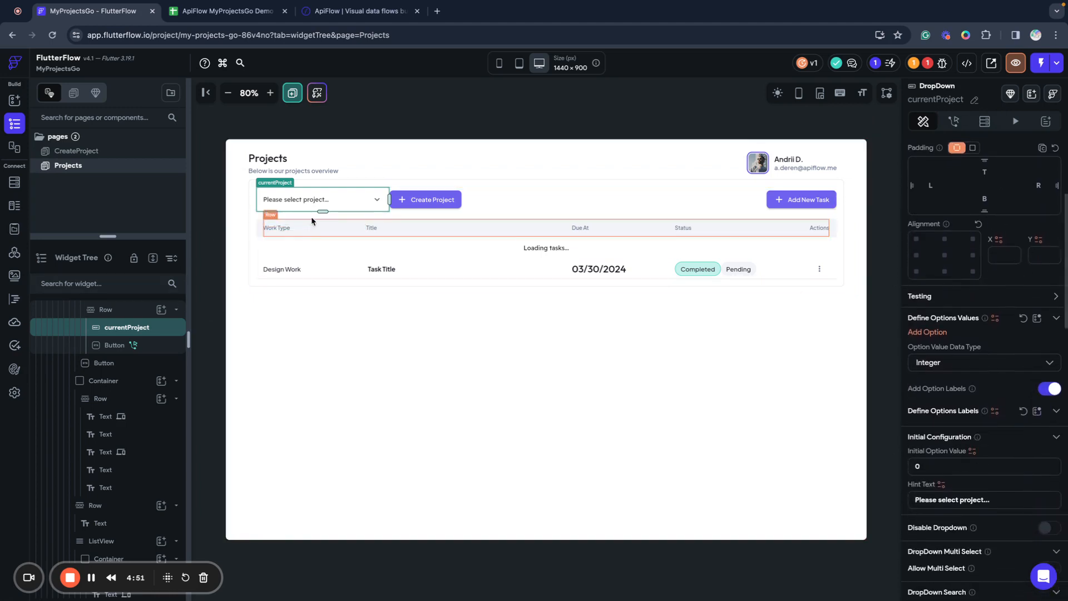
{"action": "left_click", "coordinate": [994, 320]}
{"action": "left_click", "coordinate": [773, 451]}
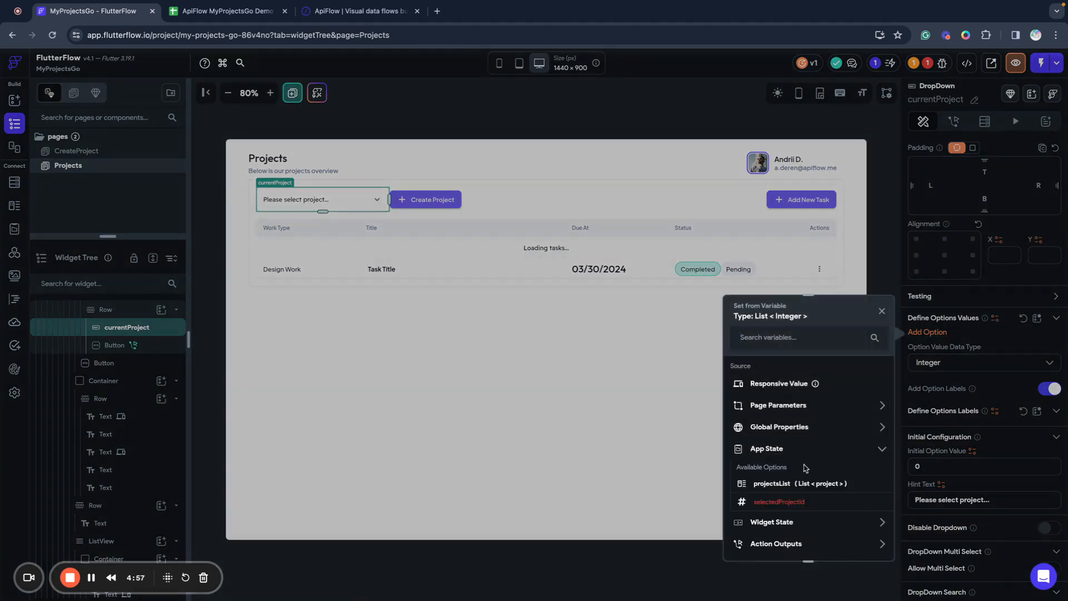
{"action": "left_click", "coordinate": [799, 486]}
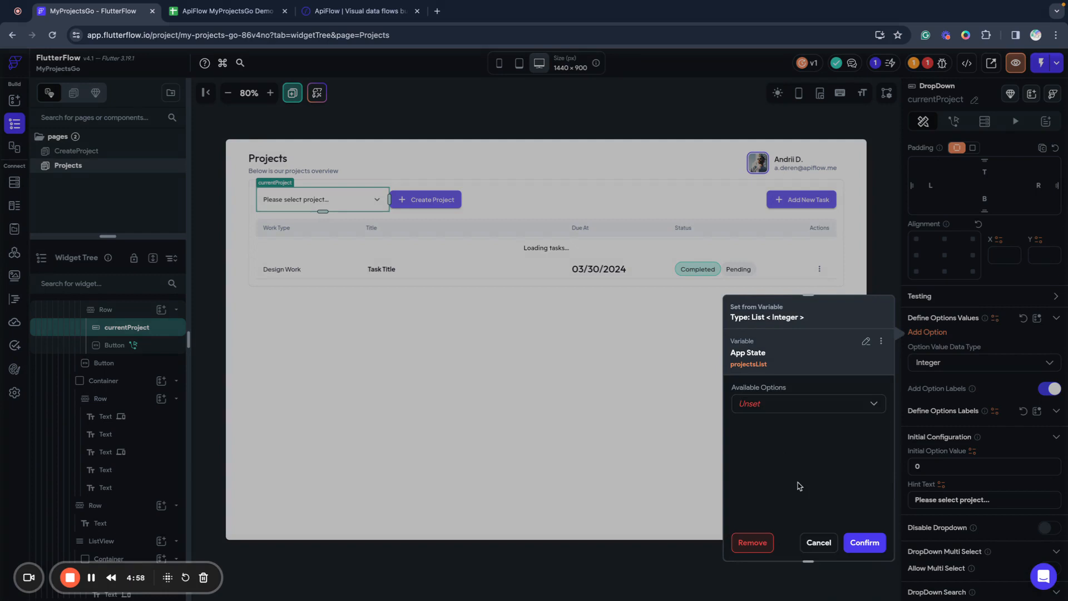
{"action": "left_click", "coordinate": [763, 410]}
{"action": "left_click", "coordinate": [766, 430]}
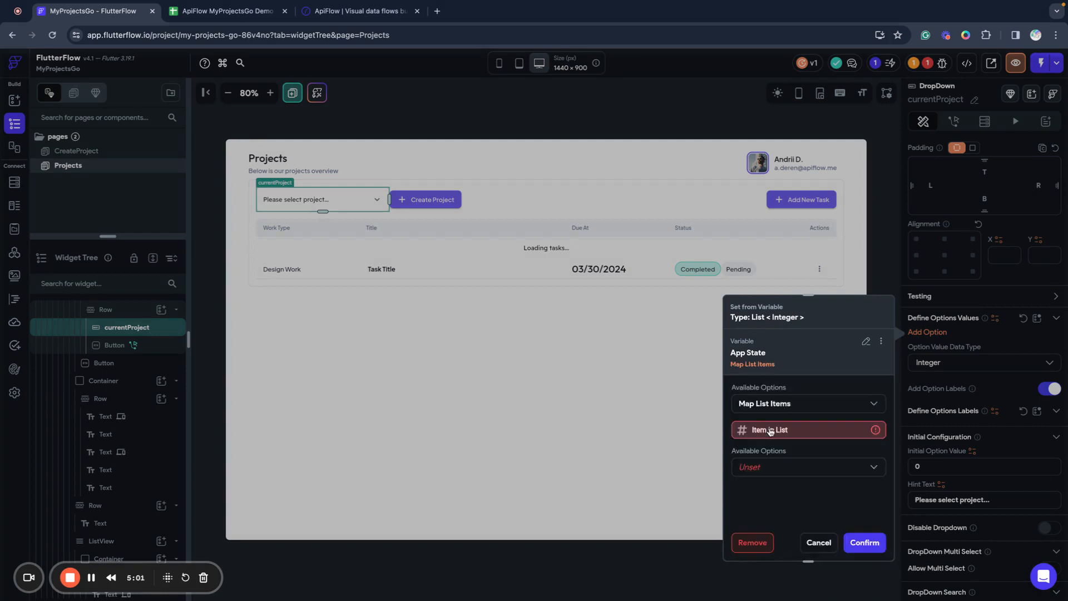
{"action": "left_click", "coordinate": [757, 434]}
{"action": "left_click", "coordinate": [579, 435]}
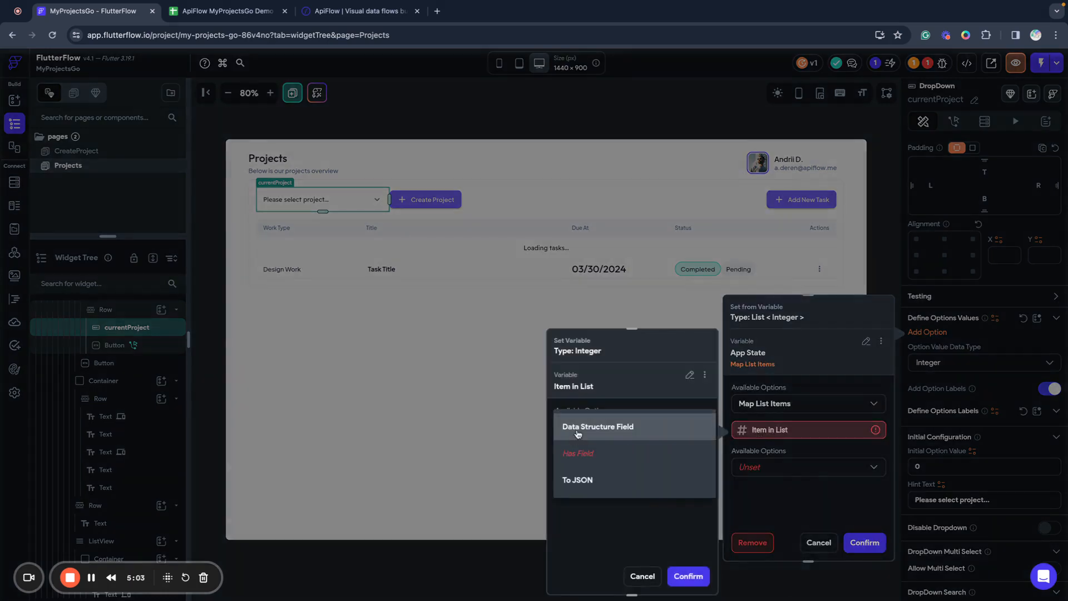
{"action": "left_click", "coordinate": [579, 440]}
{"action": "left_click", "coordinate": [582, 465]}
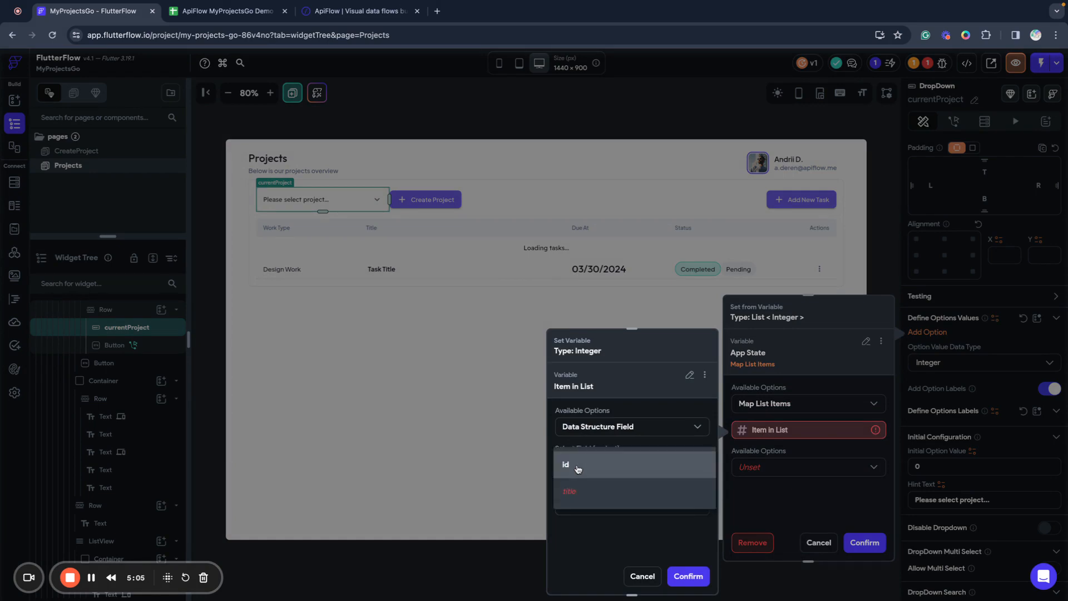
{"action": "left_click", "coordinate": [580, 465]}
{"action": "left_click", "coordinate": [684, 576]}
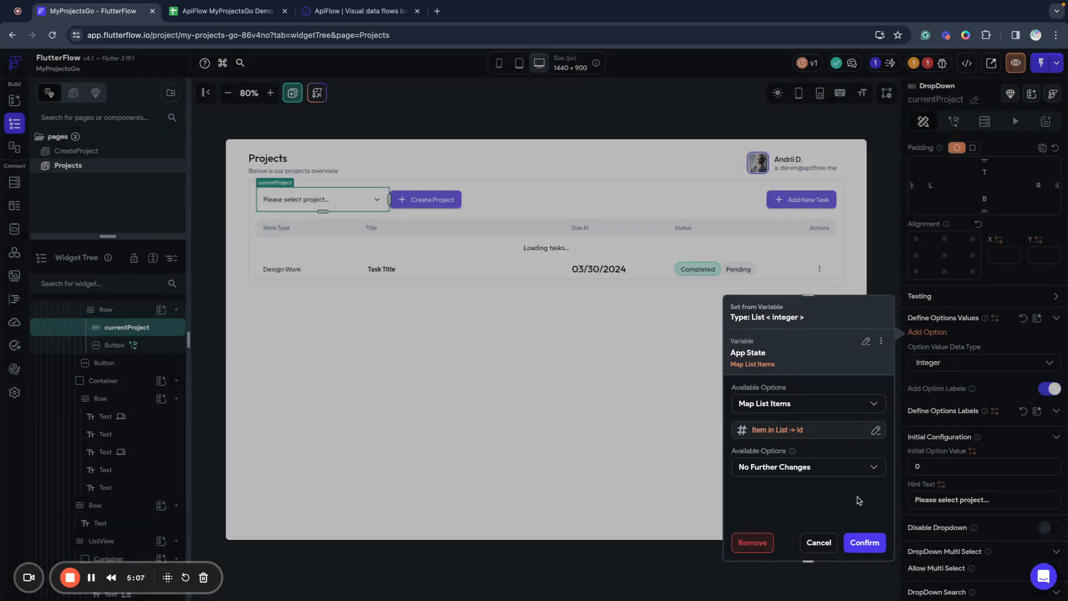
{"action": "left_click", "coordinate": [865, 540]}
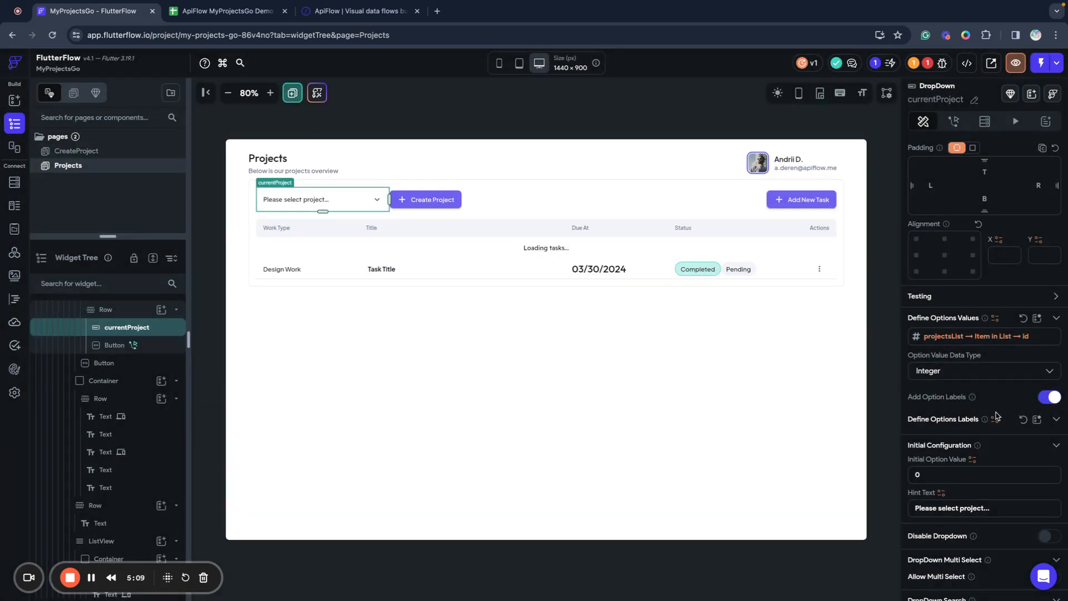
Map each projectsList item to its title field for the dropdown's option labels.
{"action": "scroll", "coordinate": [995, 416], "scroll_direction": "down", "scroll_amount": 2}
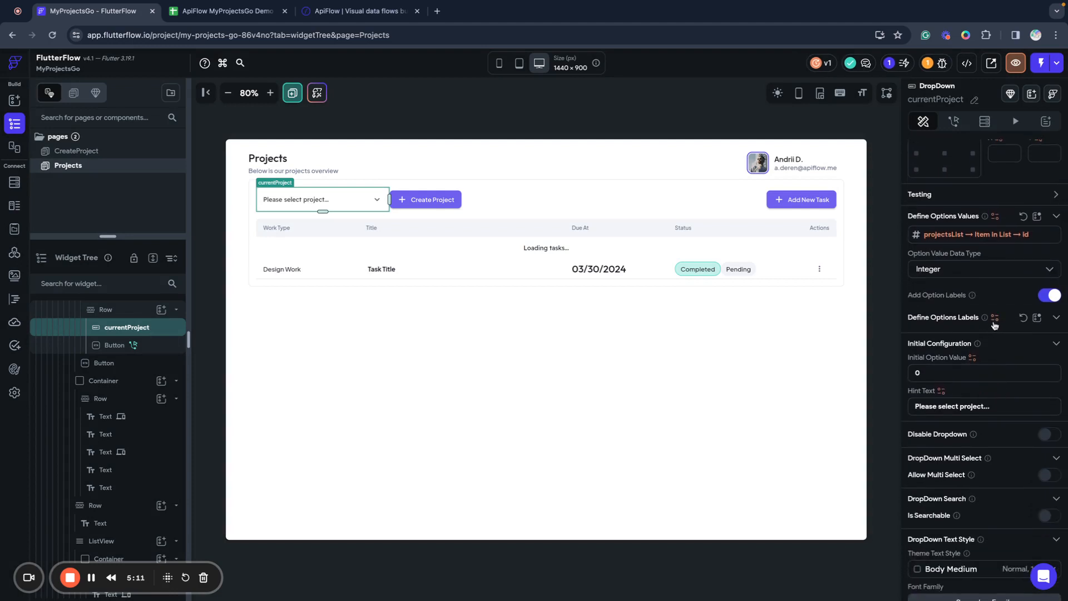
{"action": "left_click", "coordinate": [994, 318]}
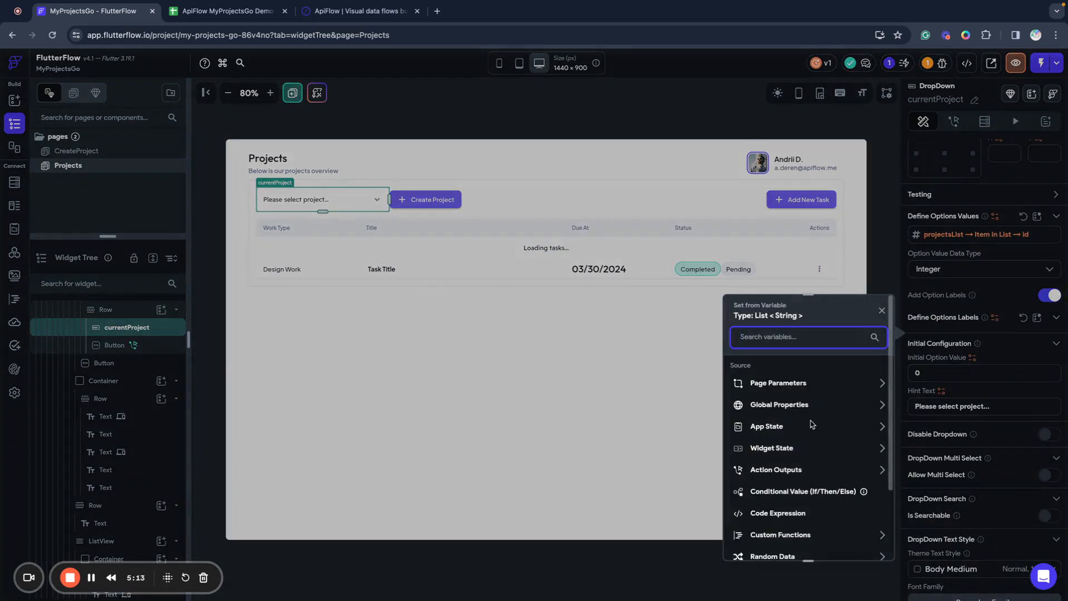
{"action": "left_click", "coordinate": [811, 428]}
{"action": "left_click", "coordinate": [791, 461]}
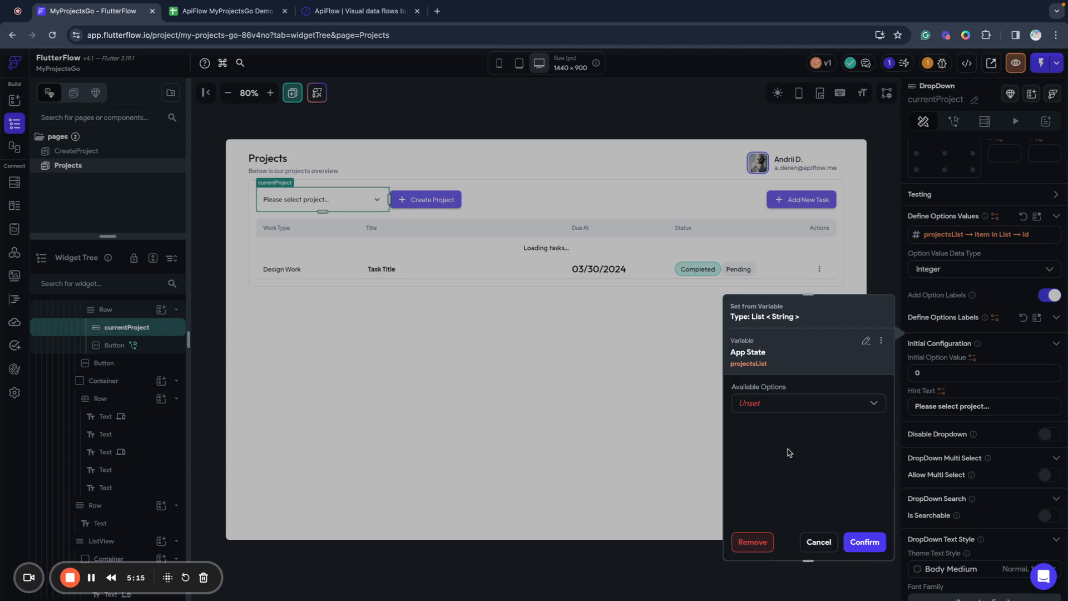
{"action": "left_click", "coordinate": [766, 408]}
{"action": "left_click", "coordinate": [771, 428]}
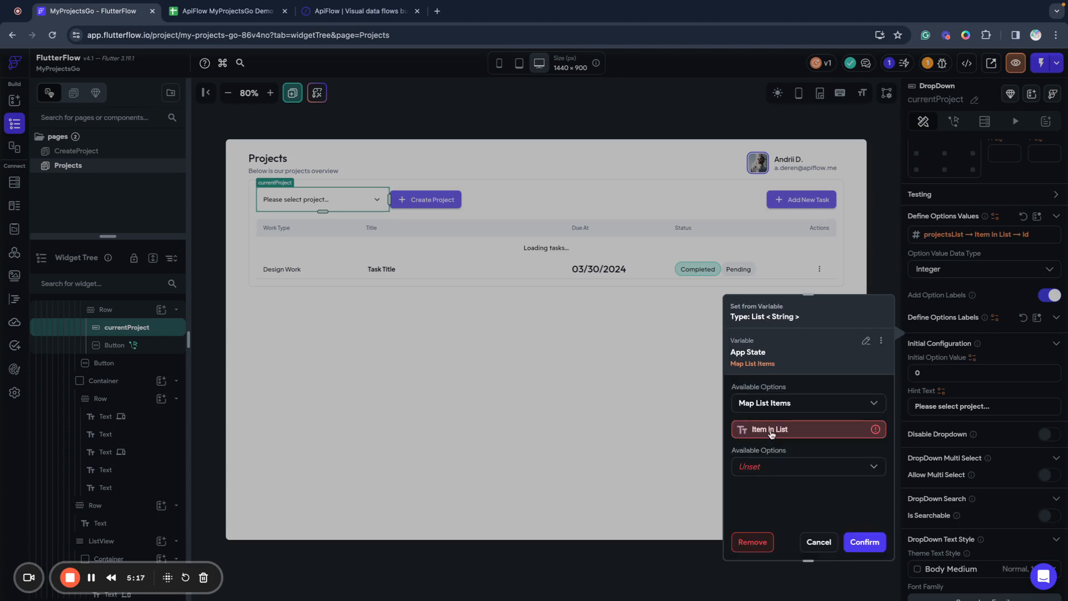
{"action": "left_click", "coordinate": [768, 437]}
{"action": "left_click", "coordinate": [639, 434]}
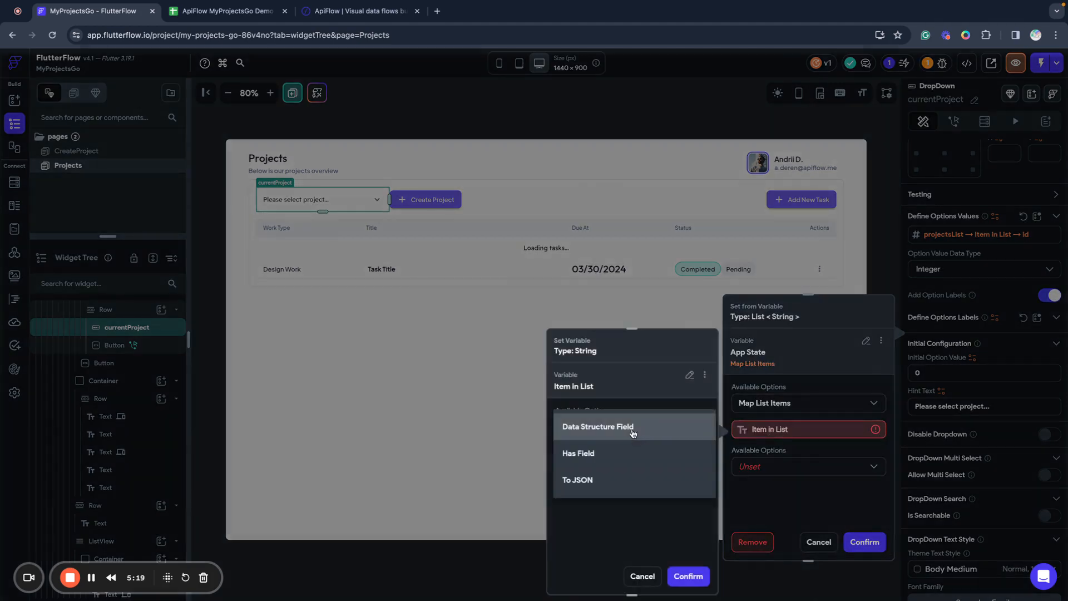
{"action": "left_click", "coordinate": [593, 435]}
{"action": "left_click", "coordinate": [596, 469]}
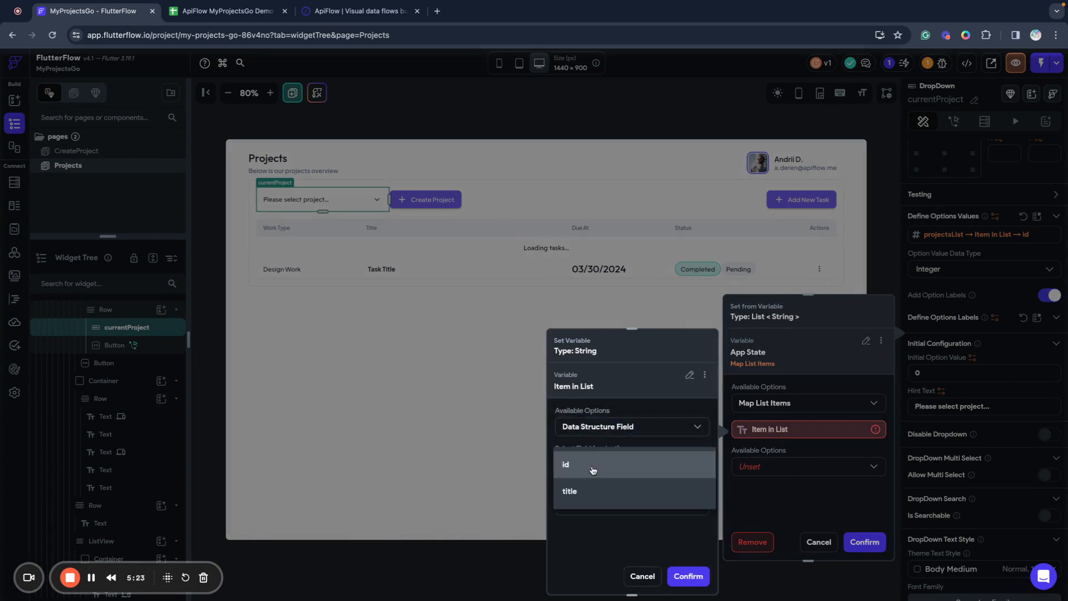
{"action": "left_click", "coordinate": [582, 495]}
{"action": "left_click", "coordinate": [690, 575]}
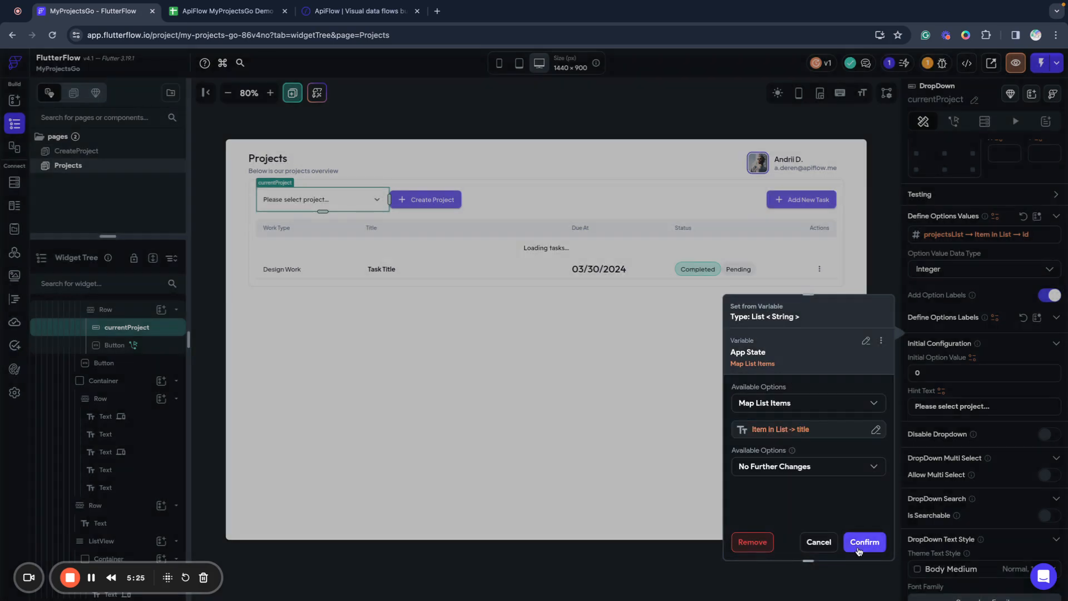
{"action": "left_click", "coordinate": [866, 544]}
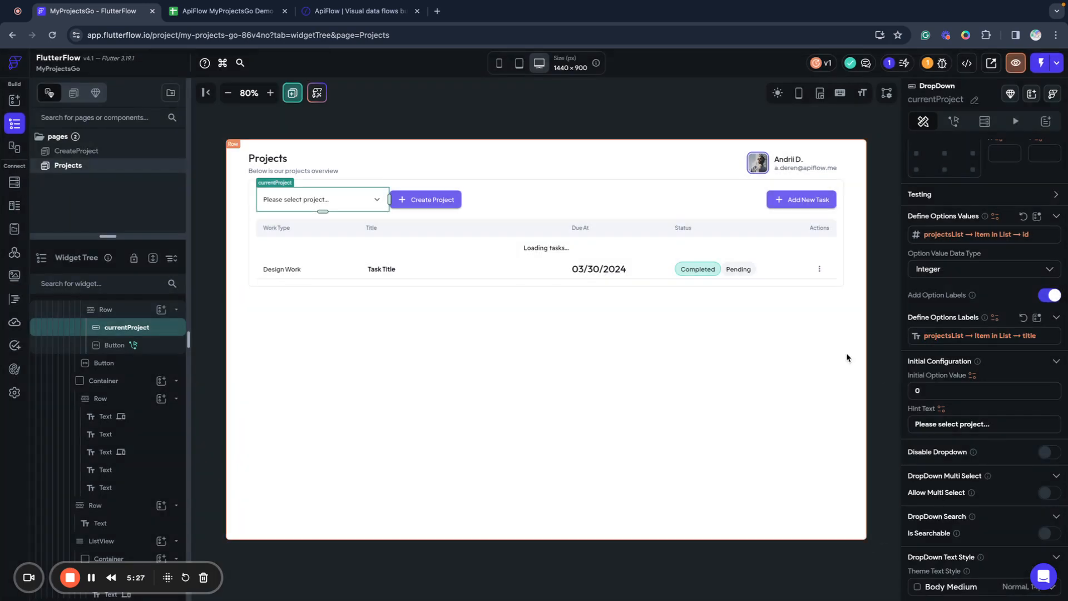
Launch the app in Test Mode from the lightning menu.
{"action": "left_click", "coordinate": [452, 383]}
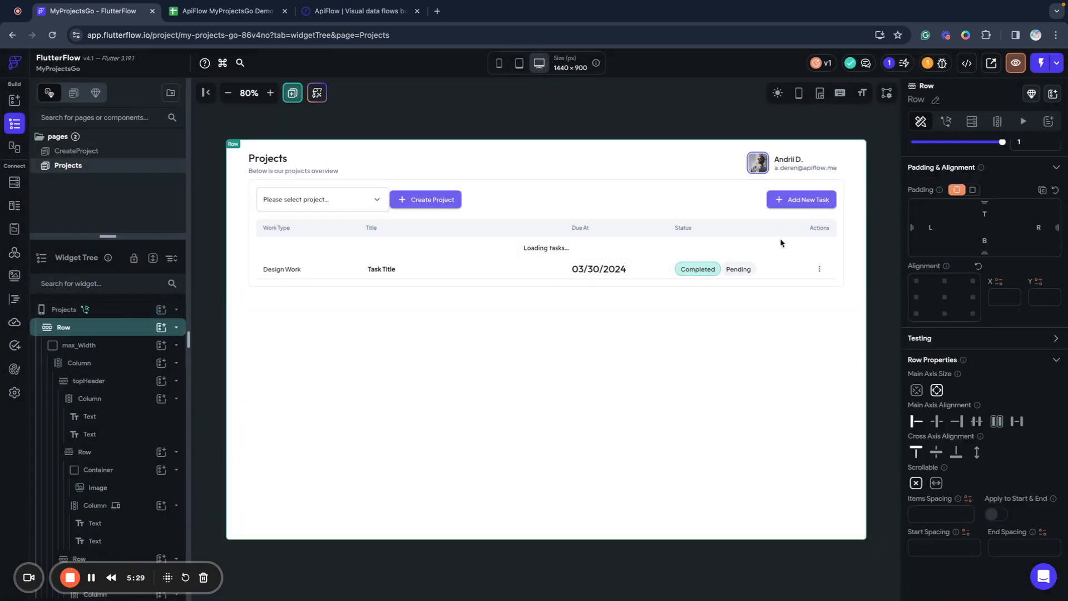
{"action": "left_click", "coordinate": [1056, 64]}
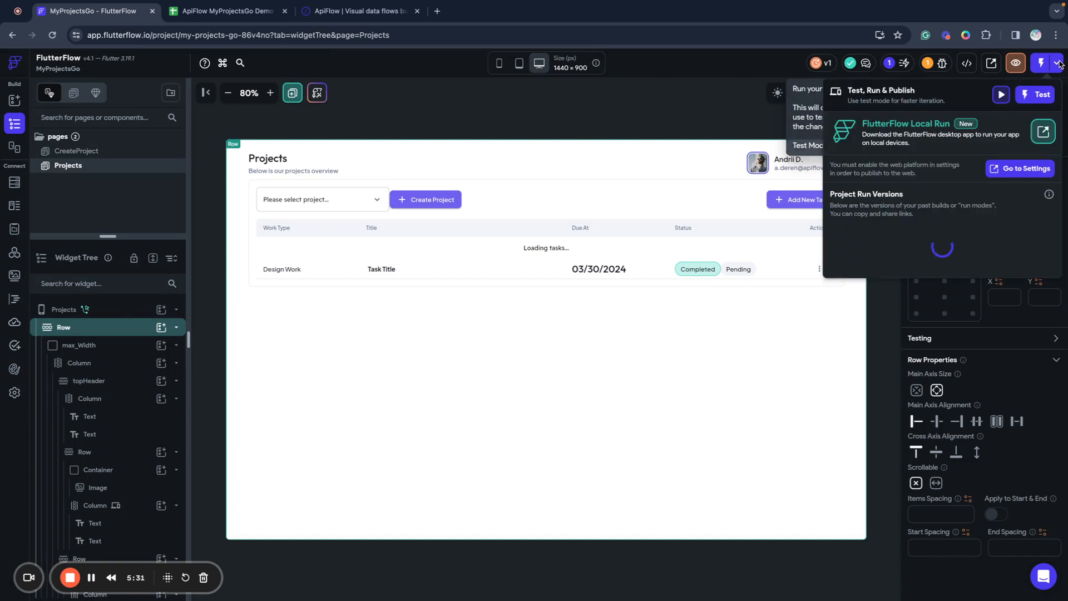
{"action": "left_click", "coordinate": [1040, 96]}
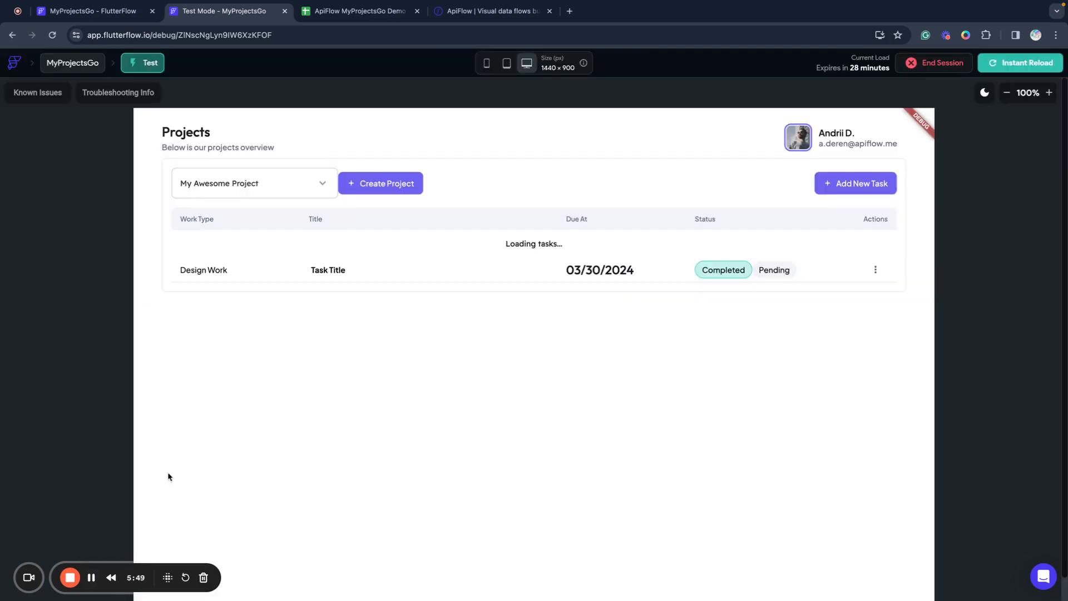
Check the project dropdown switches between ECommerce Project and My Awesome Project, using Instant Reload.
{"action": "left_click", "coordinate": [312, 183]}
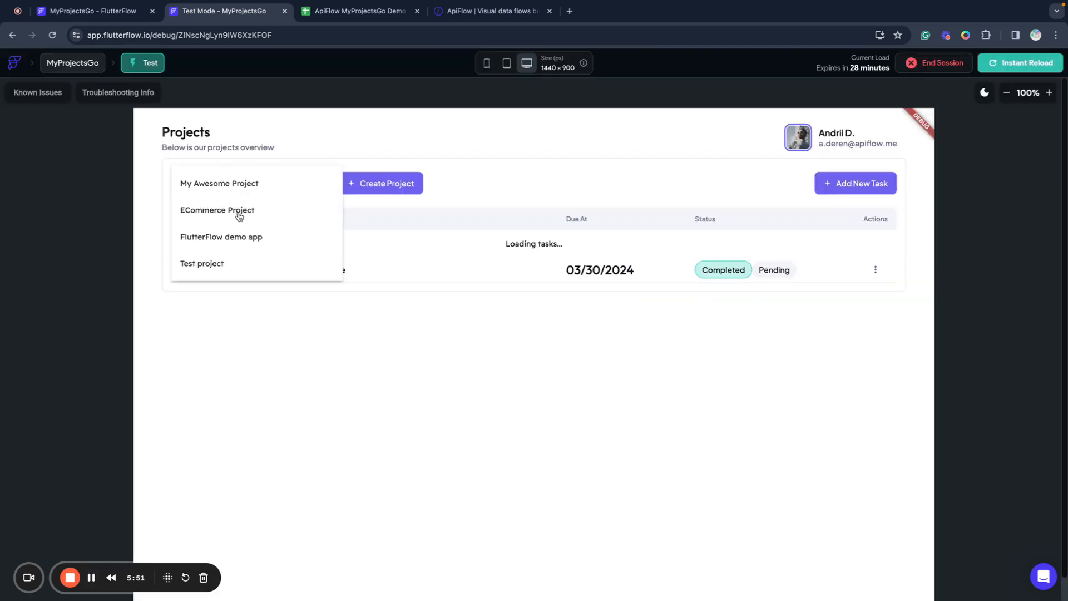
{"action": "left_click", "coordinate": [239, 213]}
{"action": "left_click", "coordinate": [247, 195]}
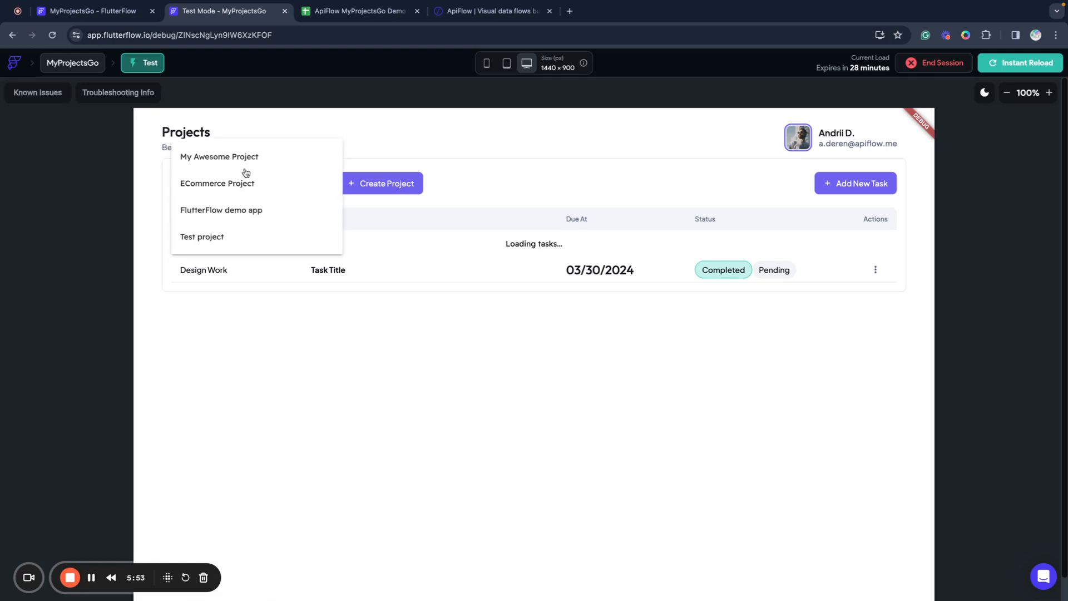
{"action": "left_click", "coordinate": [250, 167]}
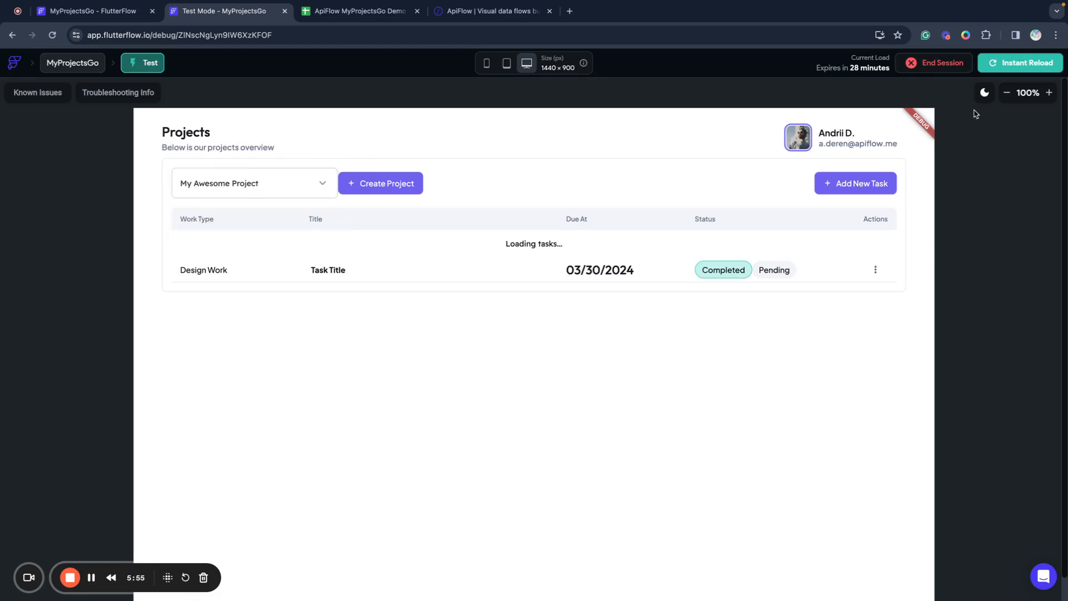
{"action": "left_click", "coordinate": [1013, 68]}
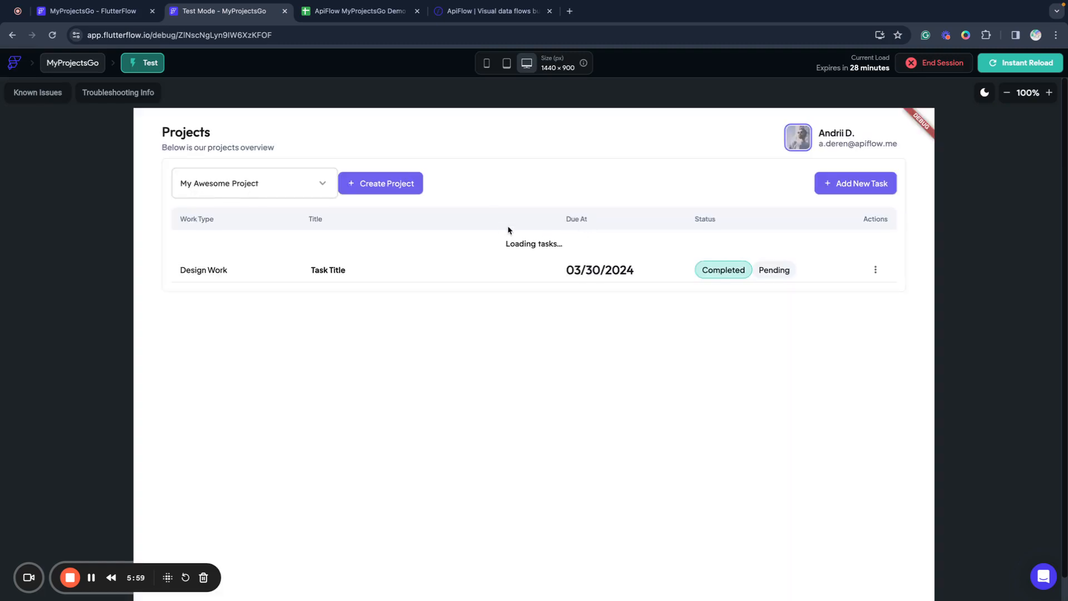
{"action": "left_click", "coordinate": [283, 192]}
{"action": "left_click", "coordinate": [495, 354]}
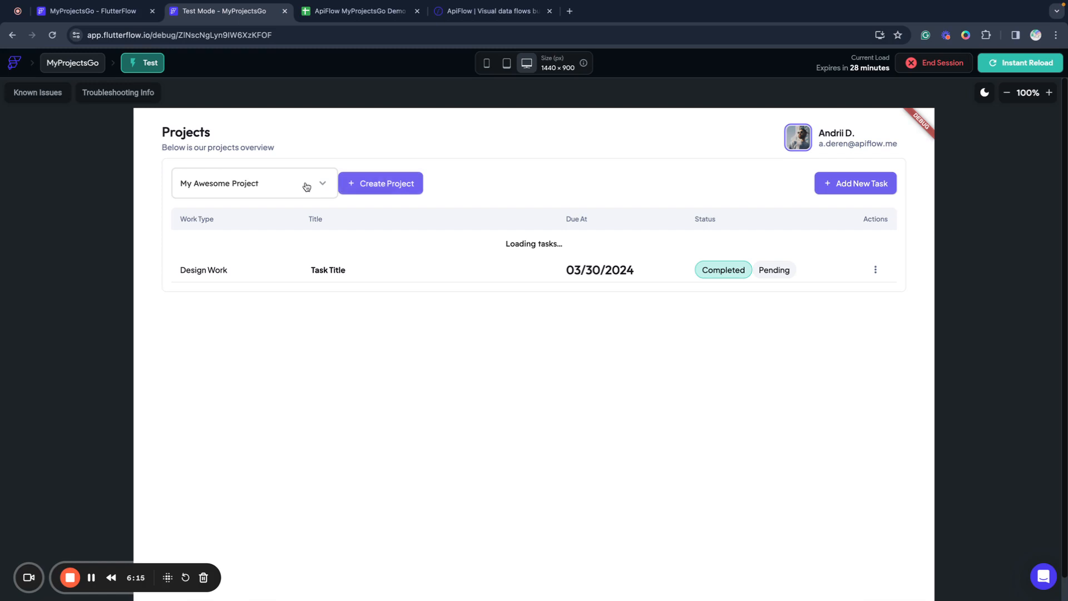
End the test session, confirm, and close the Test Mode tab.
{"action": "left_click", "coordinate": [936, 65]}
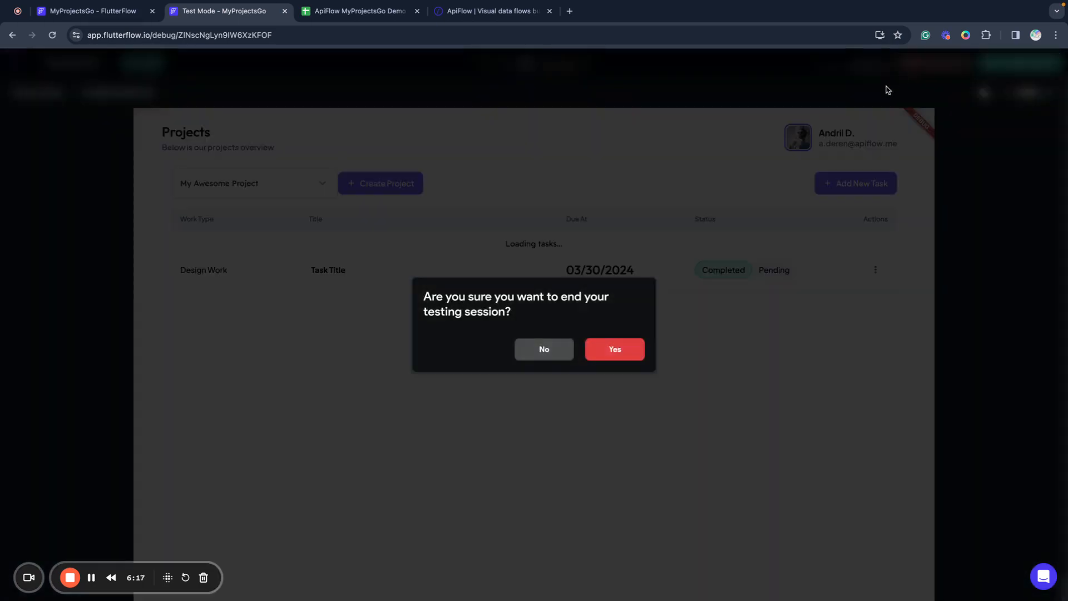
{"action": "left_click", "coordinate": [640, 342]}
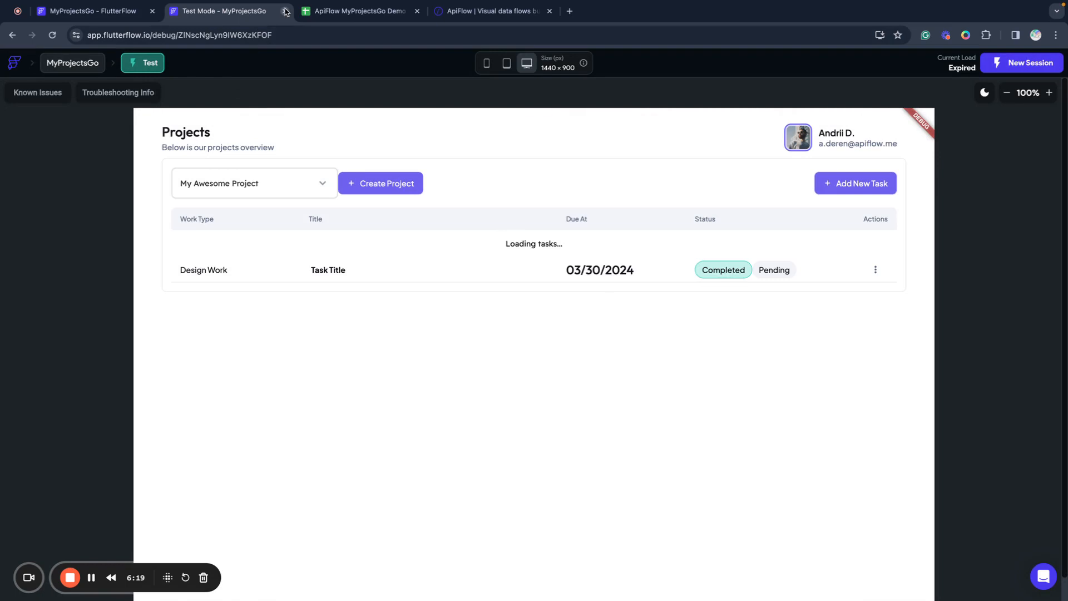
{"action": "left_click", "coordinate": [286, 11]}
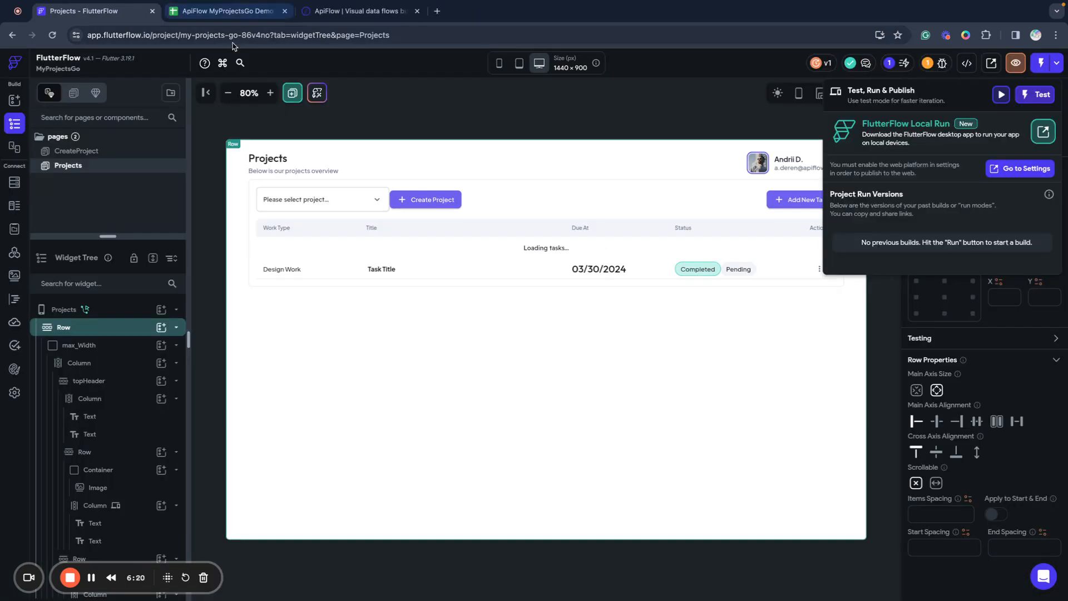
Add an Update App State action to the currentProject dropdown's On Selected trigger.
{"action": "left_click", "coordinate": [556, 101]}
{"action": "left_click", "coordinate": [356, 200]}
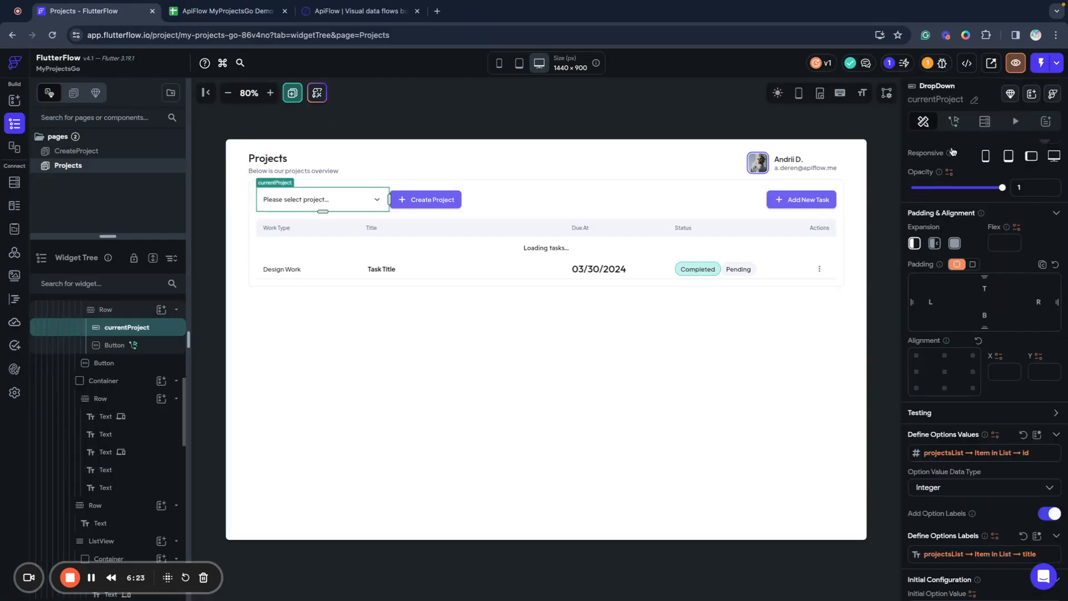
{"action": "left_click", "coordinate": [954, 122]}
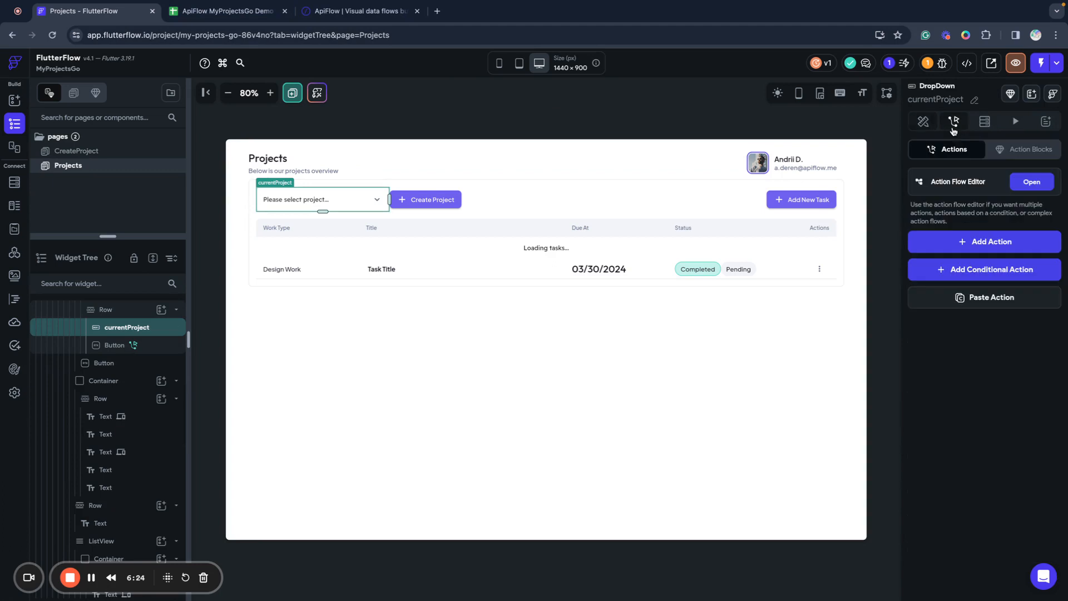
{"action": "left_click", "coordinate": [1032, 183]}
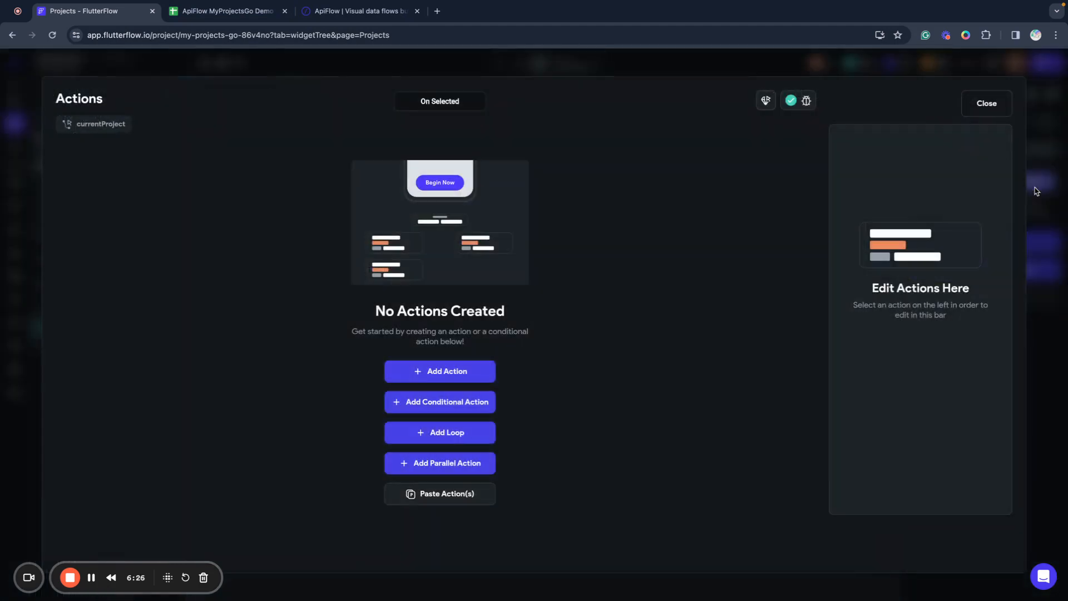
{"action": "left_click", "coordinate": [468, 372]}
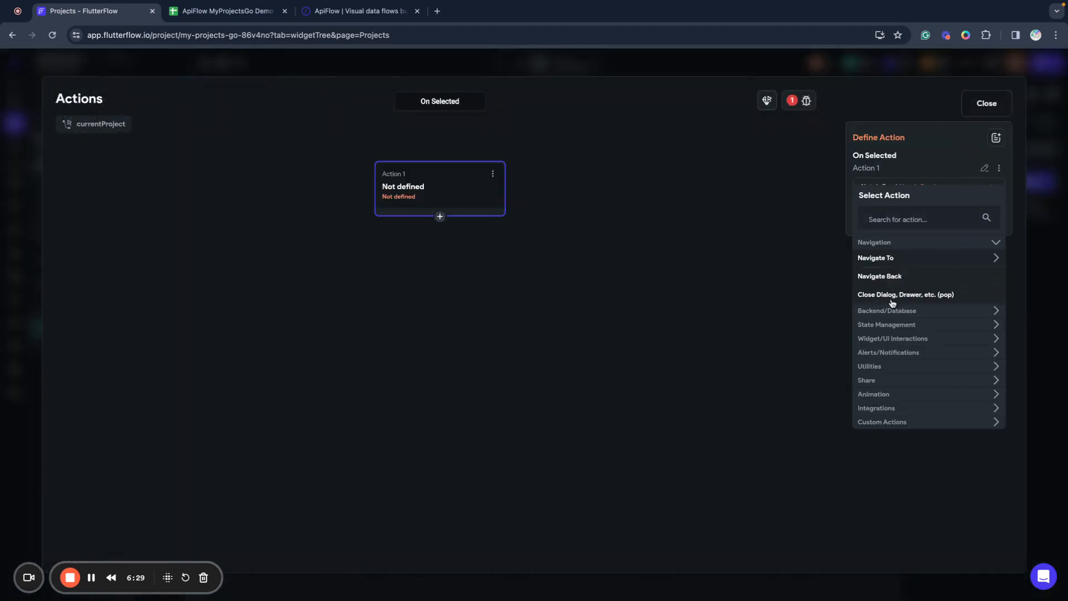
{"action": "left_click", "coordinate": [886, 325]}
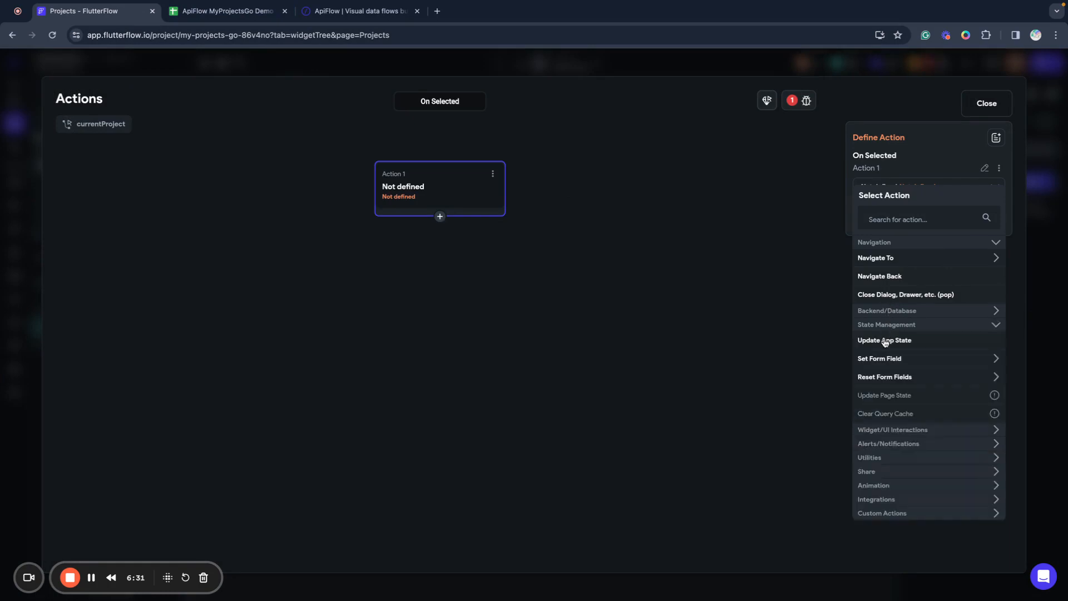
{"action": "left_click", "coordinate": [885, 340]}
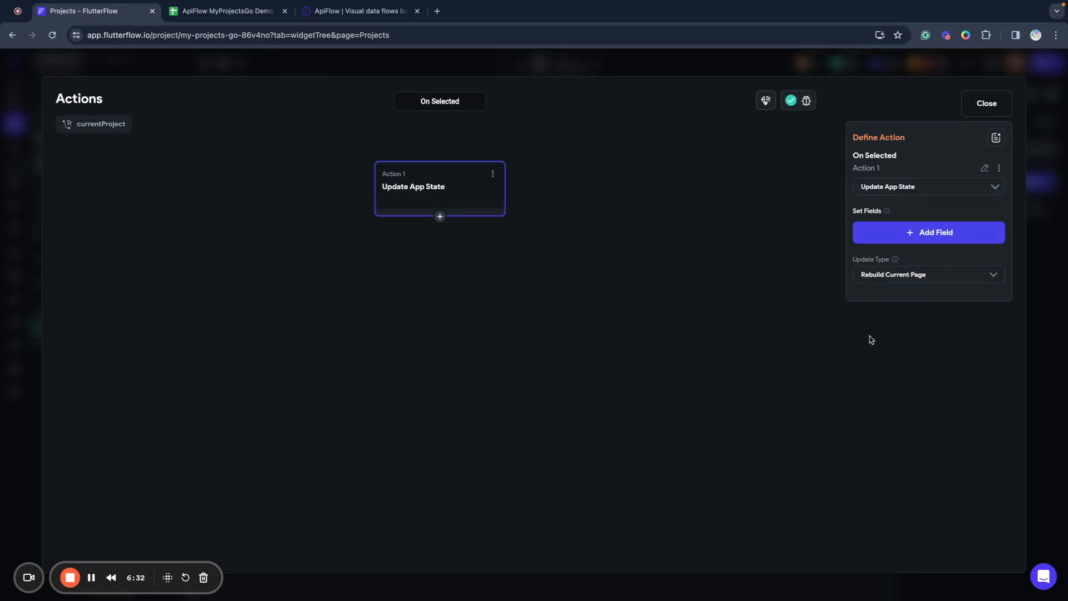
Set selectedProjectId to the currentProject widget state value and close the editor.
{"action": "left_click", "coordinate": [914, 232]}
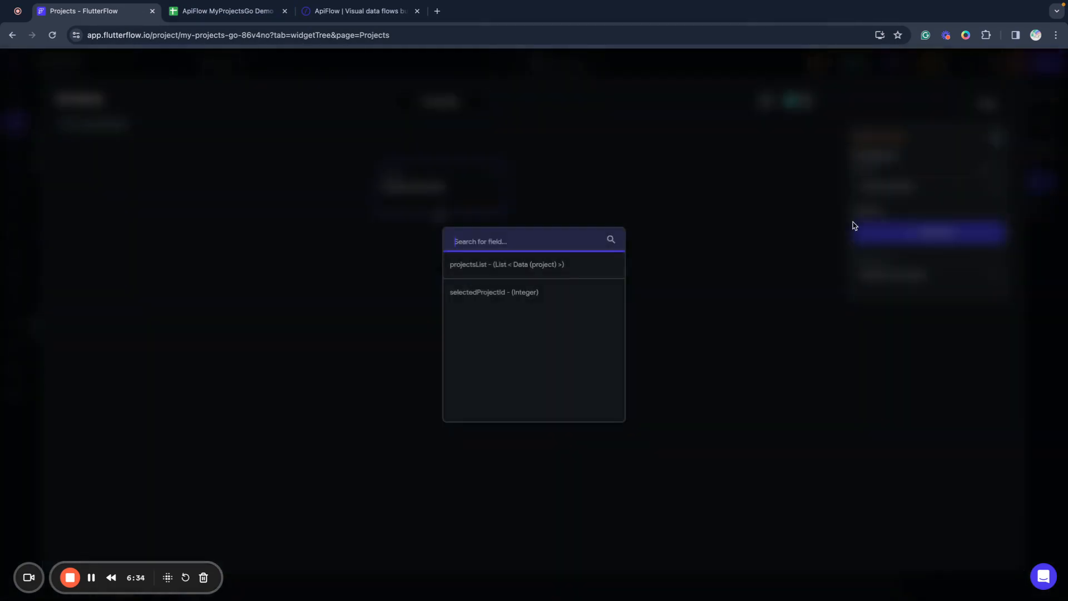
{"action": "left_click", "coordinate": [492, 295]}
{"action": "left_click", "coordinate": [908, 278]}
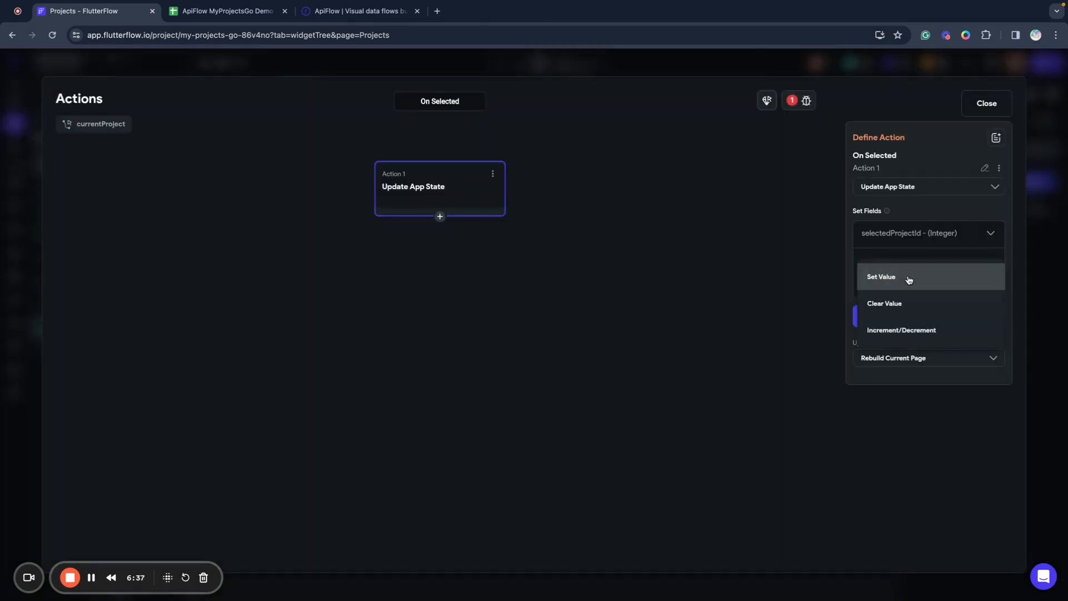
{"action": "left_click", "coordinate": [890, 278]}
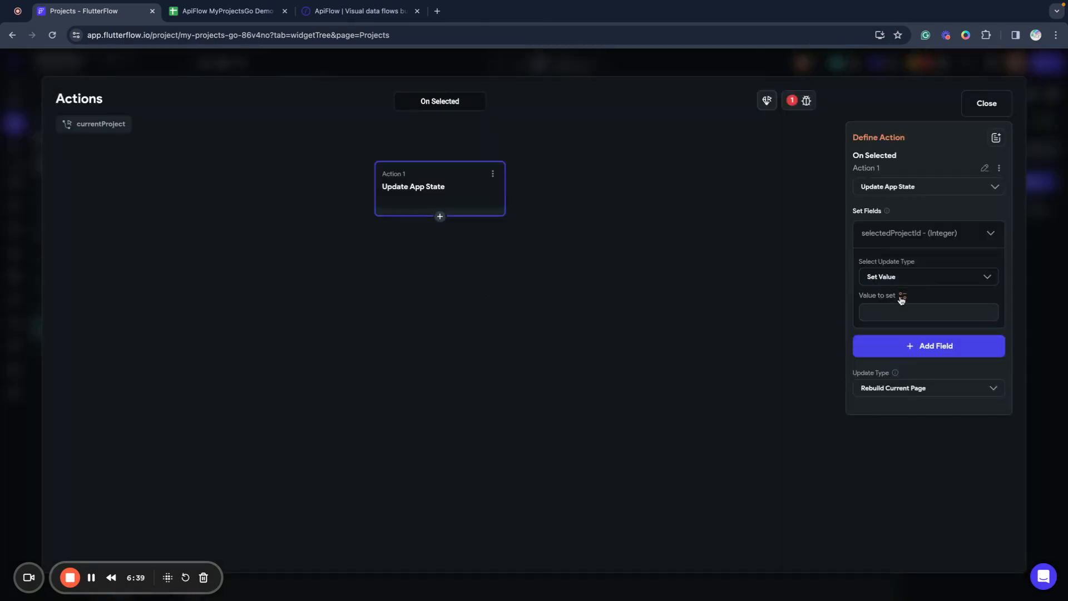
{"action": "left_click", "coordinate": [901, 297]}
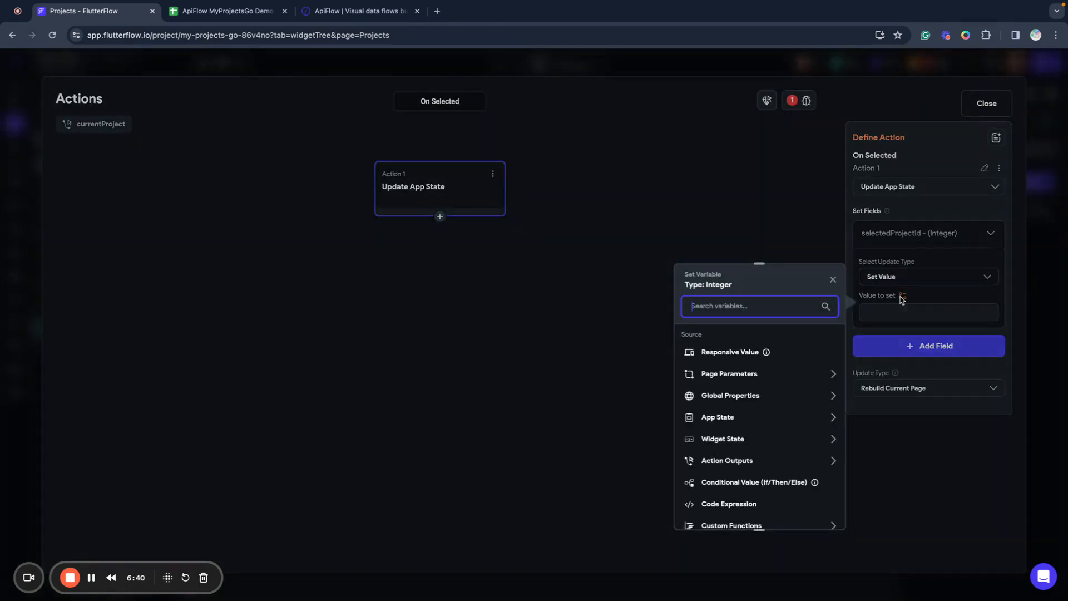
{"action": "left_click", "coordinate": [734, 438]}
{"action": "left_click", "coordinate": [730, 474]}
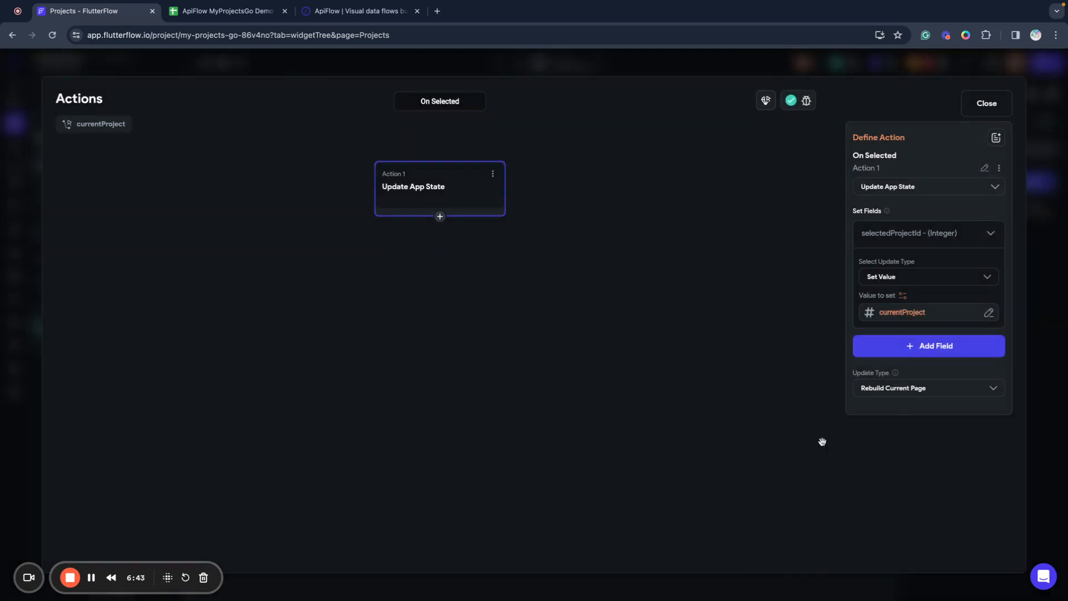
{"action": "left_click", "coordinate": [986, 104]}
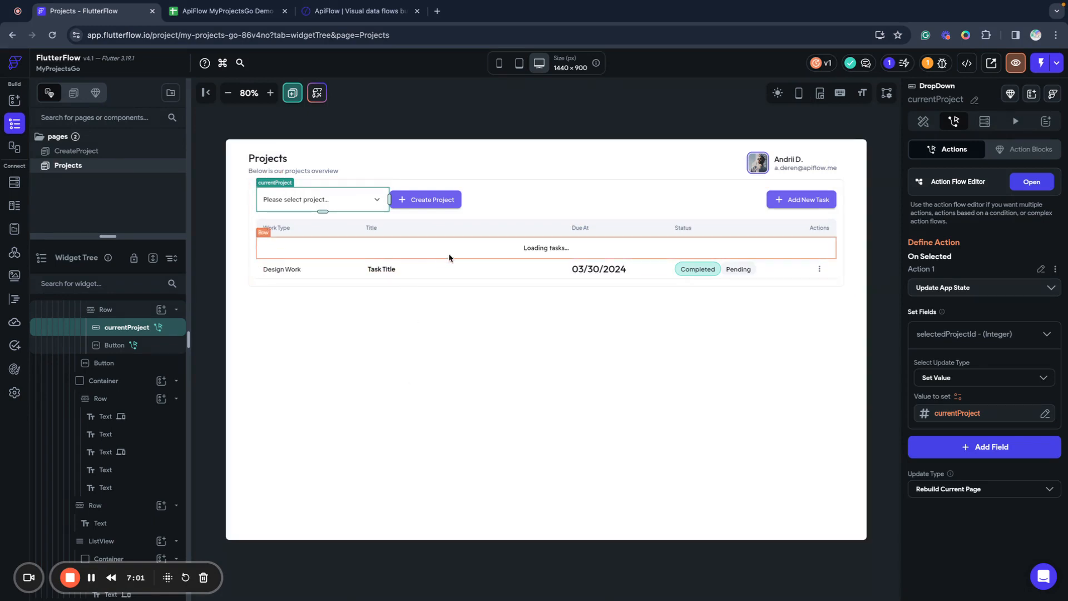
Select the Loading tasks... row, then the sample task row's container in the ListView.
{"action": "left_click", "coordinate": [466, 257]}
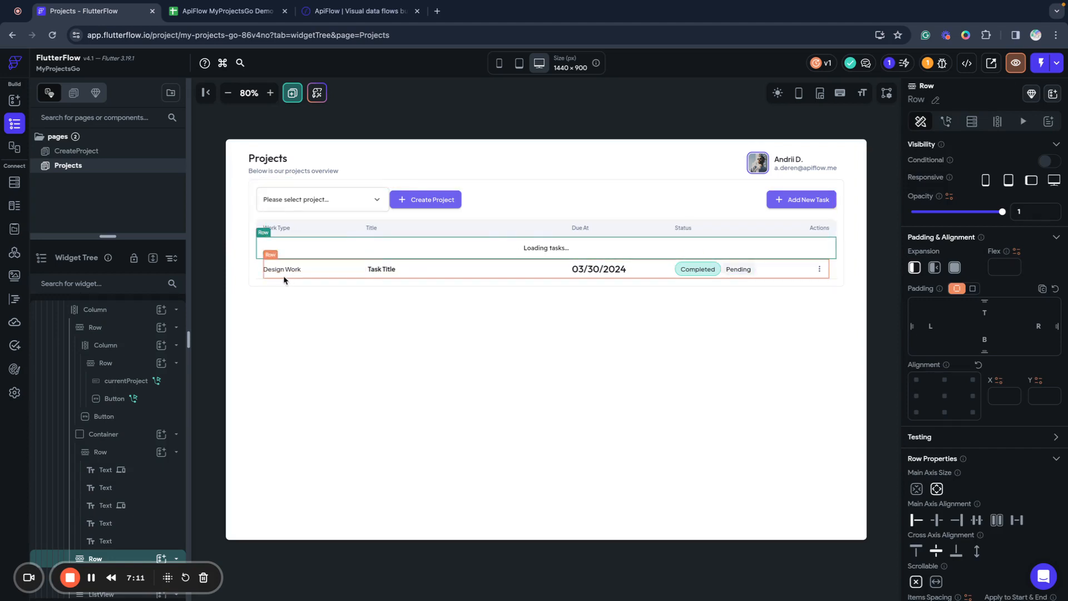
{"action": "left_click", "coordinate": [258, 280]}
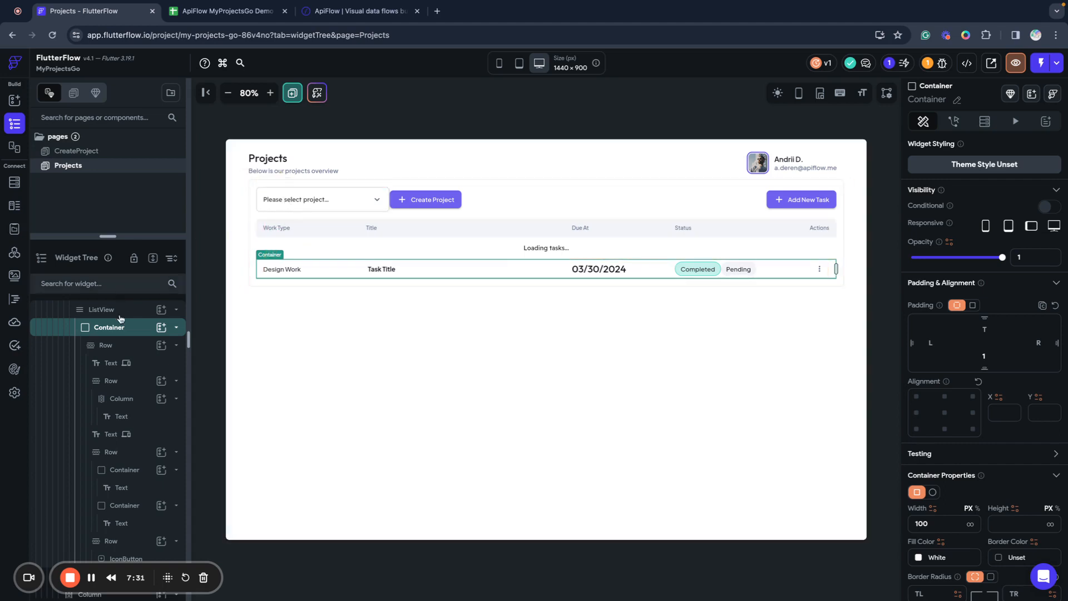
{"action": "scroll", "coordinate": [111, 323], "scroll_direction": "up", "scroll_amount": 8}
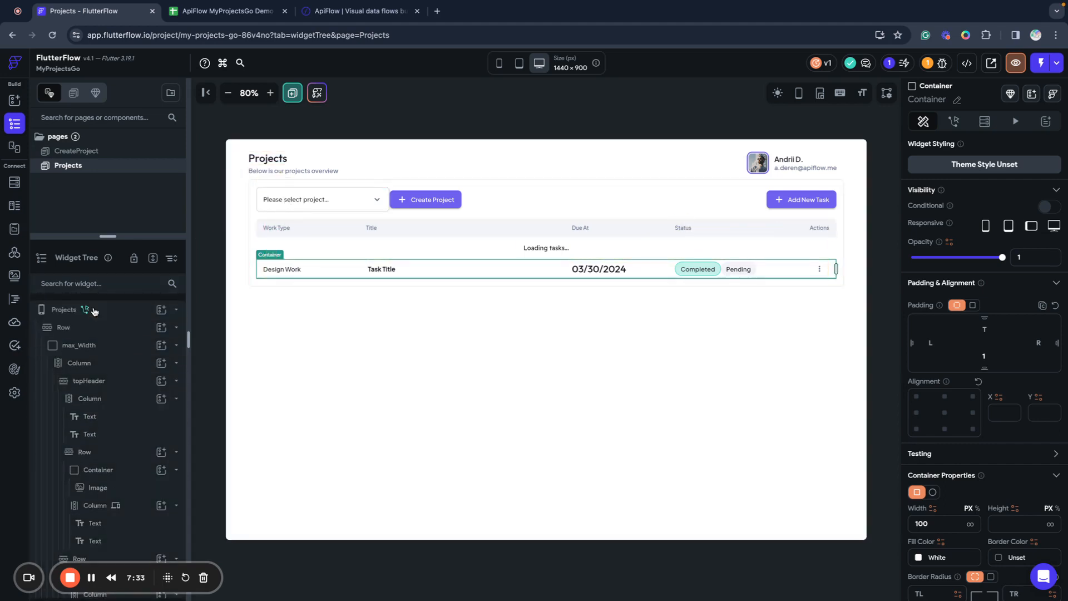
Create a Boolean page state variable tasksLoading with an initial value on Projects.
{"action": "left_click", "coordinate": [96, 309]}
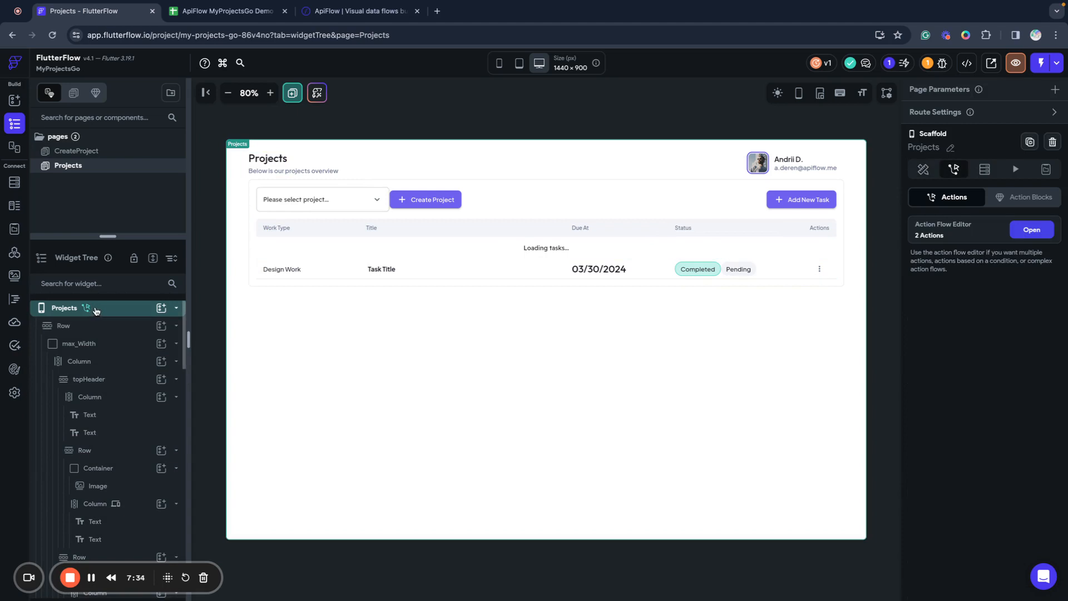
{"action": "left_click", "coordinate": [1045, 169]}
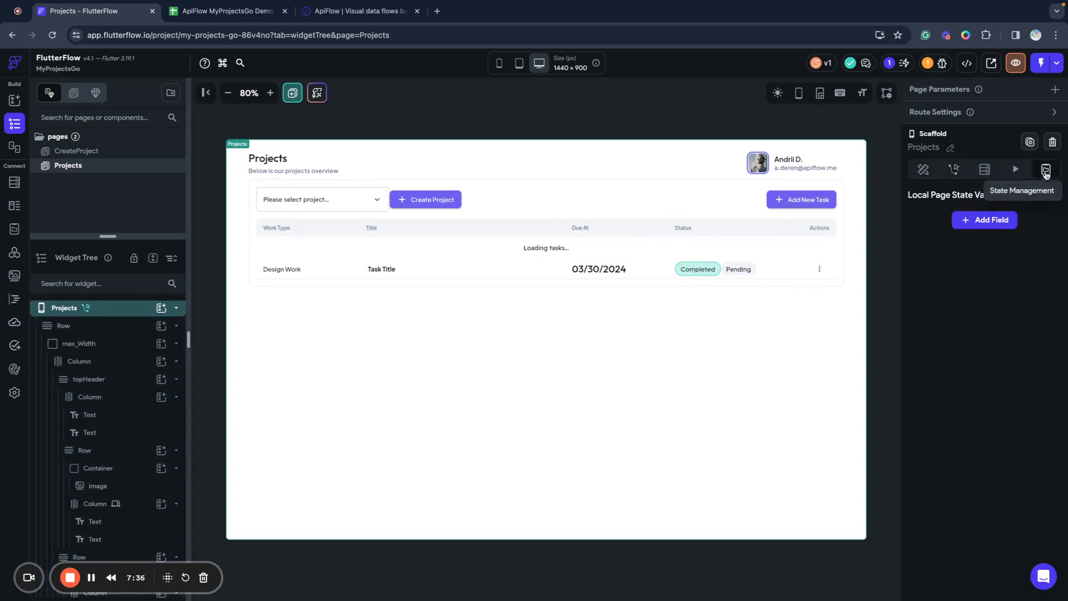
{"action": "left_click", "coordinate": [981, 221]}
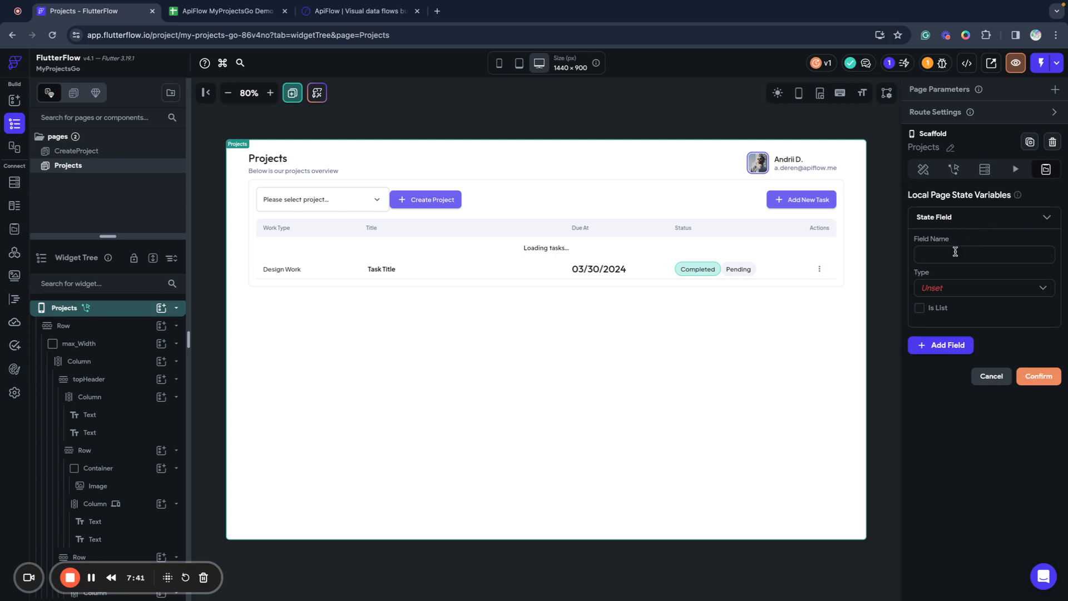
{"action": "type", "text": "tasksLoading"}
{"action": "left_click", "coordinate": [969, 289]}
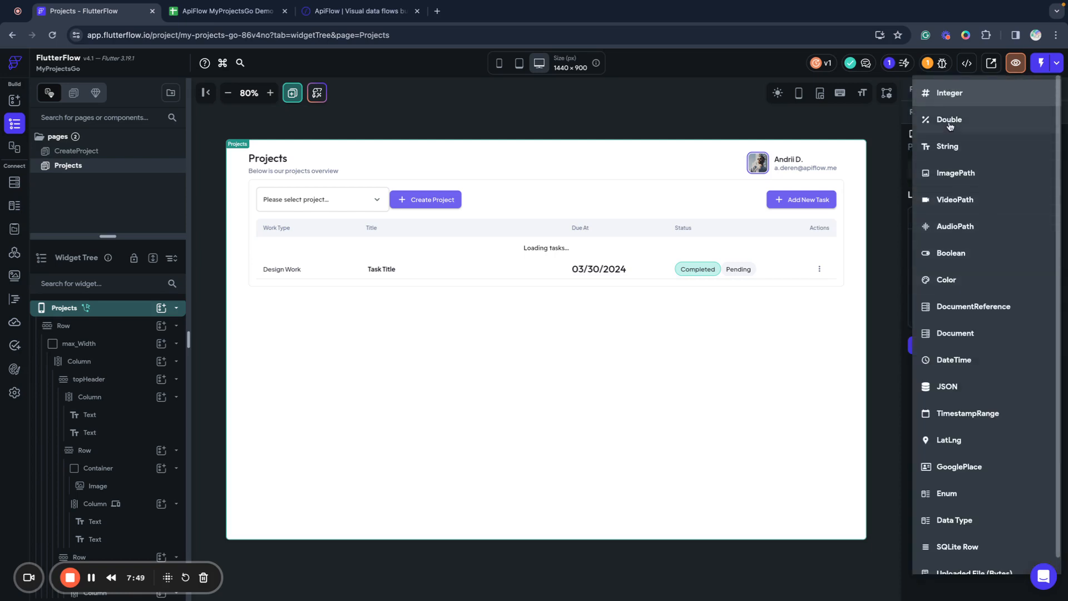
{"action": "left_click", "coordinate": [950, 254]}
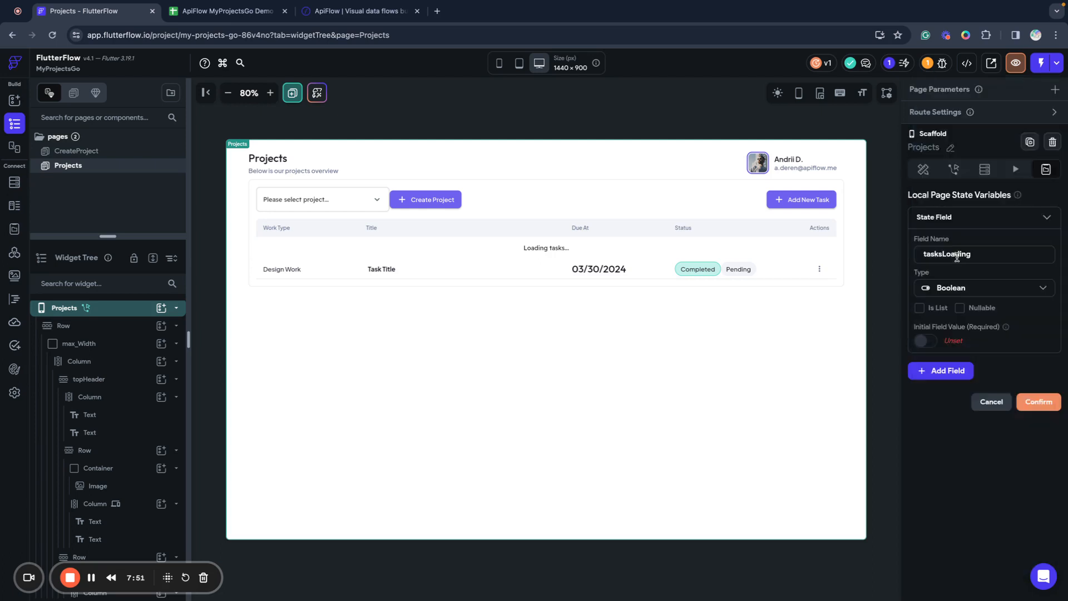
{"action": "left_click", "coordinate": [925, 341]}
{"action": "left_click", "coordinate": [1037, 410]}
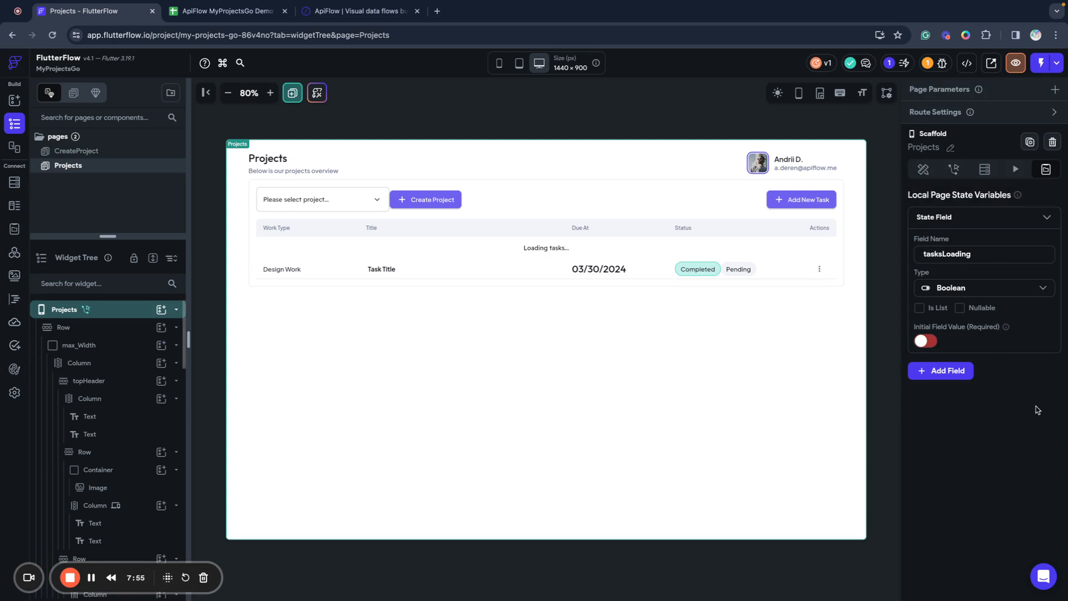
{"action": "left_click", "coordinate": [680, 254]}
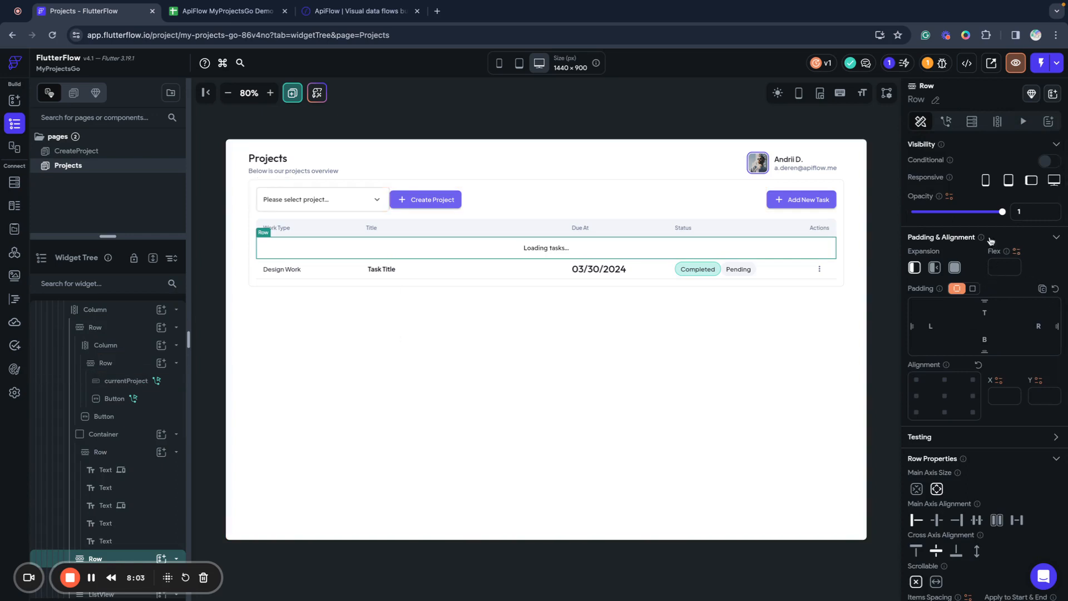
Turn on conditional visibility for the Loading tasks... row, bound to Page State tasksLoading.
{"action": "left_click", "coordinate": [1052, 162]}
{"action": "left_click", "coordinate": [935, 183]}
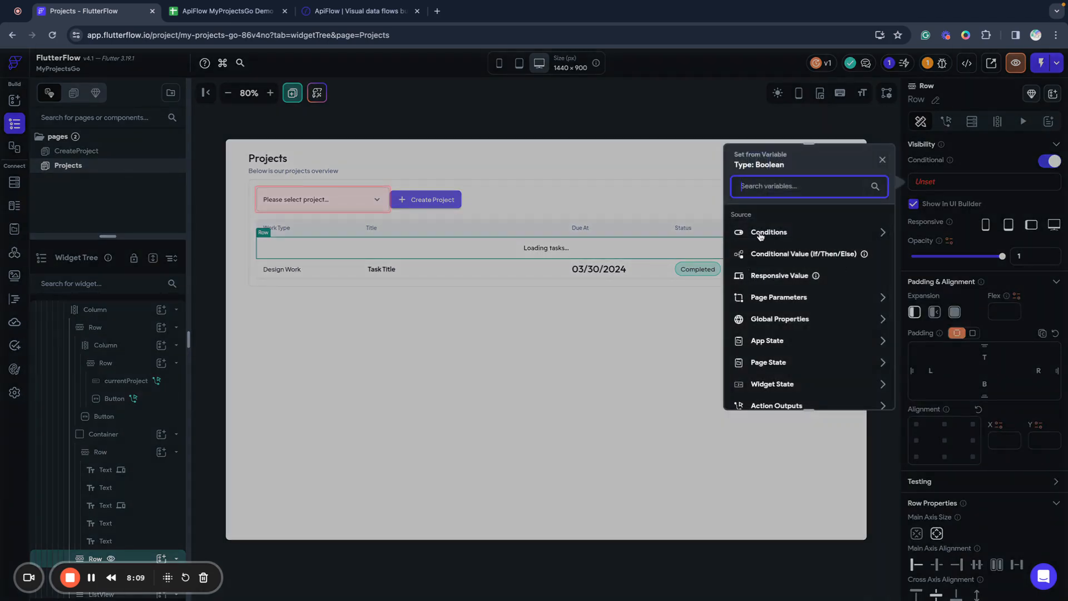
{"action": "scroll", "coordinate": [796, 276], "scroll_direction": "down", "scroll_amount": 3}
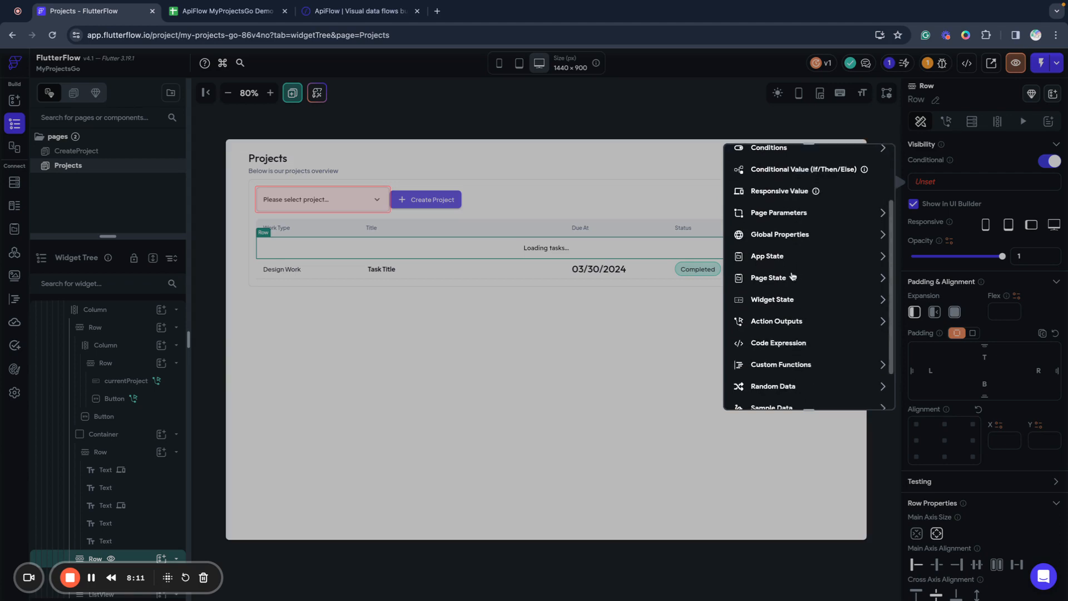
{"action": "left_click", "coordinate": [768, 278]}
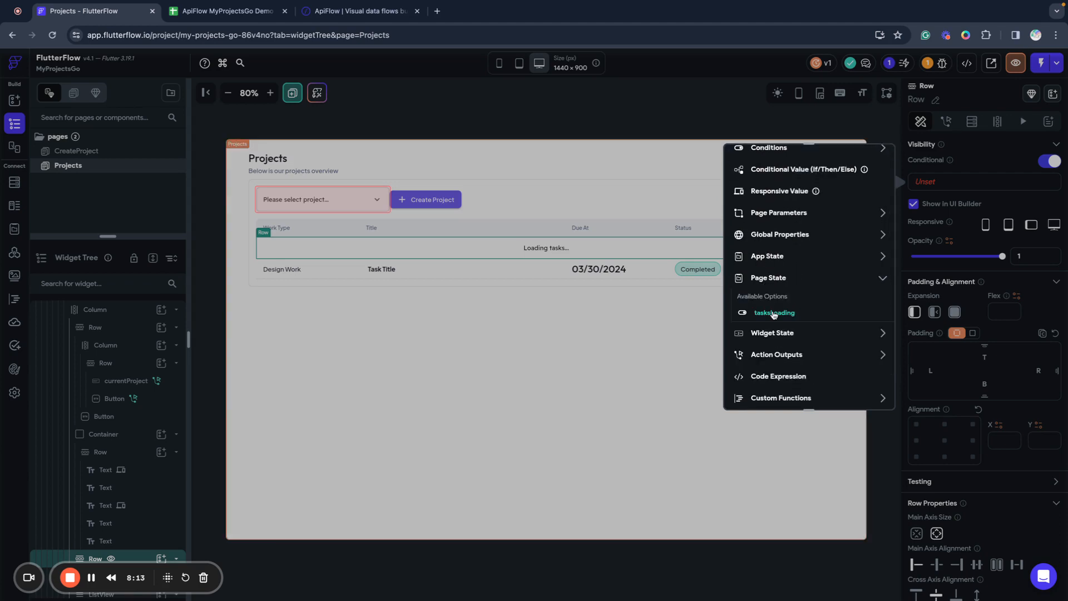
{"action": "left_click", "coordinate": [773, 313]}
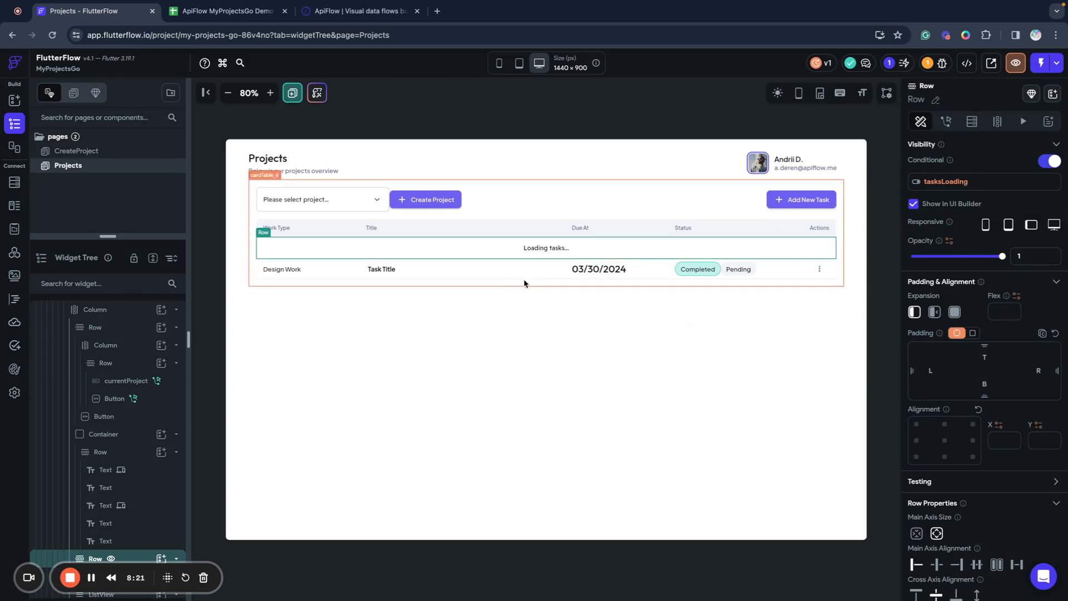
{"action": "scroll", "coordinate": [132, 373], "scroll_direction": "up", "scroll_amount": 5}
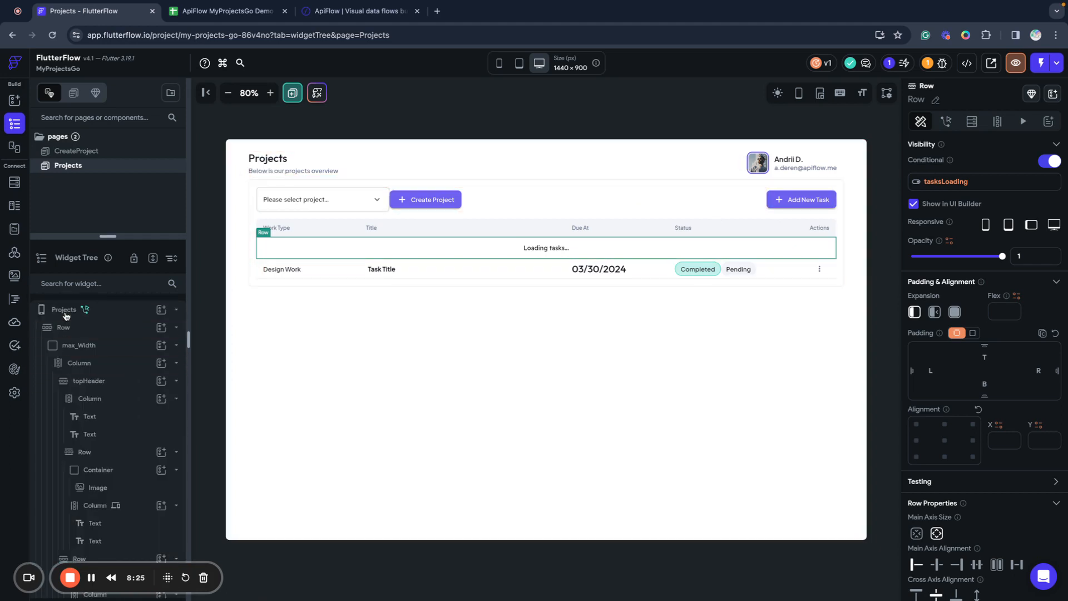
Create page state variable projectTasks as a list of the task data type.
{"action": "left_click", "coordinate": [65, 310]}
{"action": "left_click", "coordinate": [959, 248]}
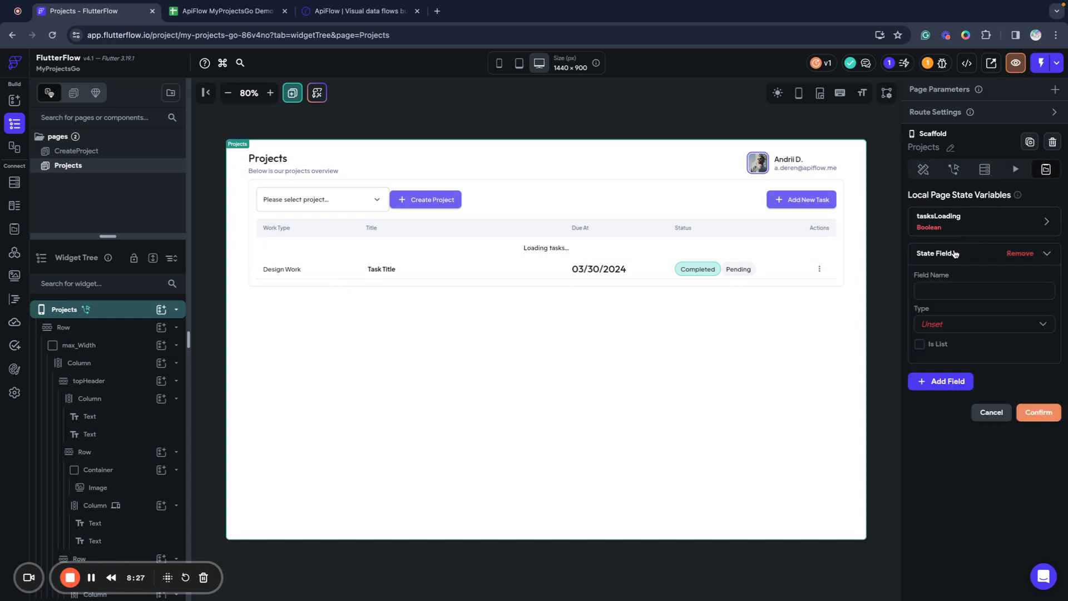
{"action": "left_click", "coordinate": [947, 287]}
{"action": "type", "text": "projectTasks"}
{"action": "left_click", "coordinate": [963, 325]}
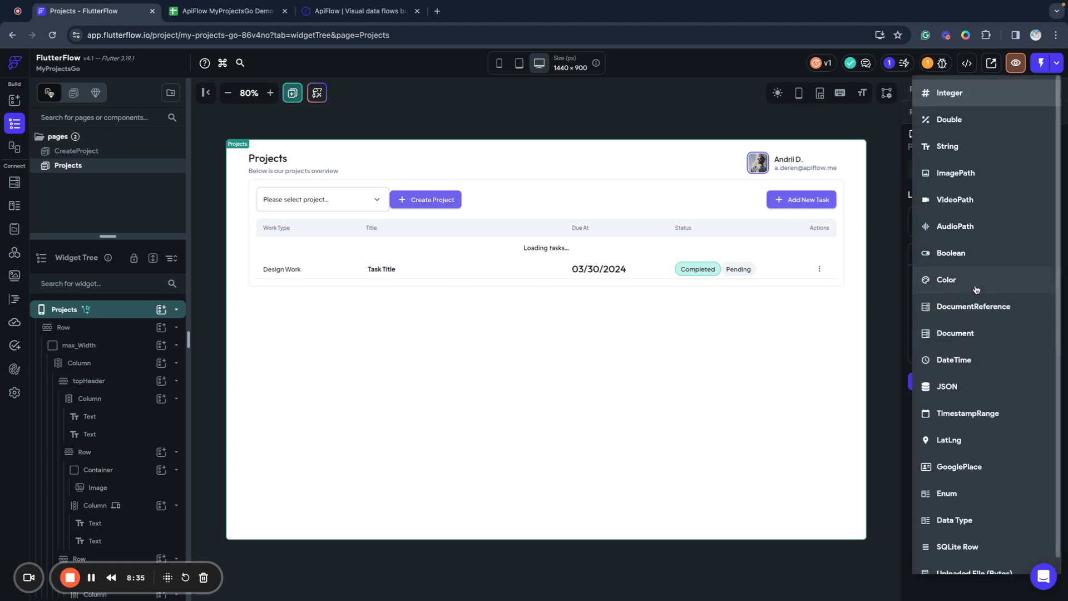
{"action": "scroll", "coordinate": [975, 290], "scroll_direction": "down", "scroll_amount": 1}
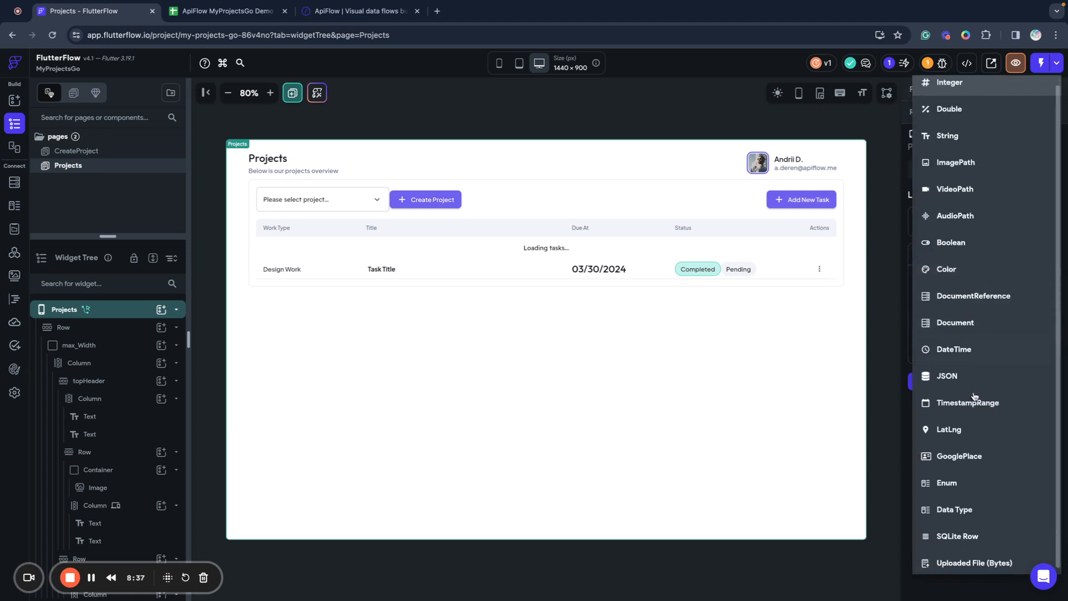
{"action": "left_click", "coordinate": [958, 508]}
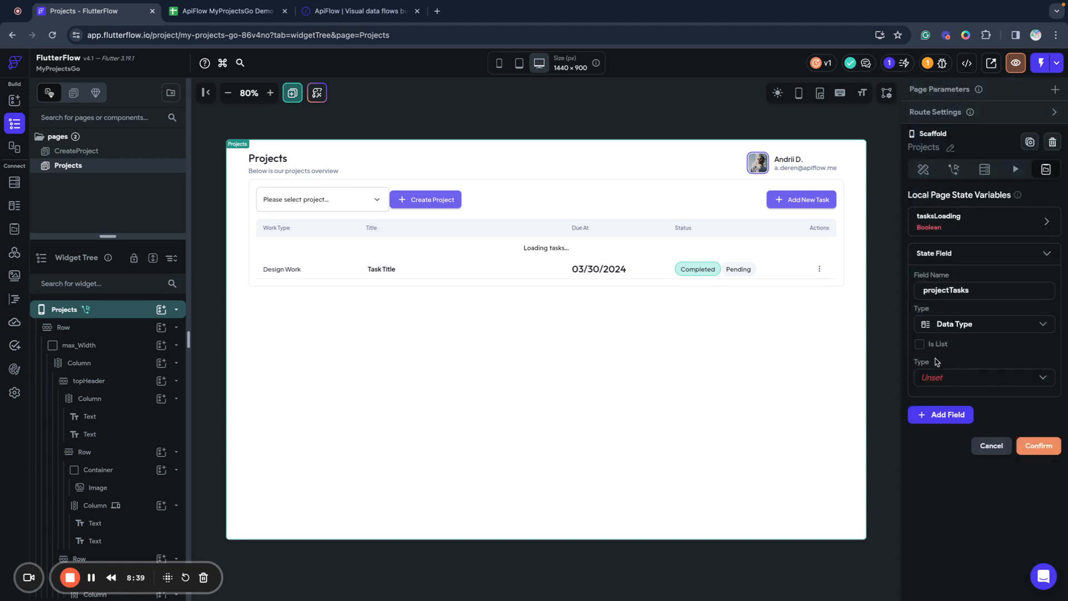
{"action": "left_click", "coordinate": [937, 378]}
{"action": "left_click", "coordinate": [946, 403]}
{"action": "left_click", "coordinate": [920, 344]}
{"action": "left_click", "coordinate": [1036, 447]}
{"action": "left_click", "coordinate": [15, 229]}
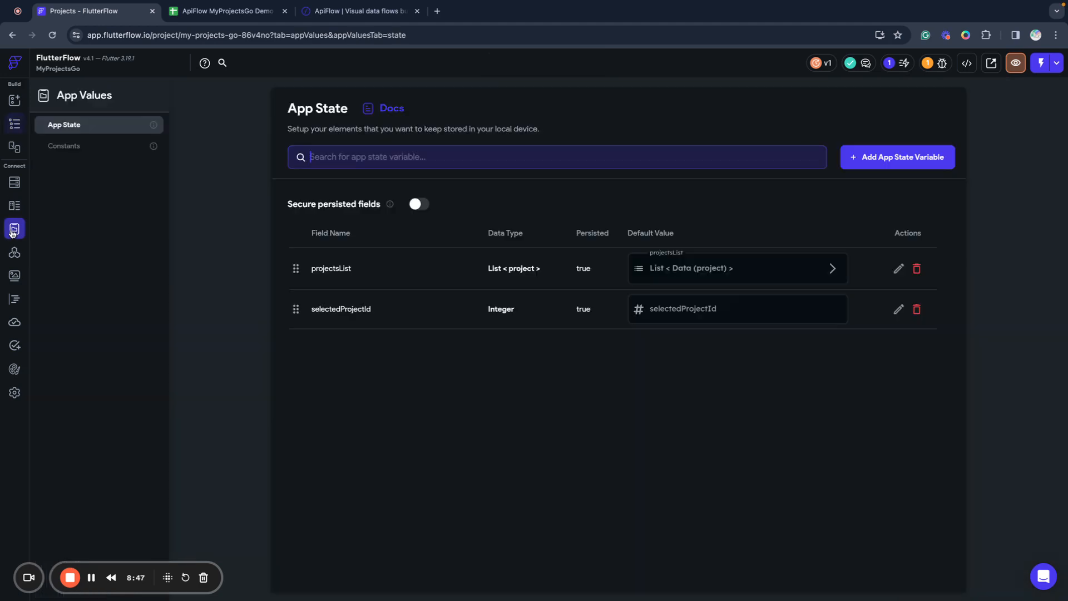
{"action": "left_click", "coordinate": [14, 205]}
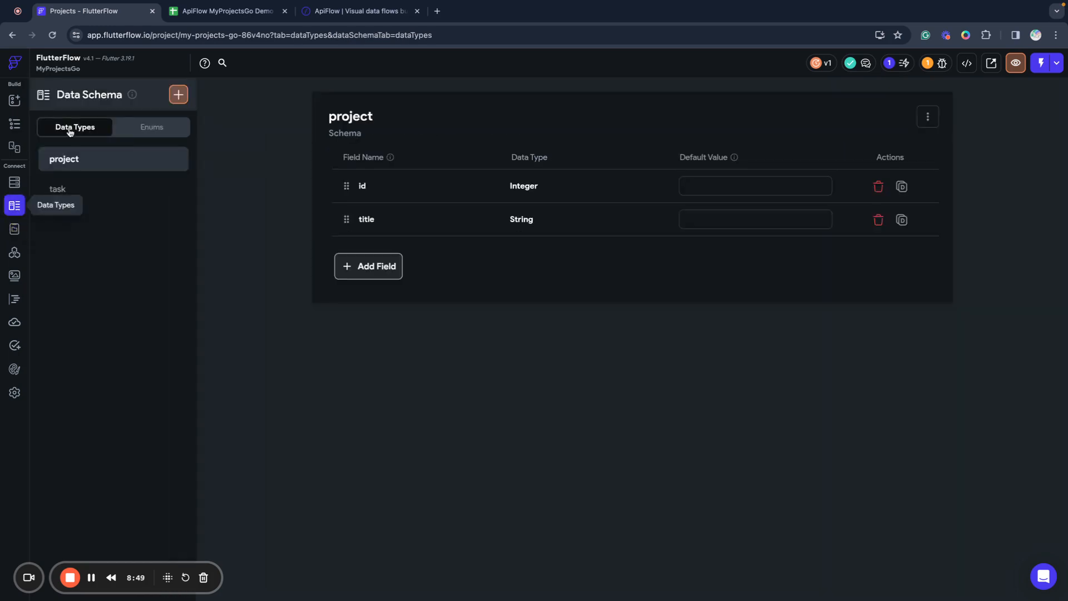
{"action": "left_click", "coordinate": [68, 188]}
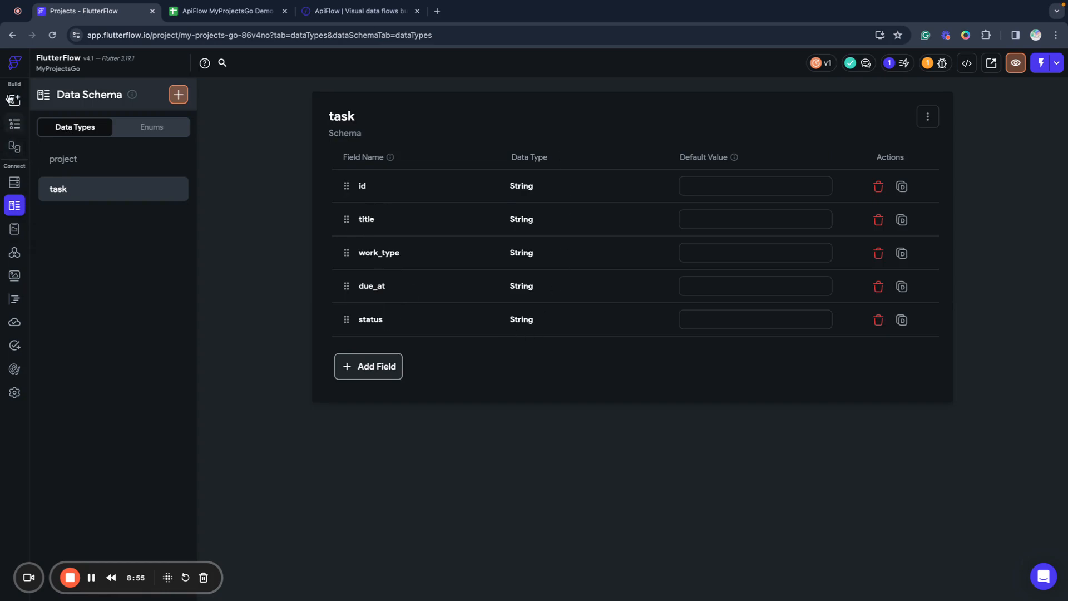
{"action": "left_click", "coordinate": [13, 99]}
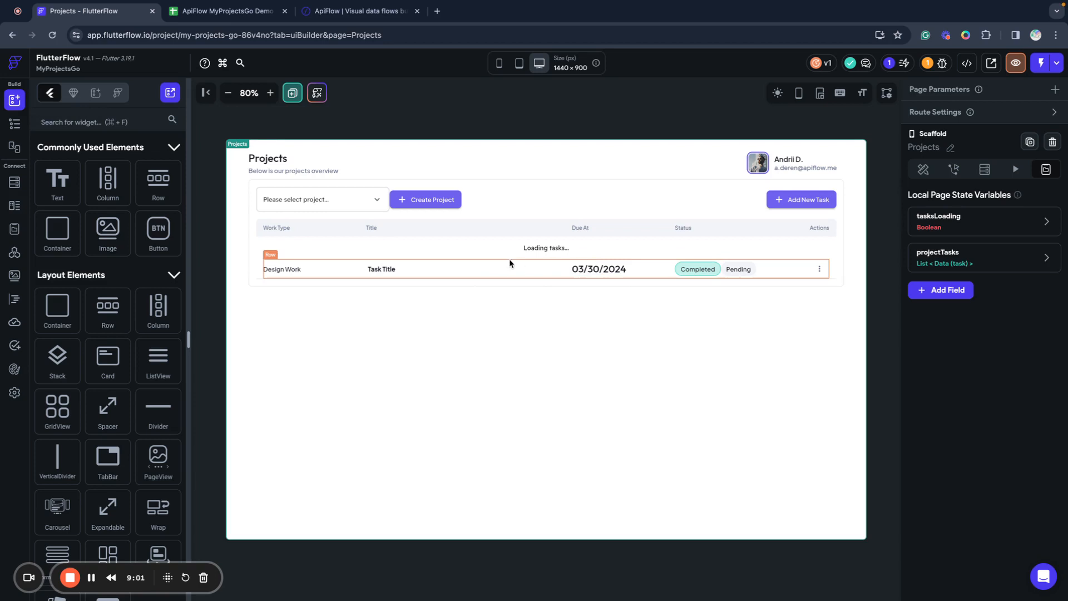
{"action": "left_click", "coordinate": [317, 275]}
{"action": "left_click", "coordinate": [12, 126]}
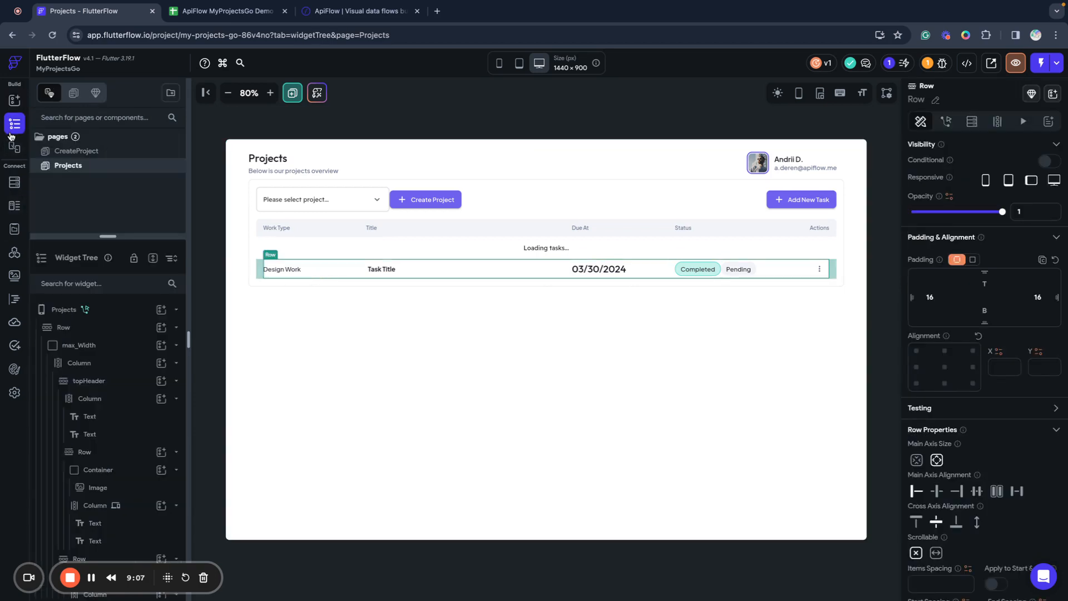
{"action": "left_click", "coordinate": [333, 275]}
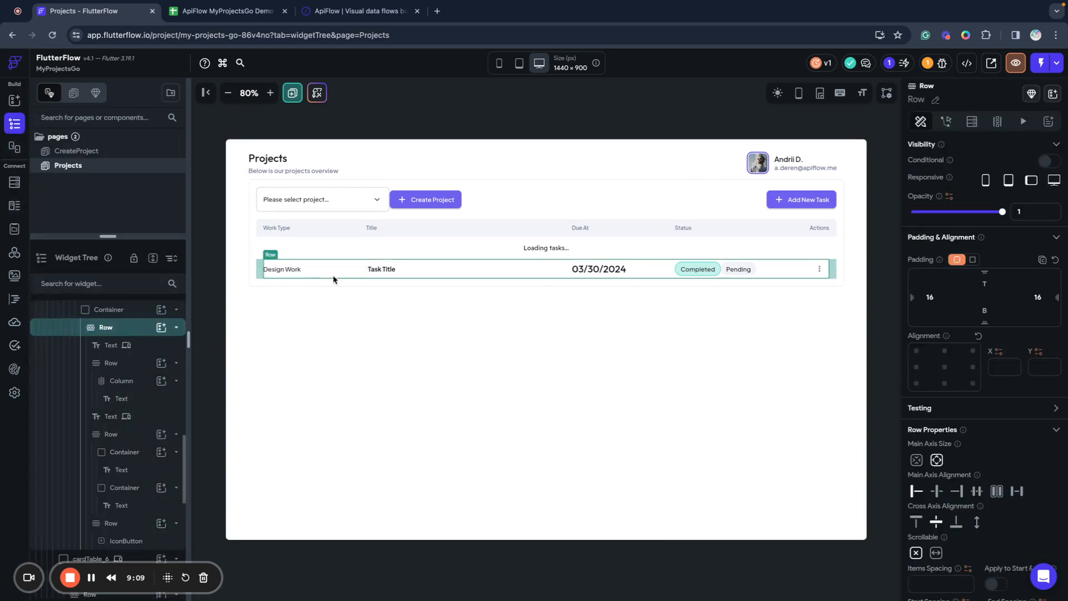
{"action": "scroll", "coordinate": [124, 329], "scroll_direction": "up", "scroll_amount": 1}
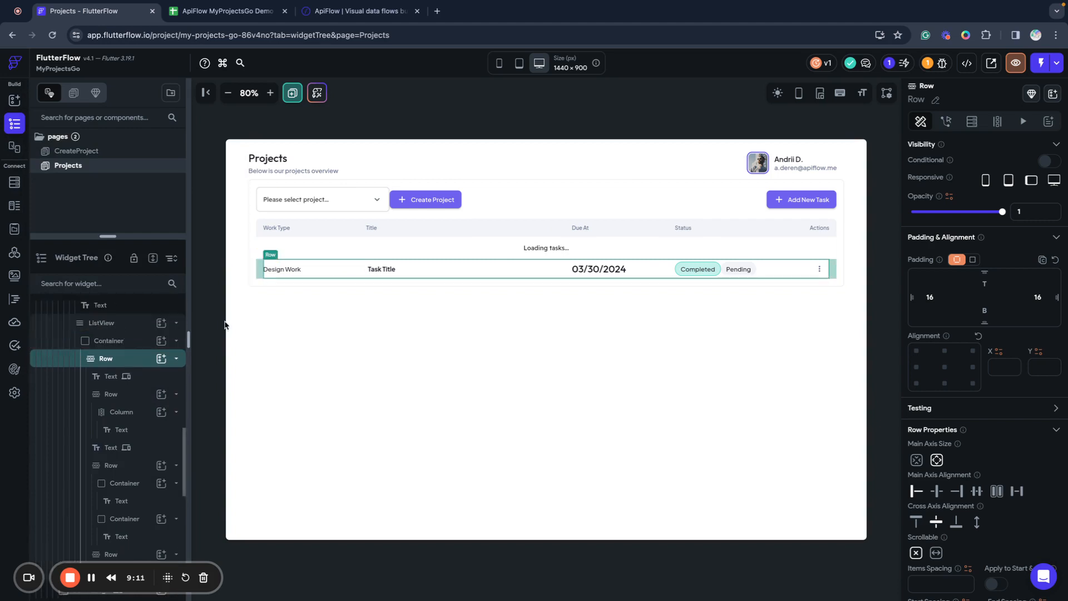
{"action": "left_click", "coordinate": [90, 325]}
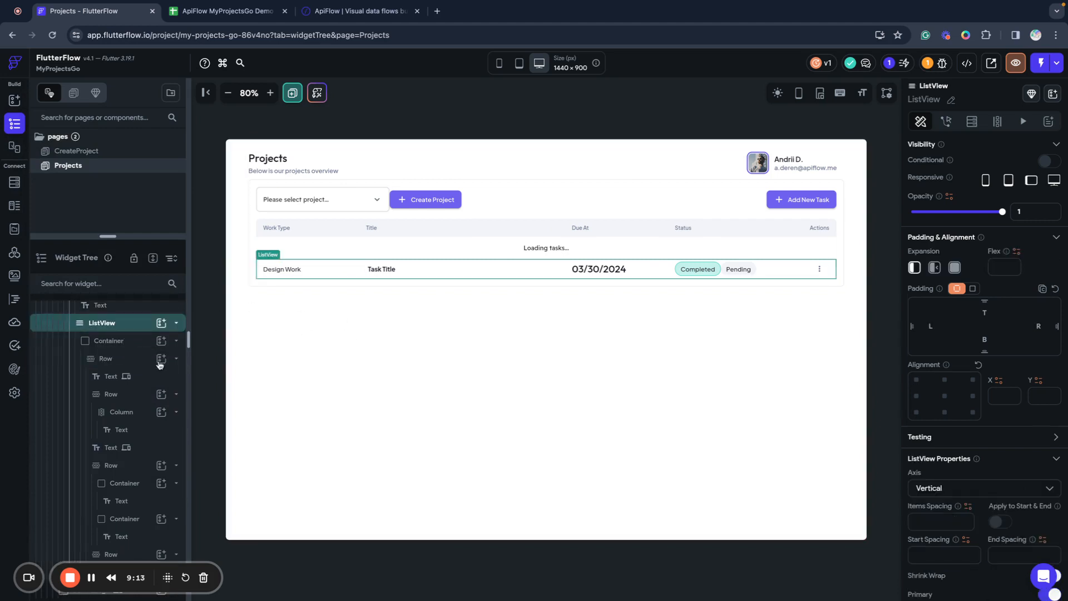
{"action": "scroll", "coordinate": [133, 356], "scroll_direction": "up", "scroll_amount": 5}
{"action": "left_click", "coordinate": [114, 312]}
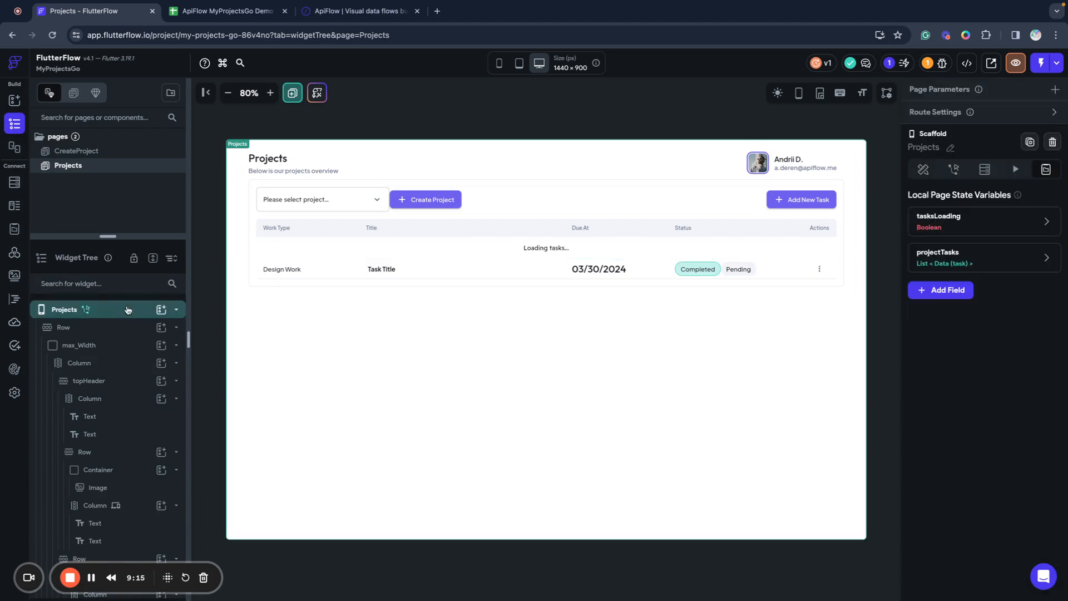
In the page-load flow, add Action 3 to the second parallel branch as Update Page State.
{"action": "left_click", "coordinate": [953, 169]}
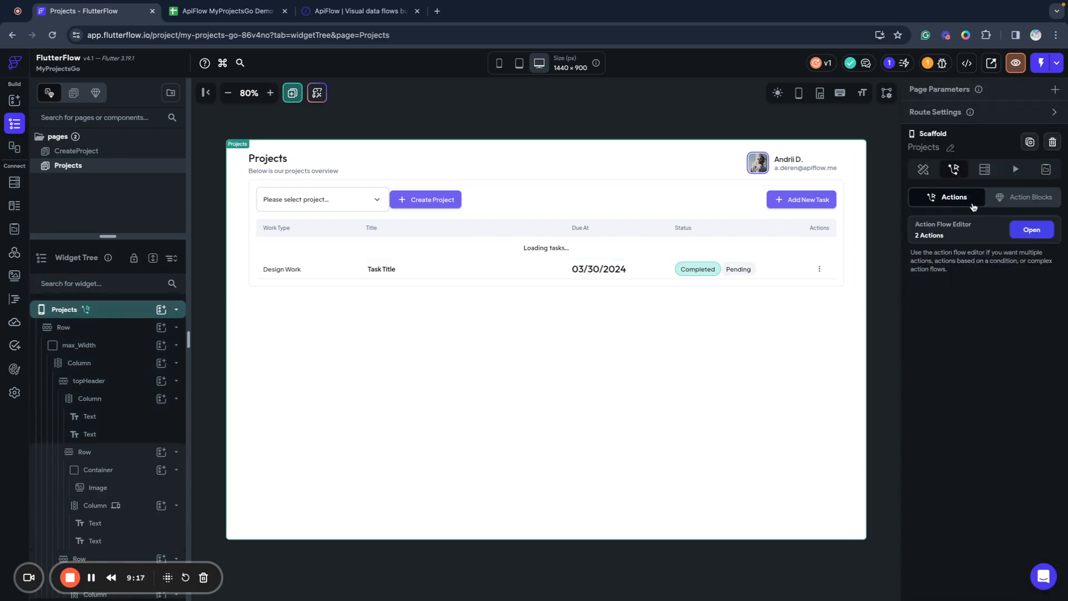
{"action": "left_click", "coordinate": [1030, 230]}
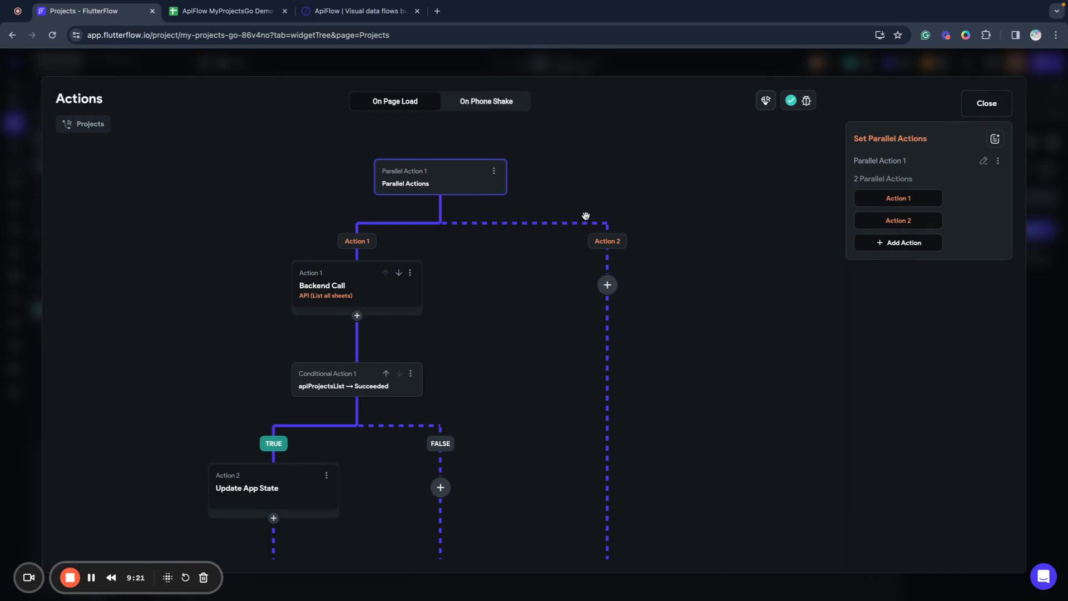
{"action": "left_click", "coordinate": [610, 293]}
{"action": "left_click", "coordinate": [621, 316]}
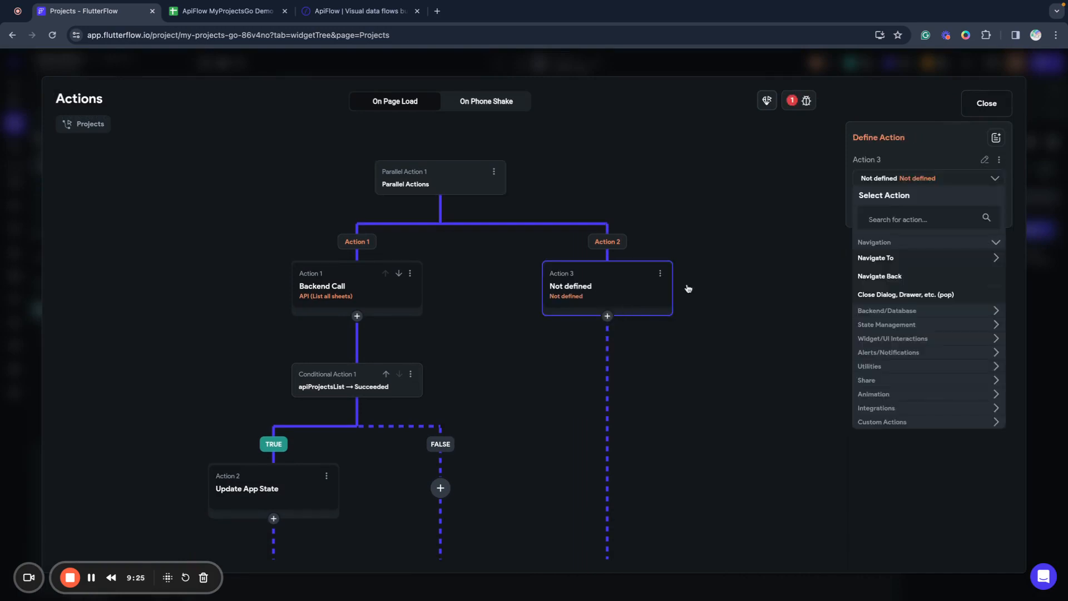
{"action": "left_click", "coordinate": [882, 326]}
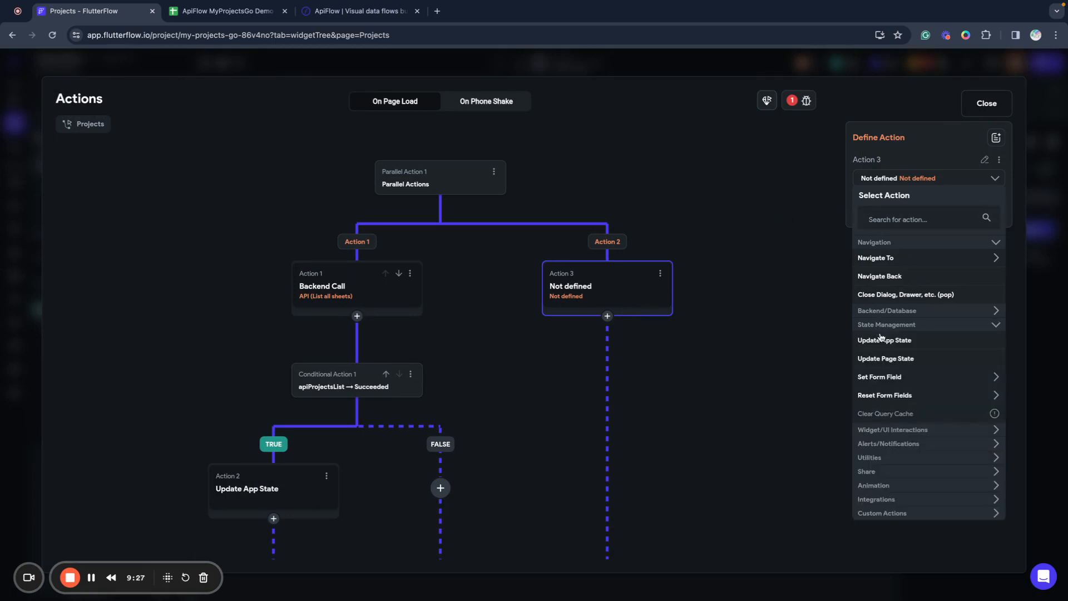
{"action": "left_click", "coordinate": [881, 358]}
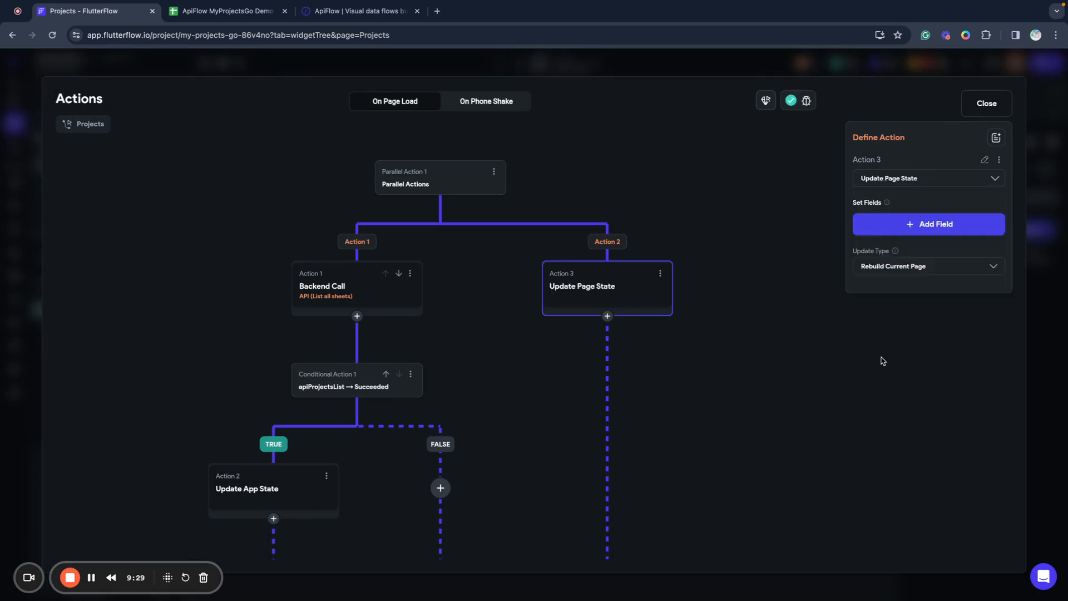
Have Action 3 rebuild the current page and set tasksLoading to True.
{"action": "left_click", "coordinate": [885, 265]}
{"action": "left_click", "coordinate": [884, 266]}
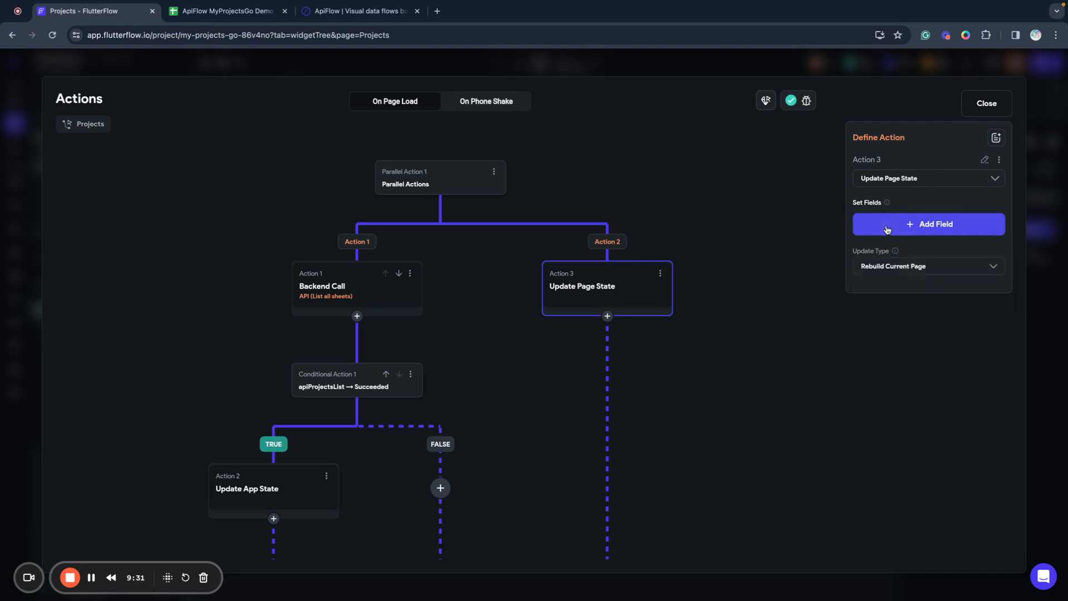
{"action": "left_click", "coordinate": [895, 228]}
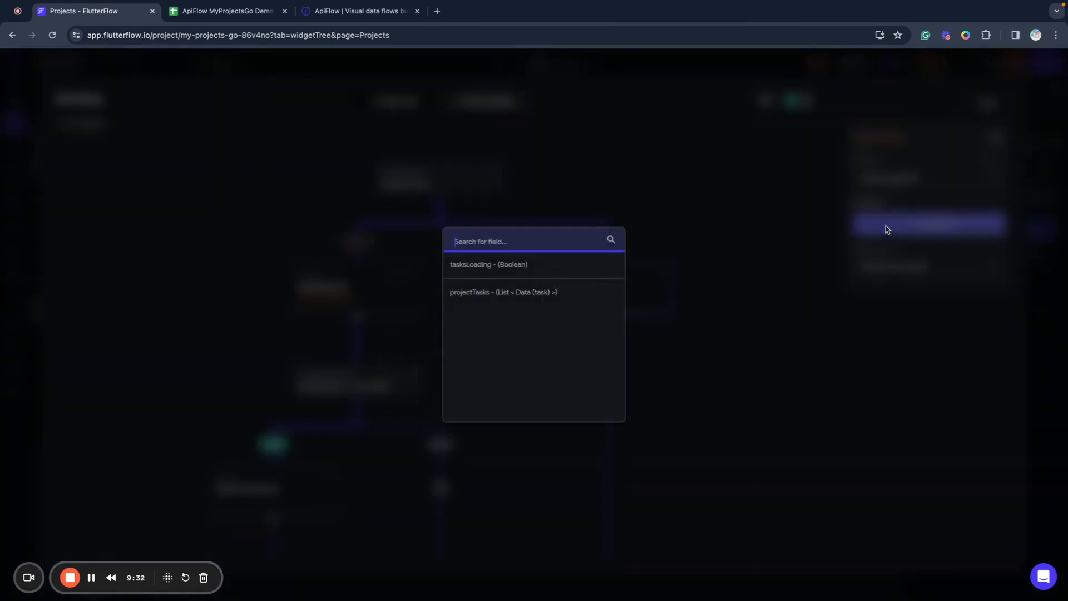
{"action": "left_click", "coordinate": [476, 271]}
{"action": "left_click", "coordinate": [880, 281]}
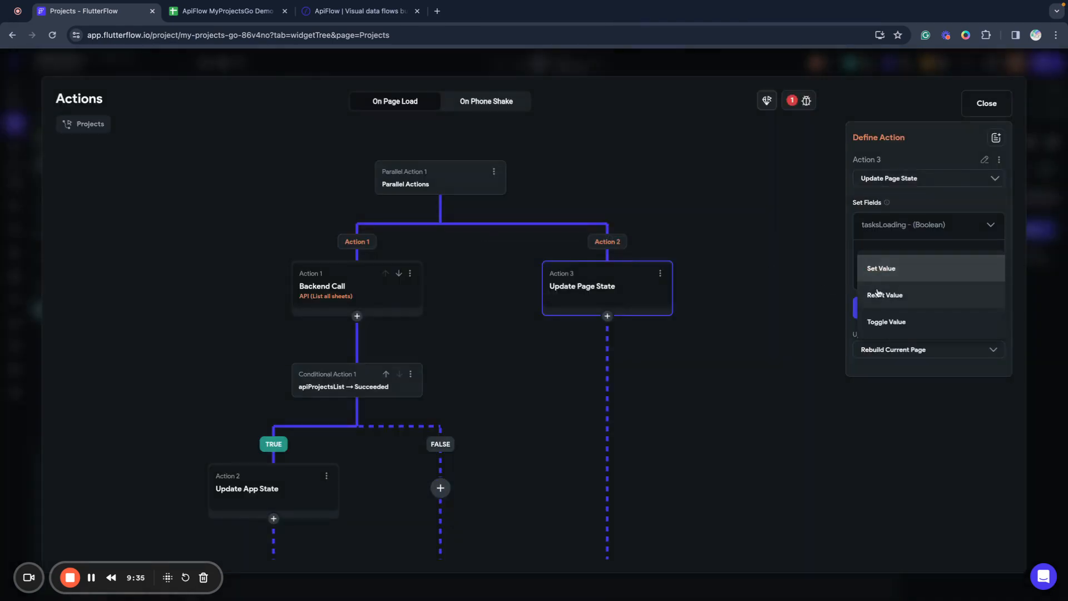
{"action": "left_click", "coordinate": [881, 268]}
{"action": "left_click", "coordinate": [876, 303]}
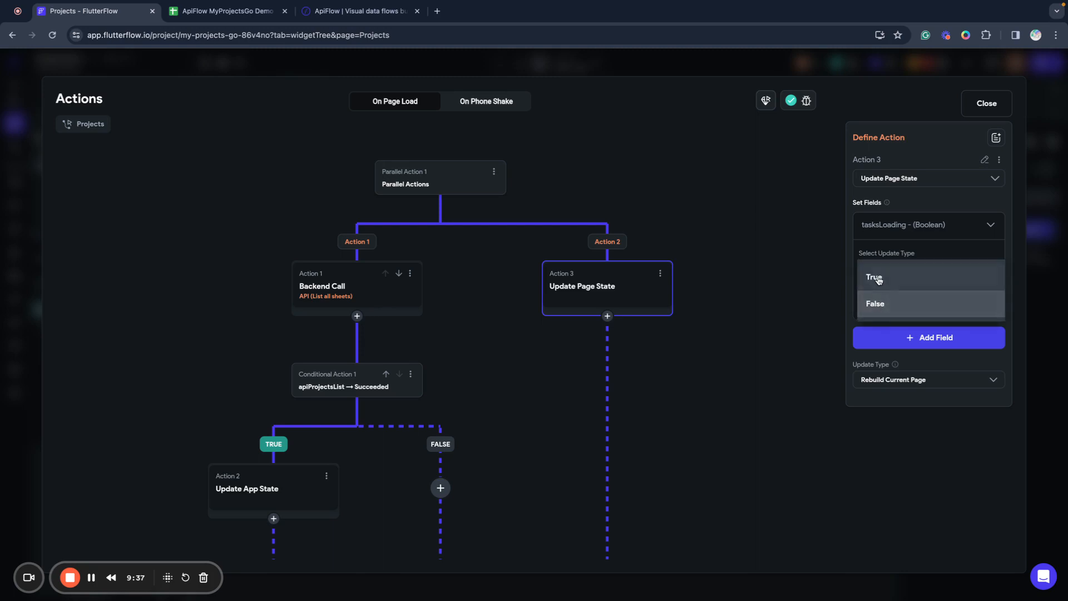
{"action": "left_click", "coordinate": [878, 280]}
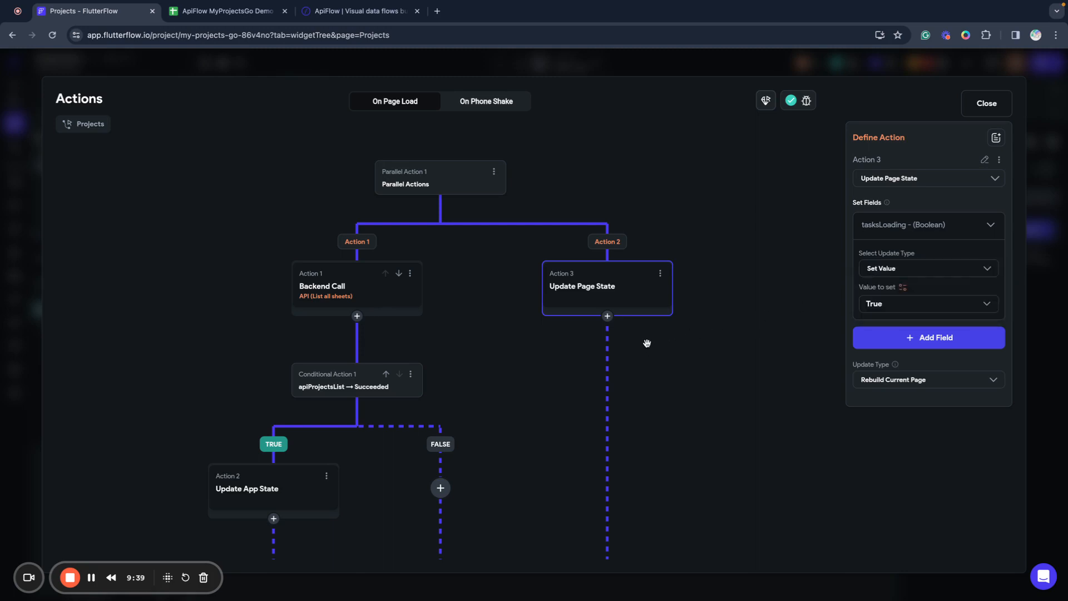
{"action": "scroll", "coordinate": [646, 340], "scroll_direction": "down", "scroll_amount": 3}
{"action": "left_click", "coordinate": [607, 230]}
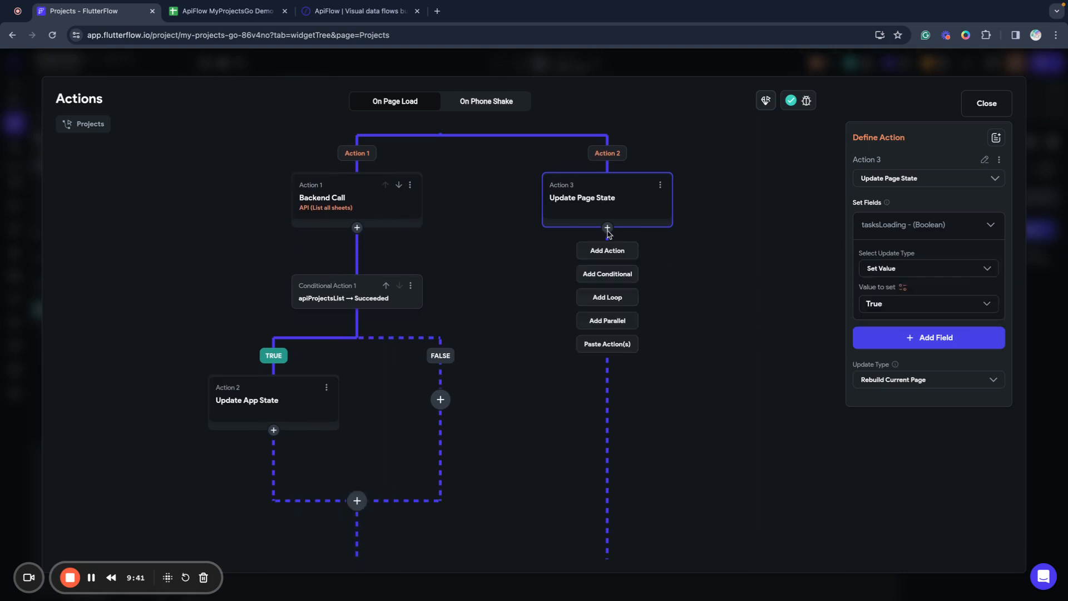
Add Action 4 as an API call to Google Sheets ApiFlow's List sheet rows endpoint.
{"action": "left_click", "coordinate": [608, 249]}
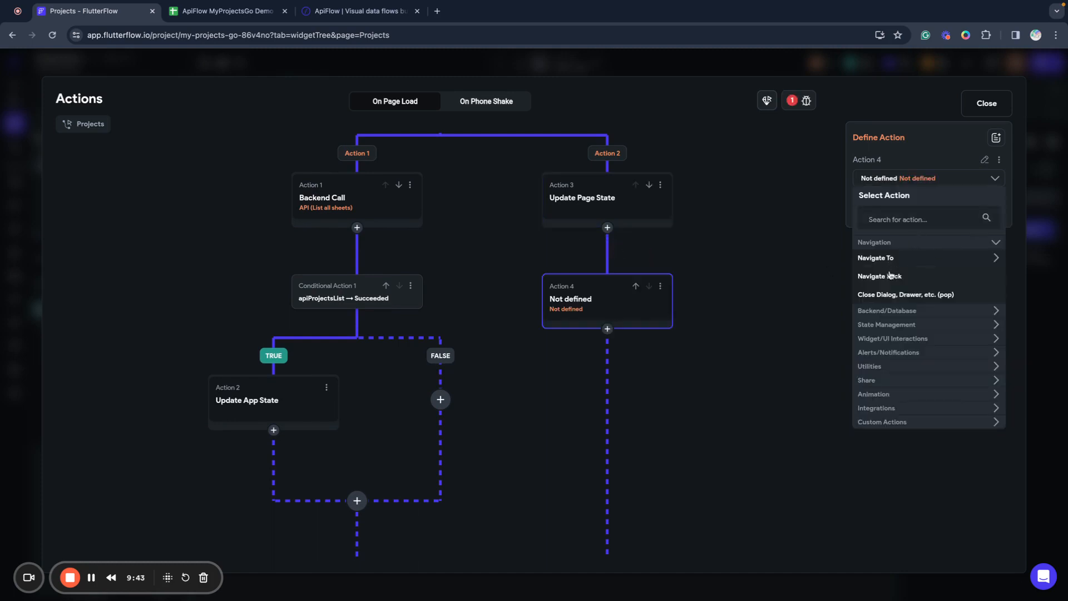
{"action": "left_click", "coordinate": [878, 313]}
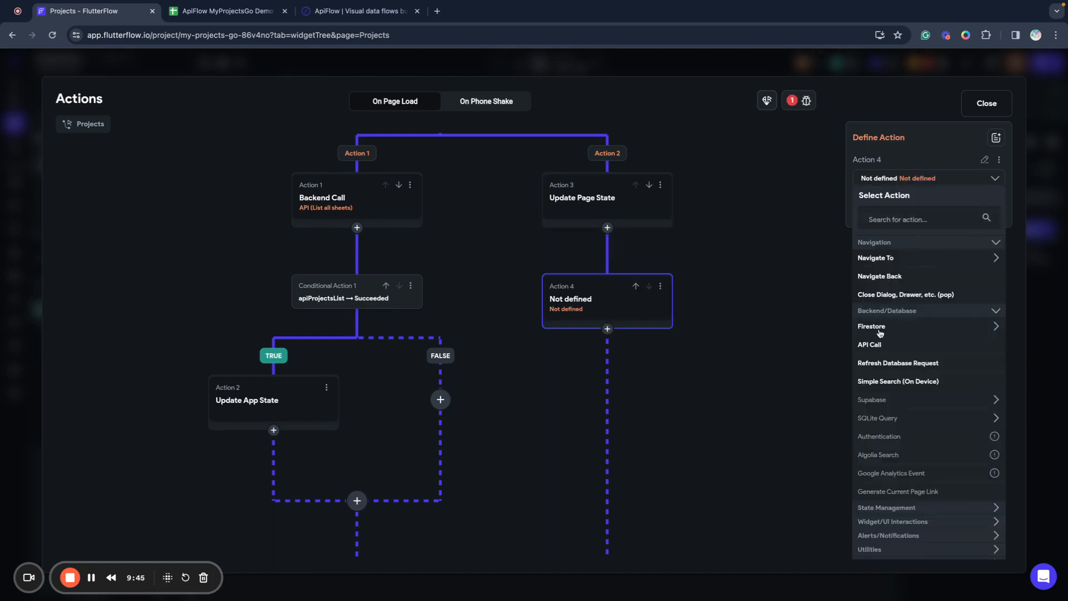
{"action": "left_click", "coordinate": [875, 343]}
{"action": "left_click", "coordinate": [881, 216]}
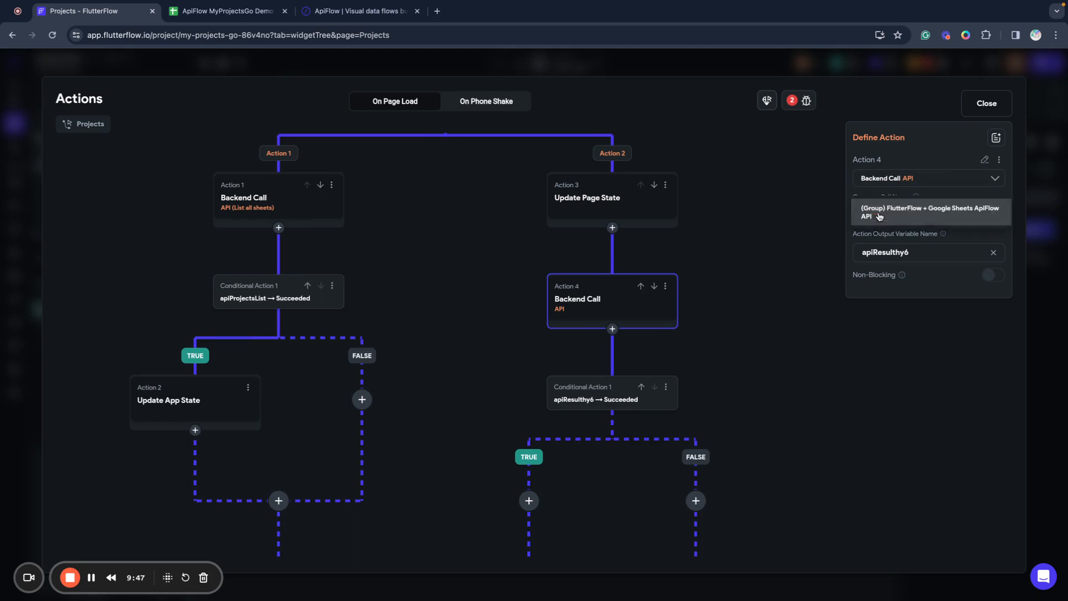
{"action": "left_click", "coordinate": [882, 221]}
{"action": "left_click", "coordinate": [878, 248]}
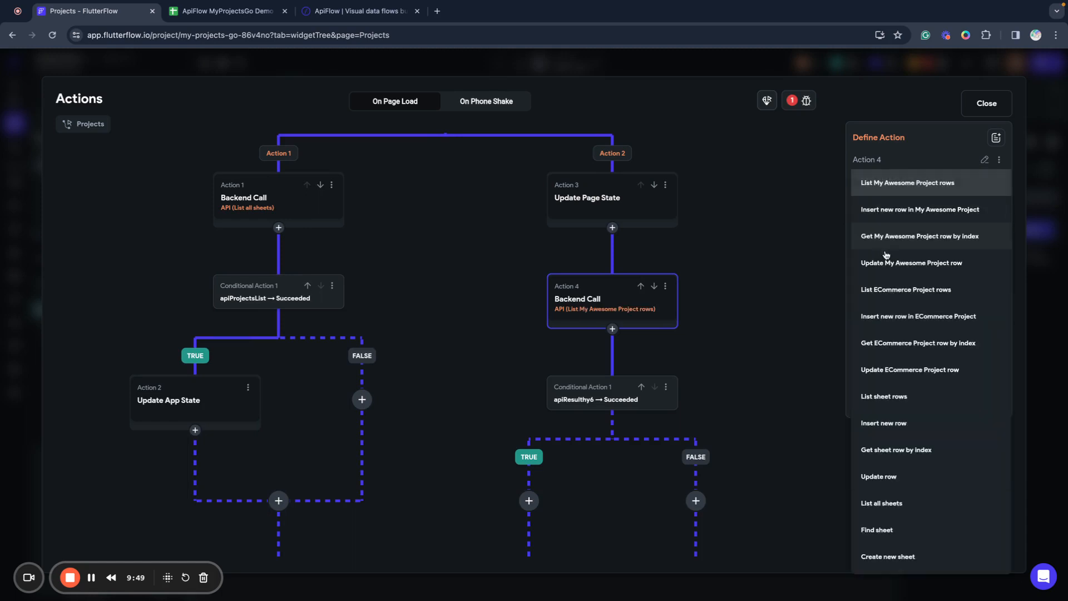
{"action": "left_click", "coordinate": [865, 396]}
Pass App State selectedProjectId, default 0, as the call's sheet variable.
{"action": "left_click", "coordinate": [915, 323]}
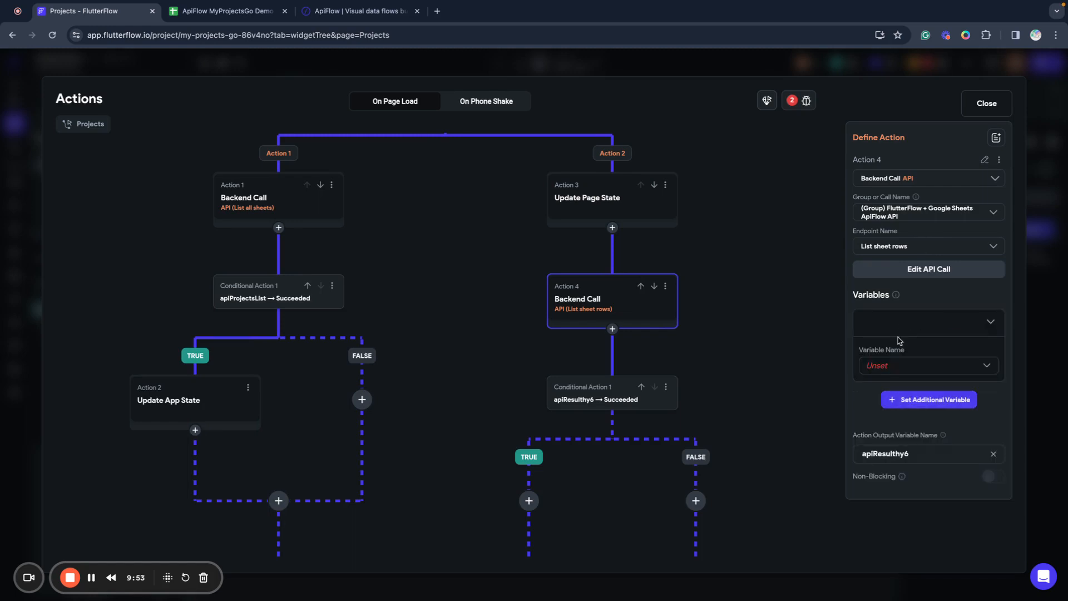
{"action": "left_click", "coordinate": [898, 367]}
{"action": "left_click", "coordinate": [896, 367]}
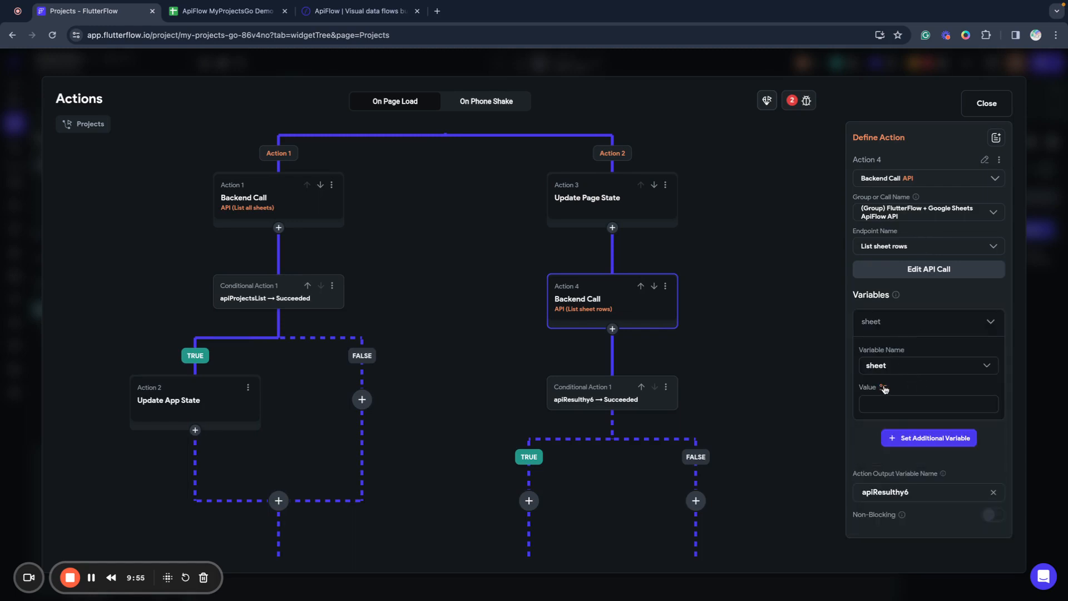
{"action": "left_click", "coordinate": [882, 387]}
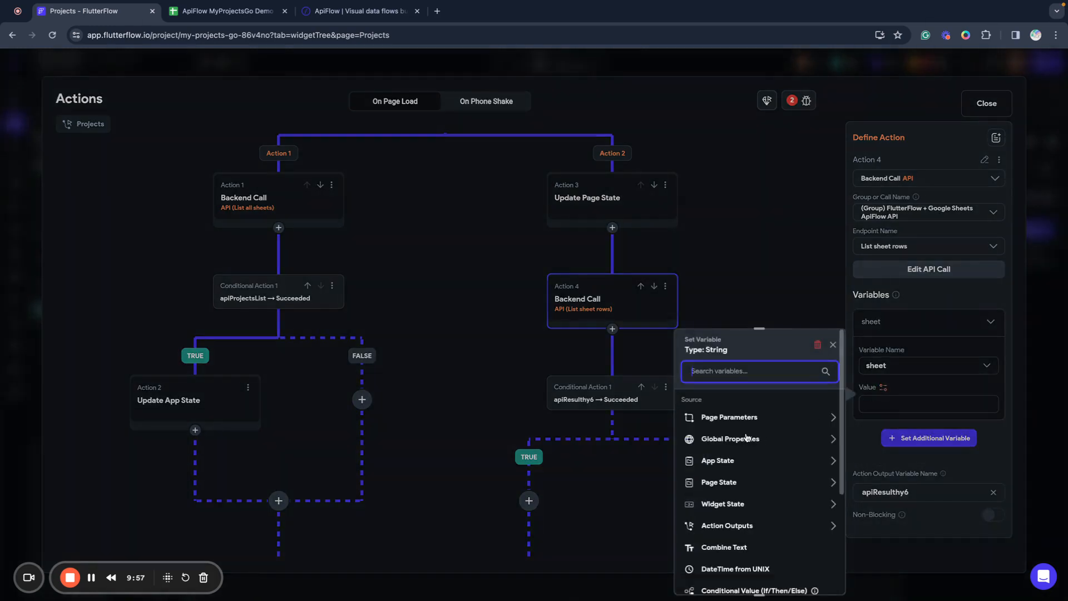
{"action": "left_click", "coordinate": [732, 469]}
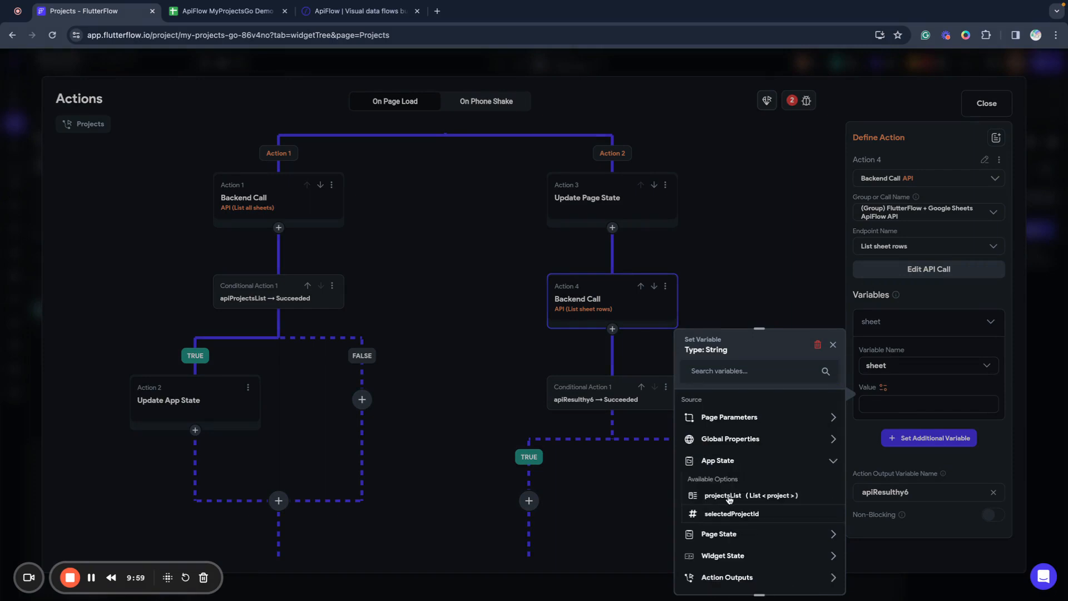
{"action": "left_click", "coordinate": [732, 514]}
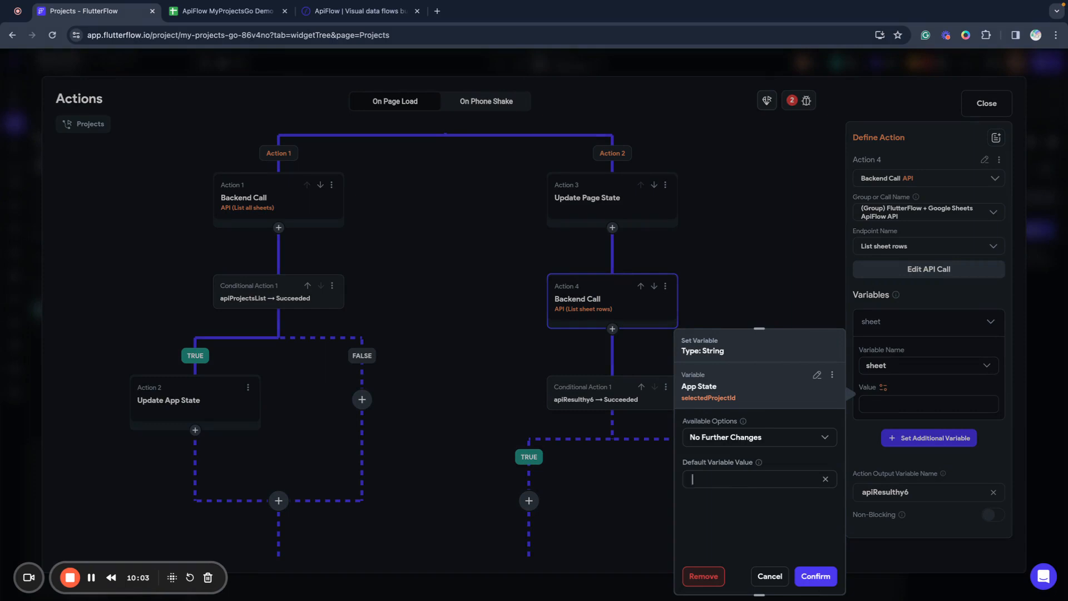
{"action": "left_click", "coordinate": [692, 479]}
{"action": "type", "text": "0"}
{"action": "left_click", "coordinate": [823, 577]}
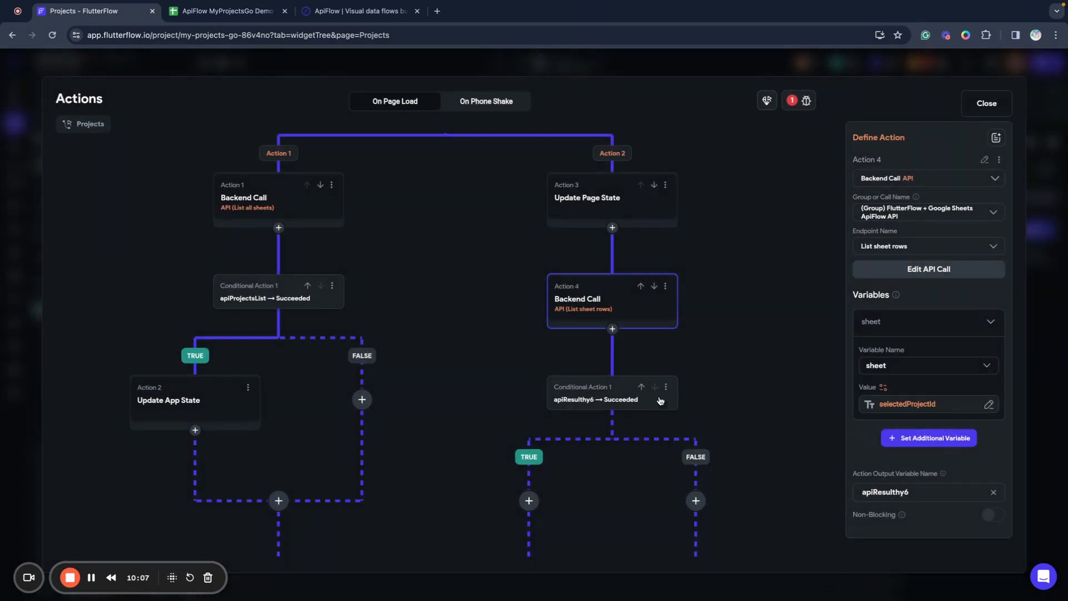
Rename the call's output variable to apiTasksList.
{"action": "double_click", "coordinate": [901, 492]}
{"action": "type", "text": "a"}
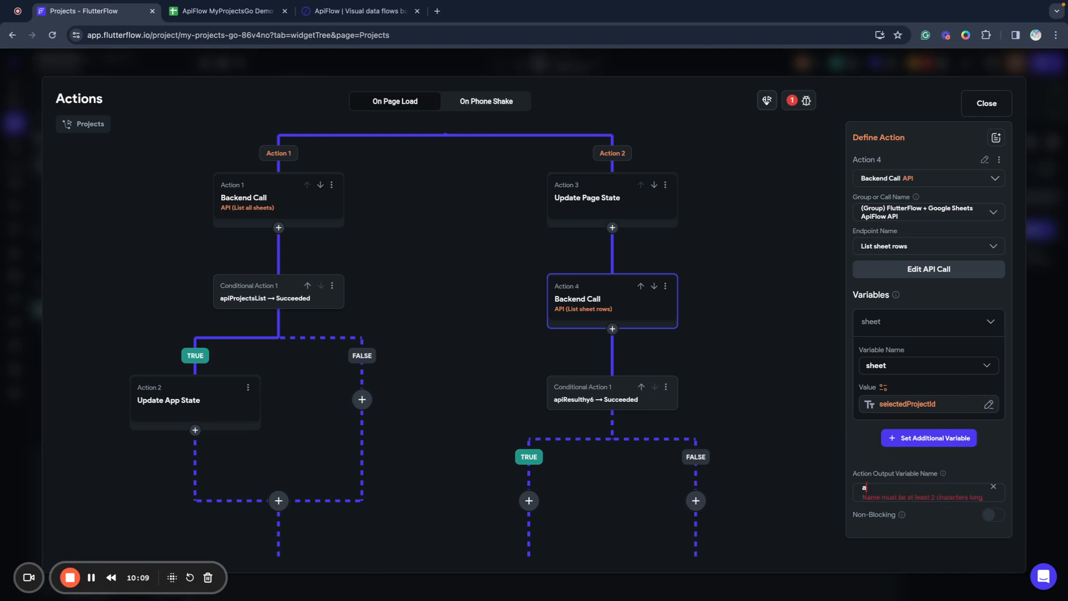
{"action": "type", "text": "piTa"}
{"action": "type", "text": "sksList"}
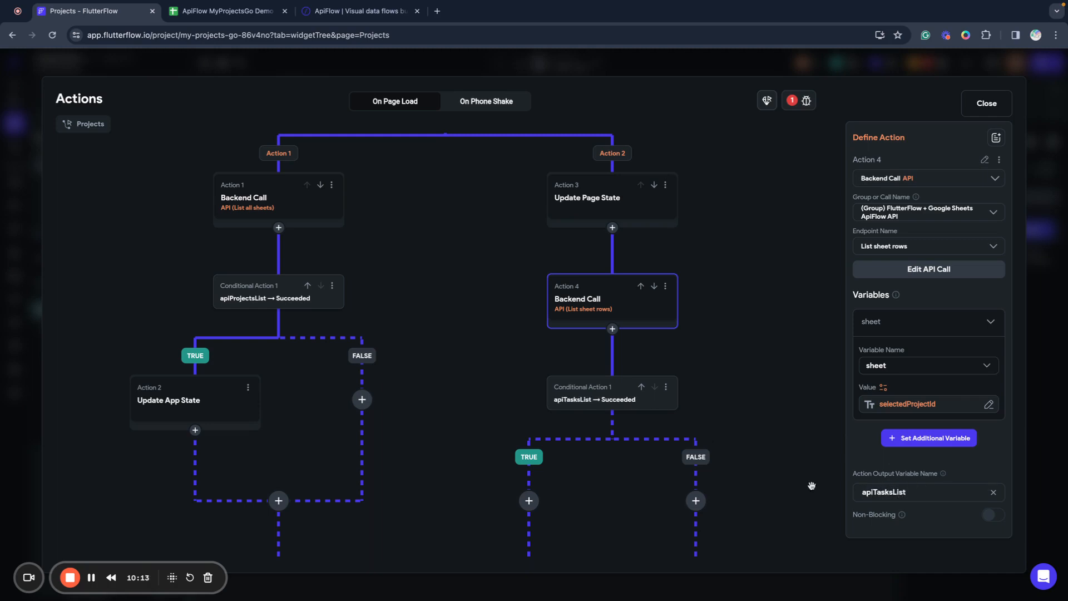
{"action": "left_click", "coordinate": [745, 470]}
{"action": "scroll", "coordinate": [608, 492], "scroll_direction": "down", "scroll_amount": 5}
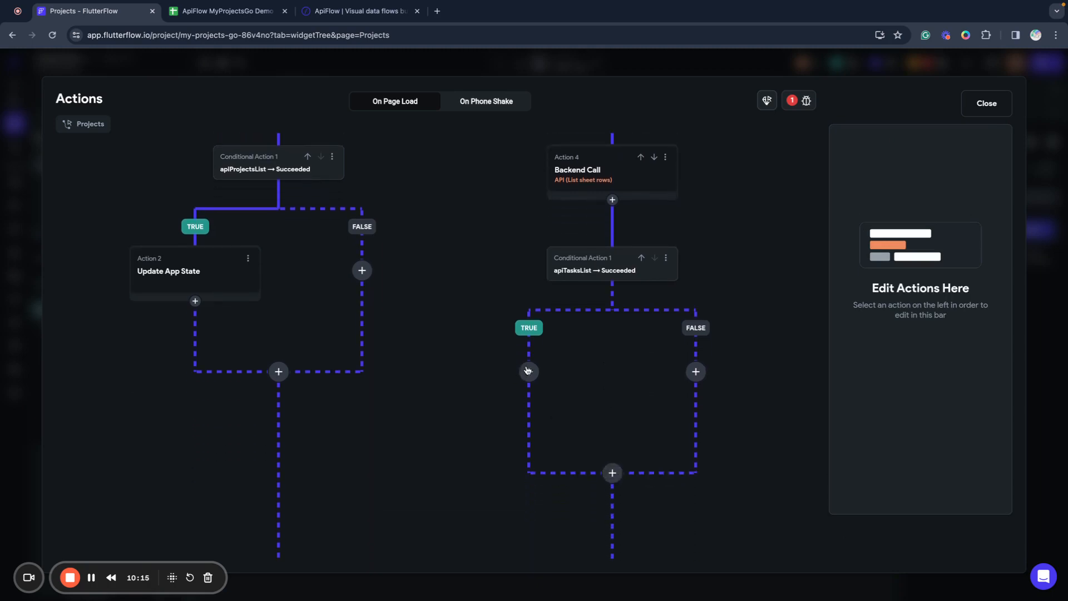
On the success branch, add Action 5 updating page state field projectTasks with a set value.
{"action": "left_click", "coordinate": [528, 370]}
{"action": "left_click", "coordinate": [527, 399]}
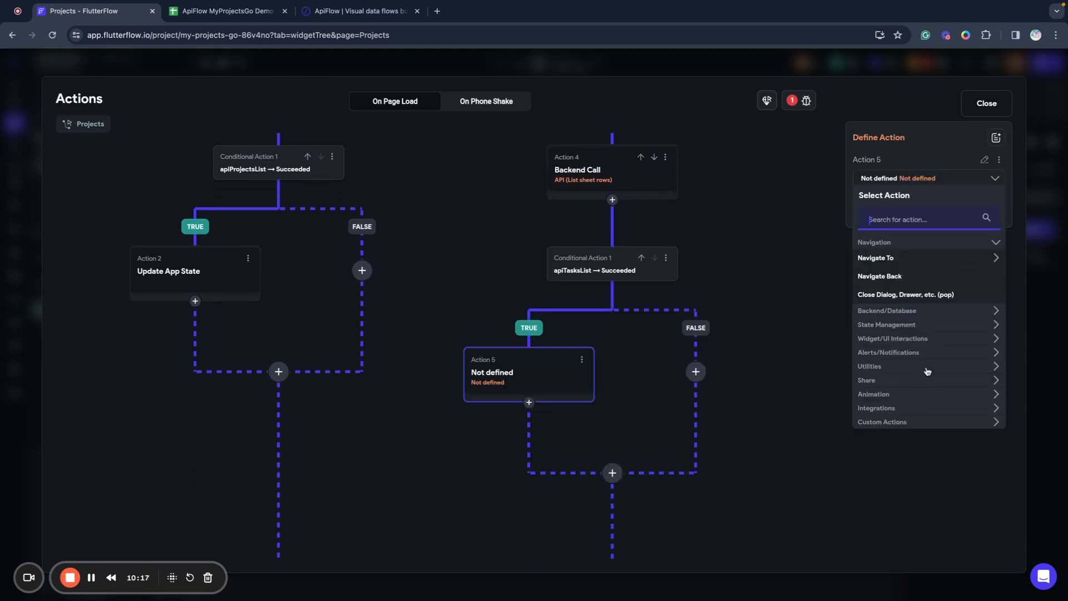
{"action": "left_click", "coordinate": [892, 325]}
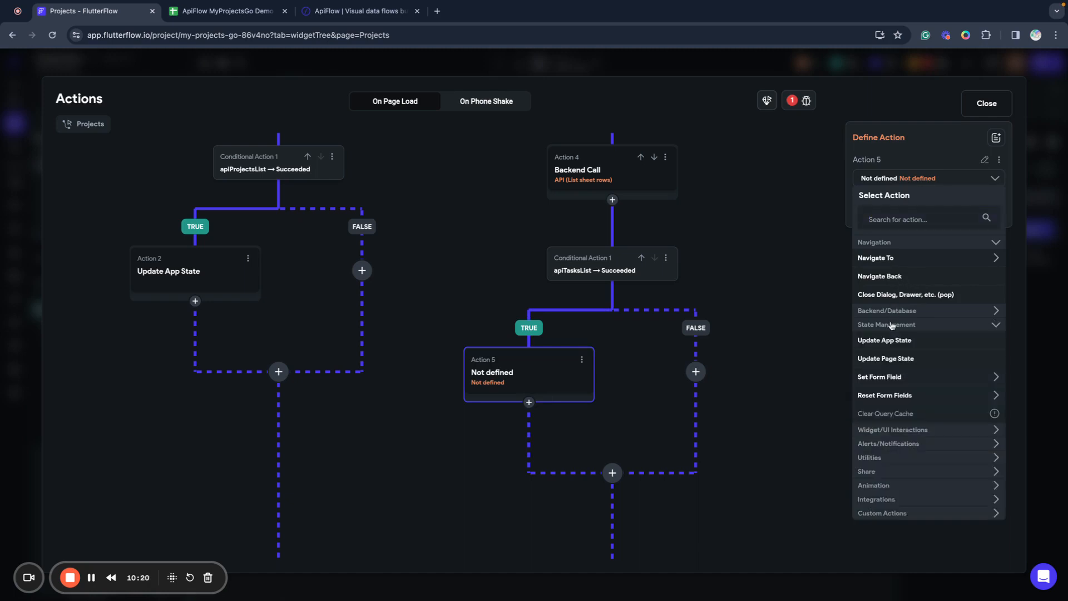
{"action": "left_click", "coordinate": [883, 361]}
{"action": "left_click", "coordinate": [885, 224]}
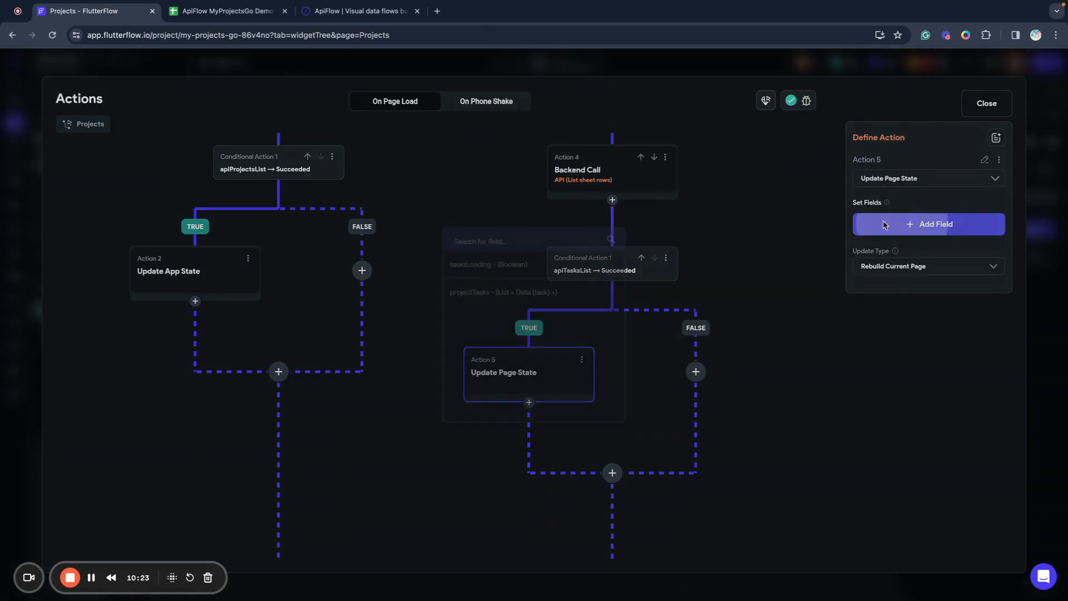
{"action": "left_click", "coordinate": [509, 293]}
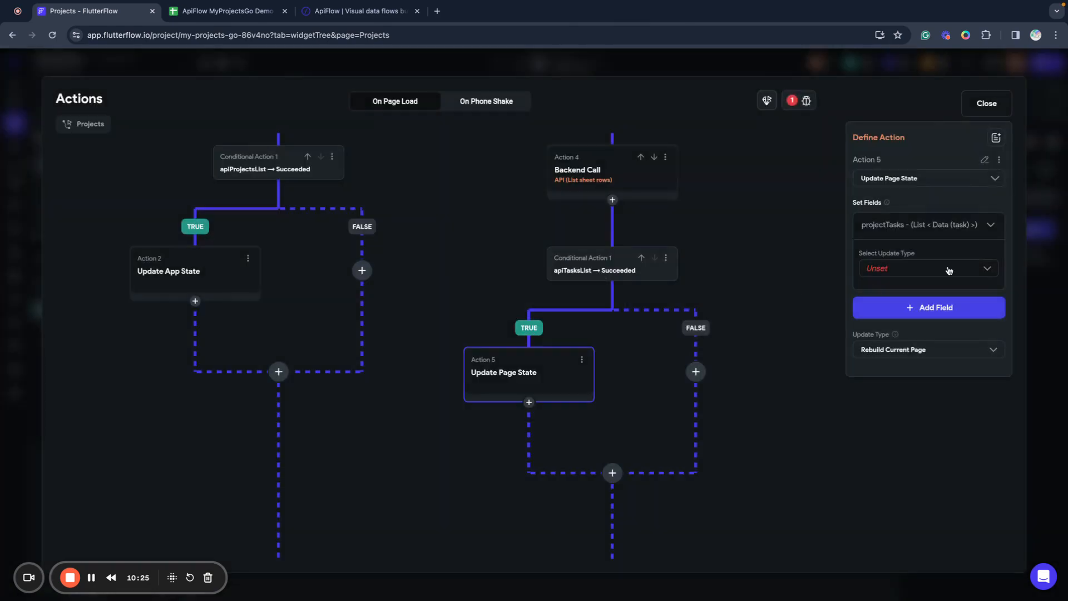
{"action": "left_click", "coordinate": [902, 272]}
{"action": "left_click", "coordinate": [888, 277]}
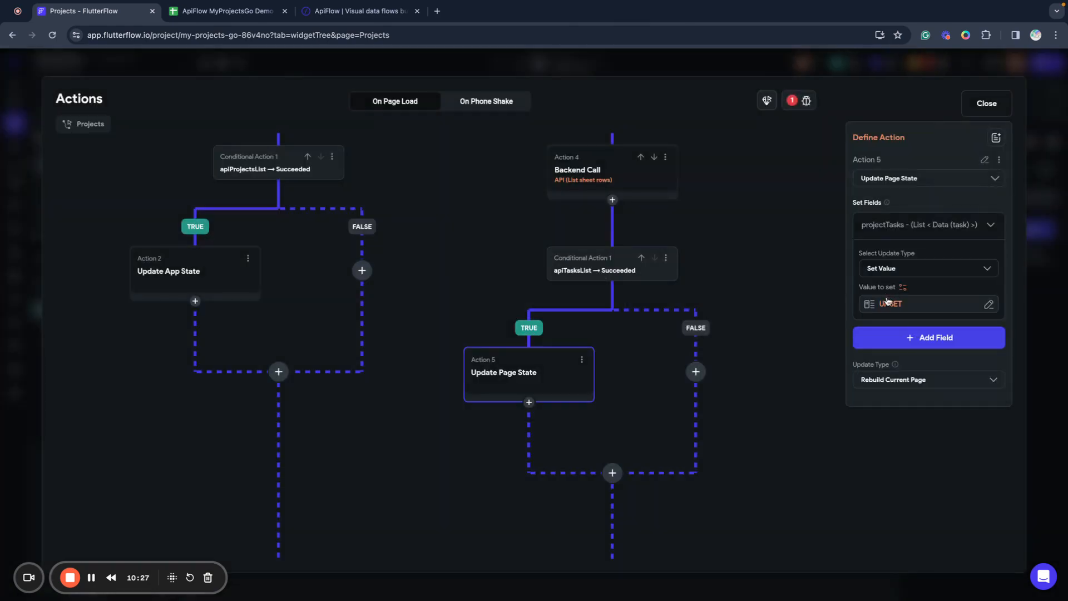
{"action": "left_click", "coordinate": [888, 301]}
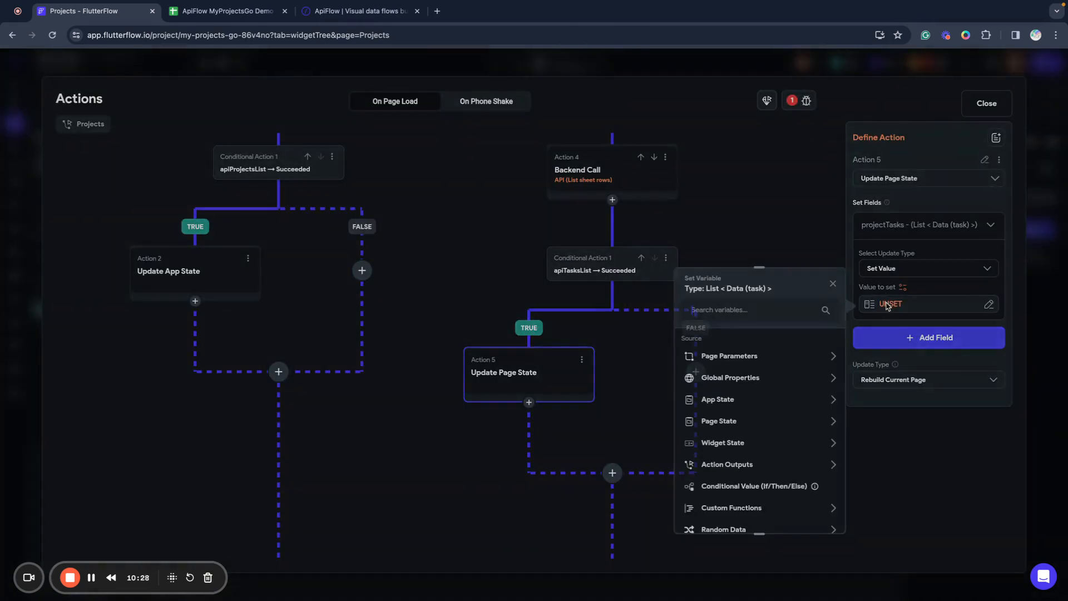
Source projectTasks from apiTasksList's JSON body read as a list of task data.
{"action": "left_click", "coordinate": [726, 464]}
{"action": "scroll", "coordinate": [775, 425], "scroll_direction": "down", "scroll_amount": 3}
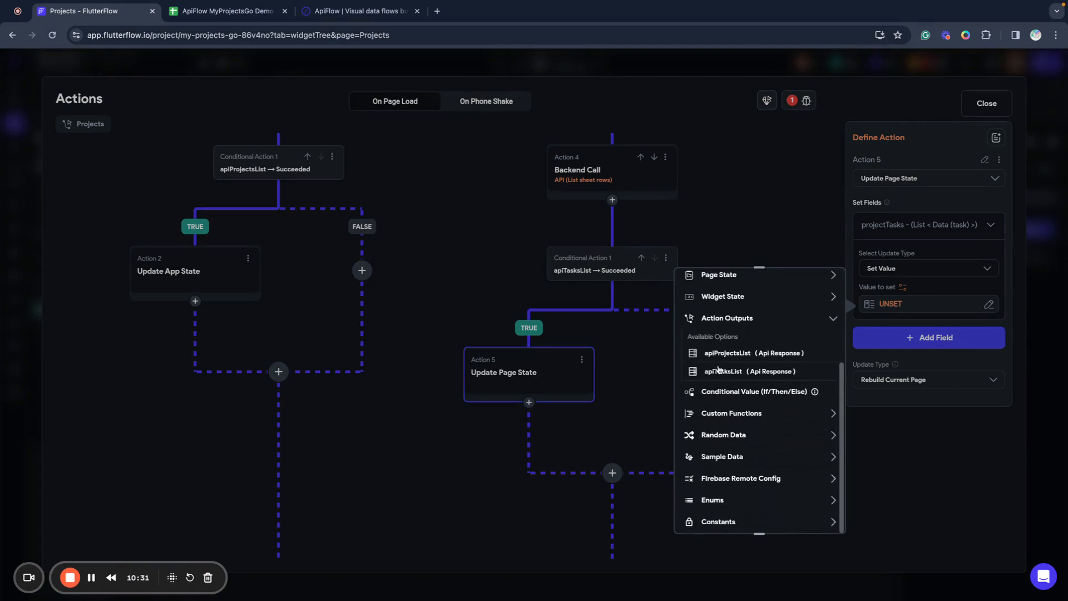
{"action": "left_click", "coordinate": [723, 371]}
{"action": "left_click", "coordinate": [729, 378]}
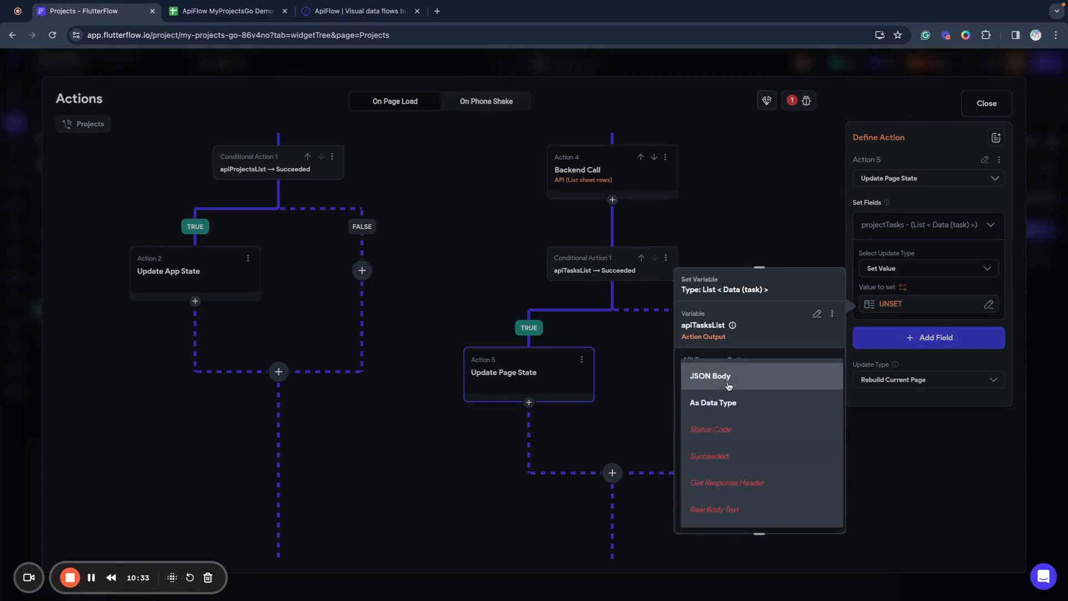
{"action": "left_click", "coordinate": [720, 378]}
{"action": "left_click", "coordinate": [724, 409]}
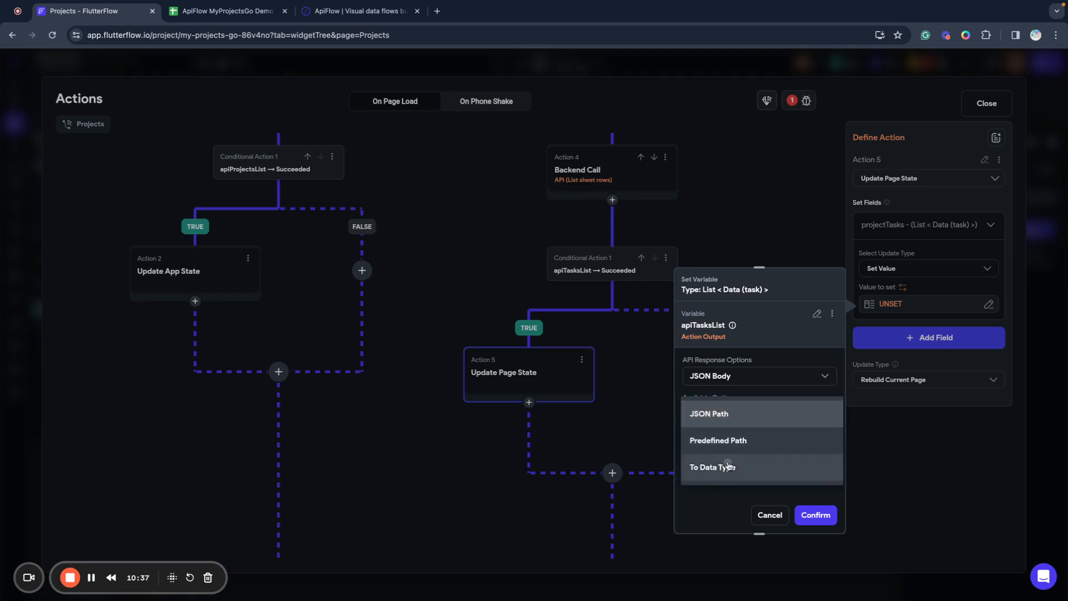
{"action": "left_click", "coordinate": [727, 466]}
{"action": "left_click", "coordinate": [694, 453]}
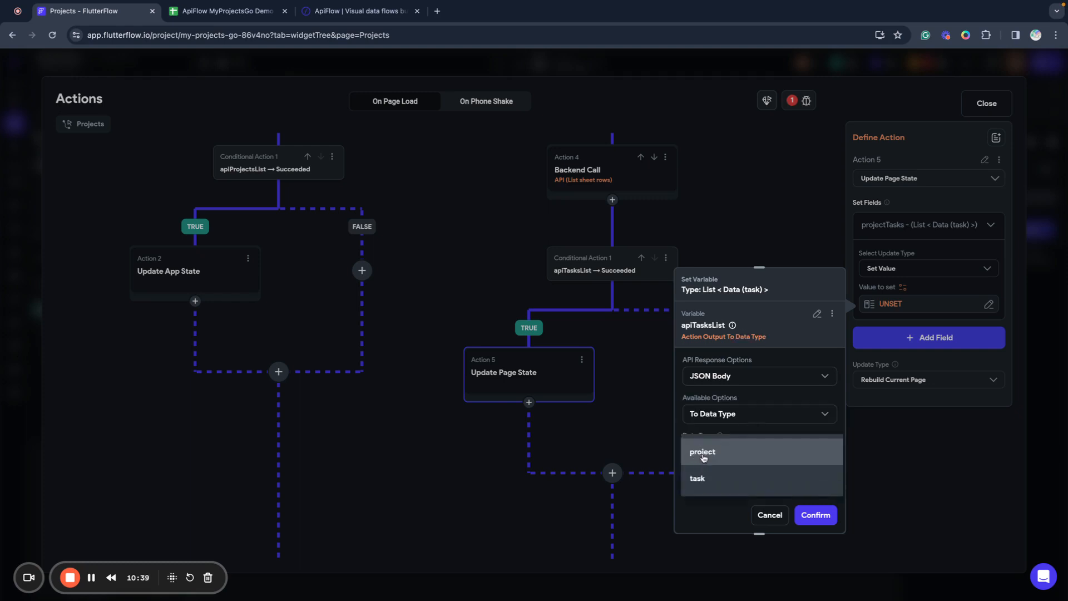
{"action": "left_click", "coordinate": [709, 479]}
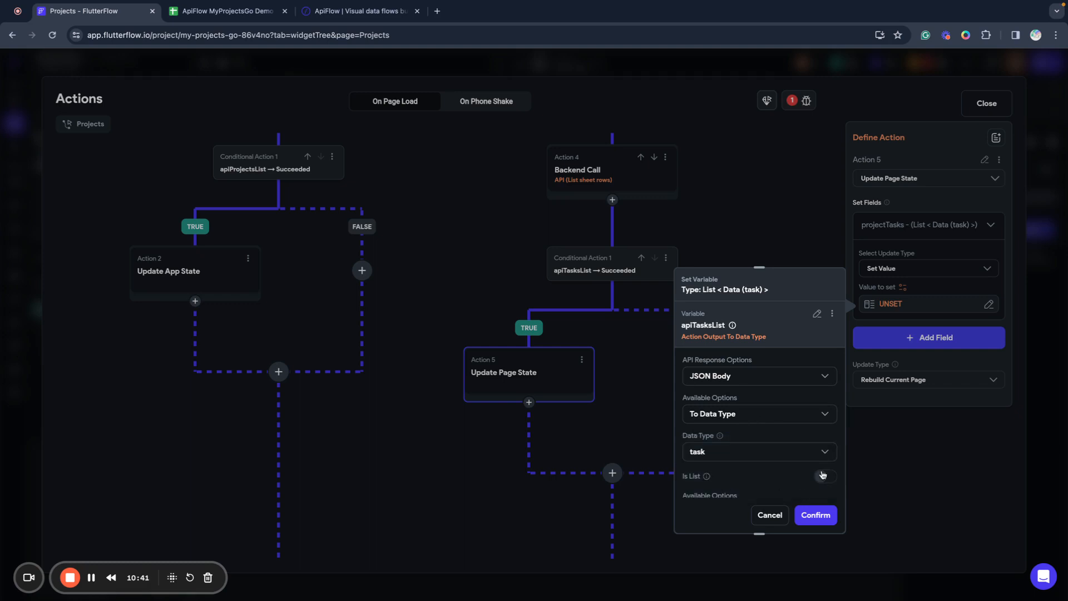
{"action": "left_click", "coordinate": [825, 476]}
{"action": "scroll", "coordinate": [782, 461], "scroll_direction": "down", "scroll_amount": 1}
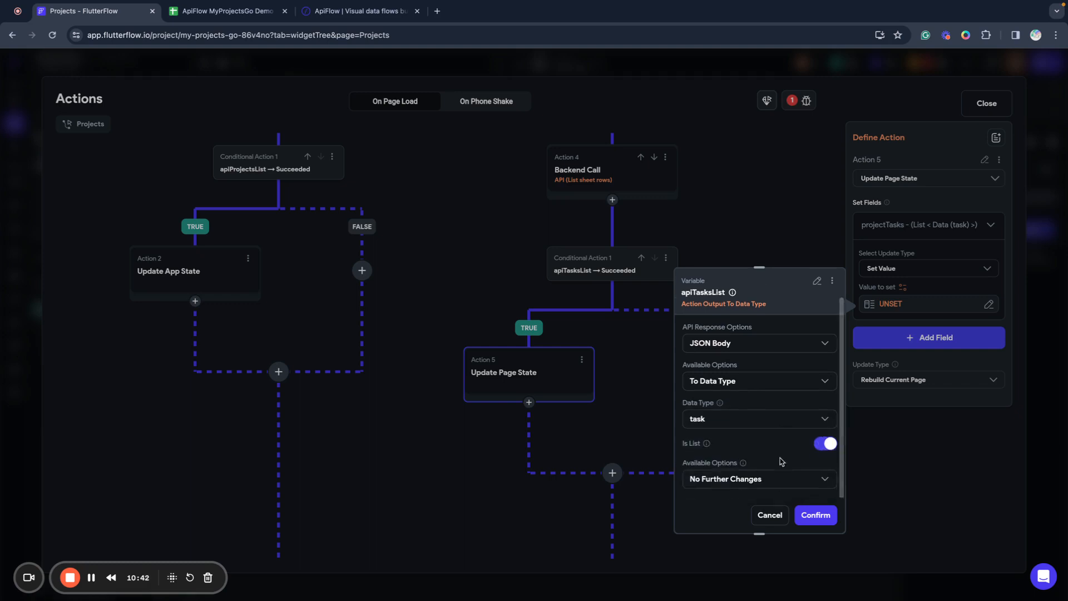
{"action": "left_click", "coordinate": [822, 510]}
{"action": "scroll", "coordinate": [575, 424], "scroll_direction": "up", "scroll_amount": 1}
{"action": "scroll", "coordinate": [574, 423], "scroll_direction": "right", "scroll_amount": 1}
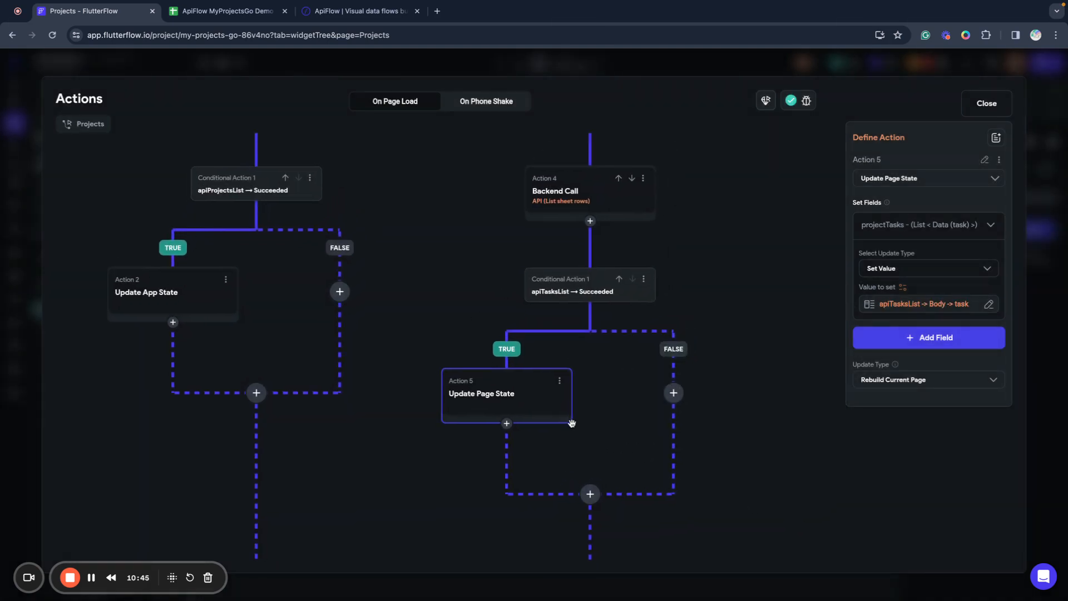
Add tasksLoading as a second field, set to False.
{"action": "left_click", "coordinate": [906, 339]}
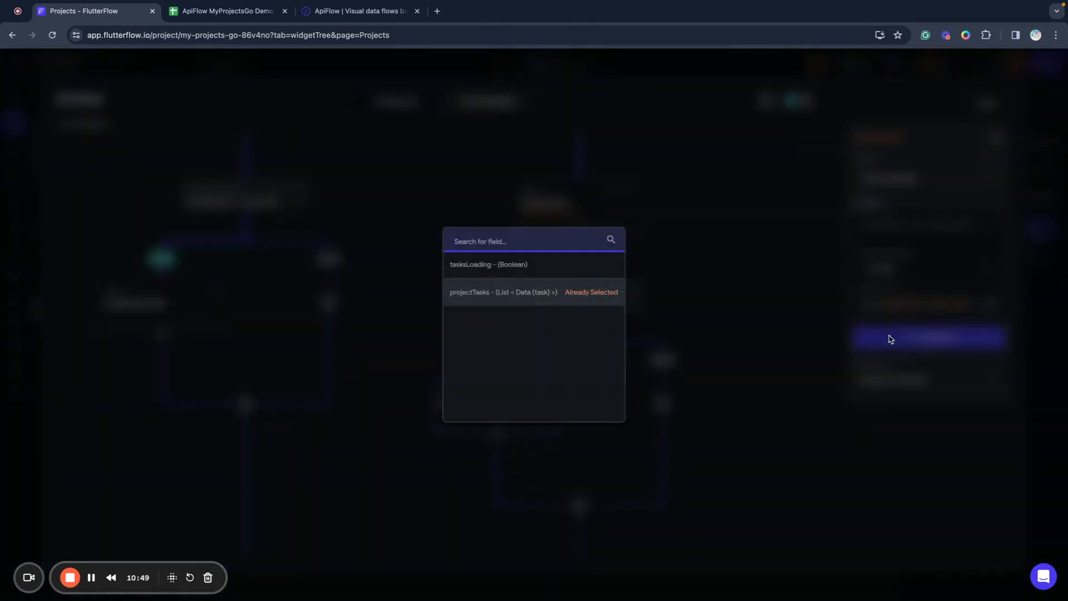
{"action": "left_click", "coordinate": [469, 265]}
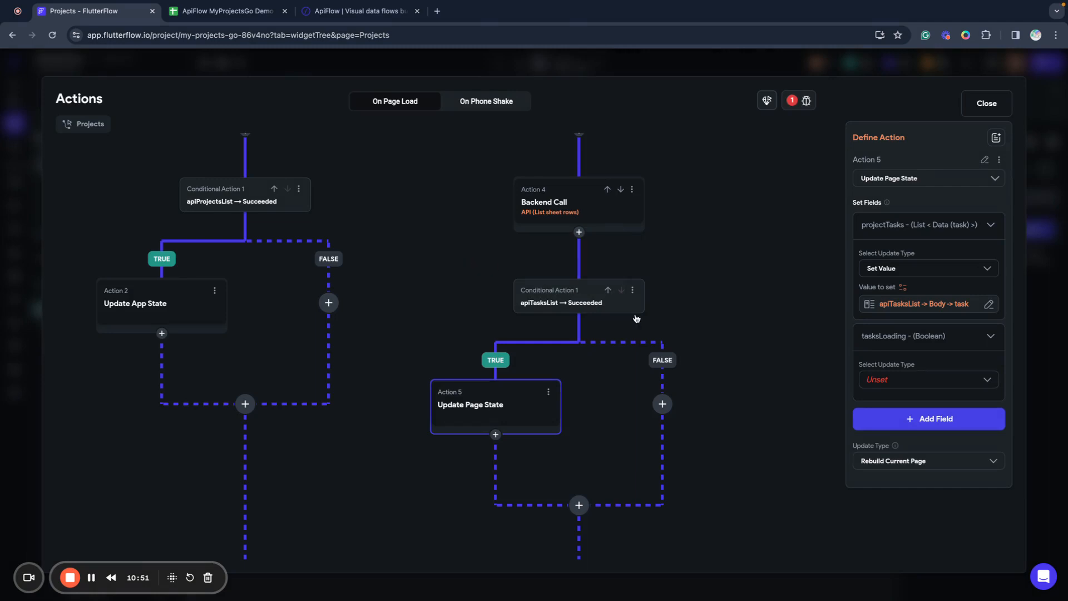
{"action": "left_click", "coordinate": [895, 383]}
{"action": "left_click", "coordinate": [894, 380]}
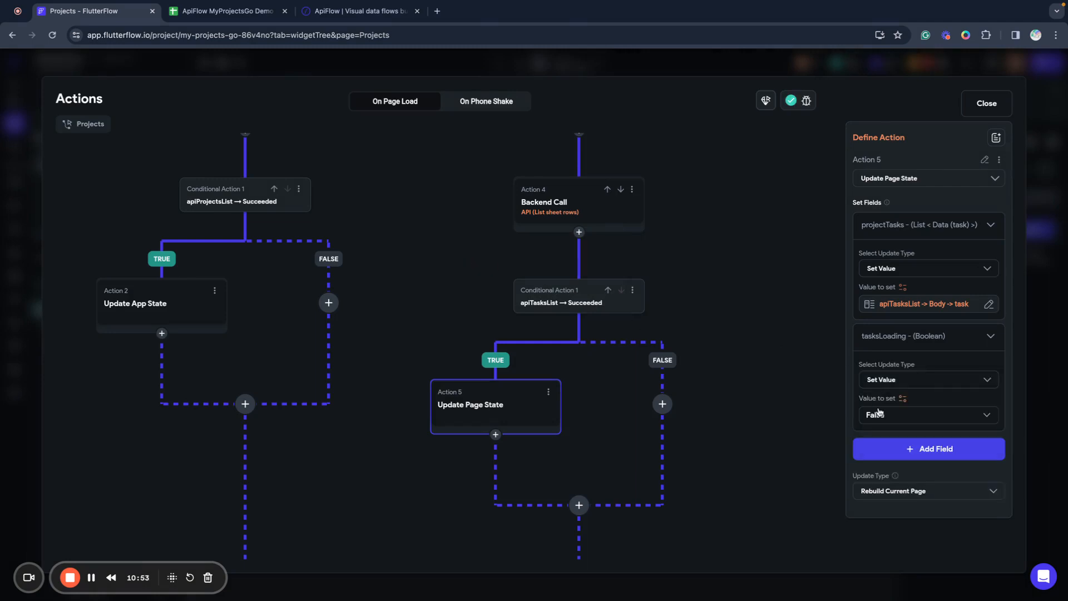
{"action": "left_click", "coordinate": [878, 413]}
{"action": "left_click", "coordinate": [879, 415]}
{"action": "left_click", "coordinate": [745, 429]}
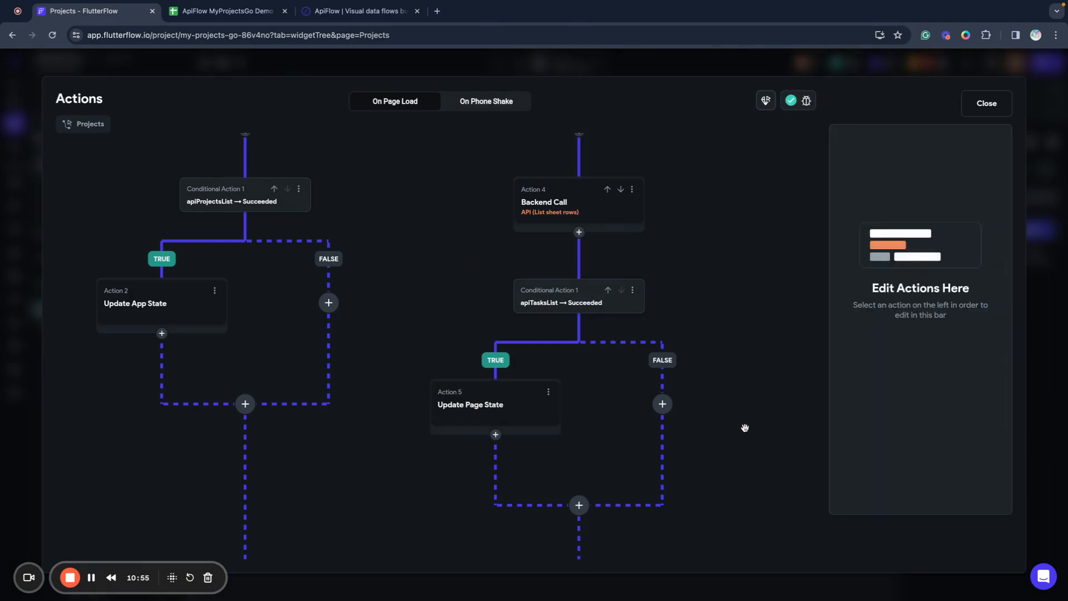
{"action": "scroll", "coordinate": [531, 352], "scroll_direction": "up", "scroll_amount": 1}
{"action": "scroll", "coordinate": [530, 352], "scroll_direction": "up", "scroll_amount": 3}
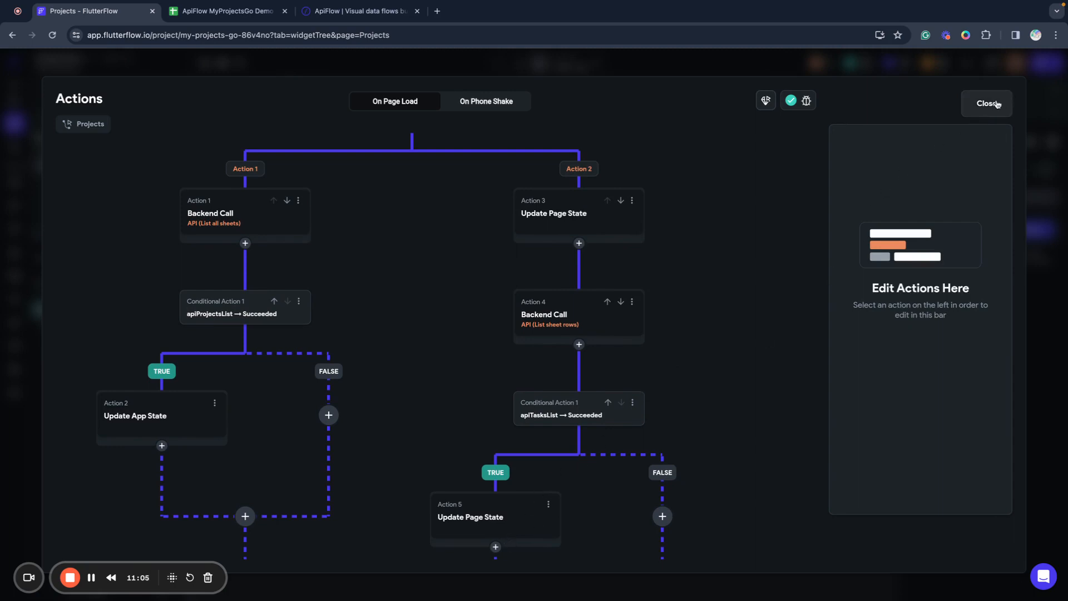
Close the page-load actions, then open the currentProject dropdown's On Selected action flow.
{"action": "scroll", "coordinate": [713, 284], "scroll_direction": "up", "scroll_amount": 5}
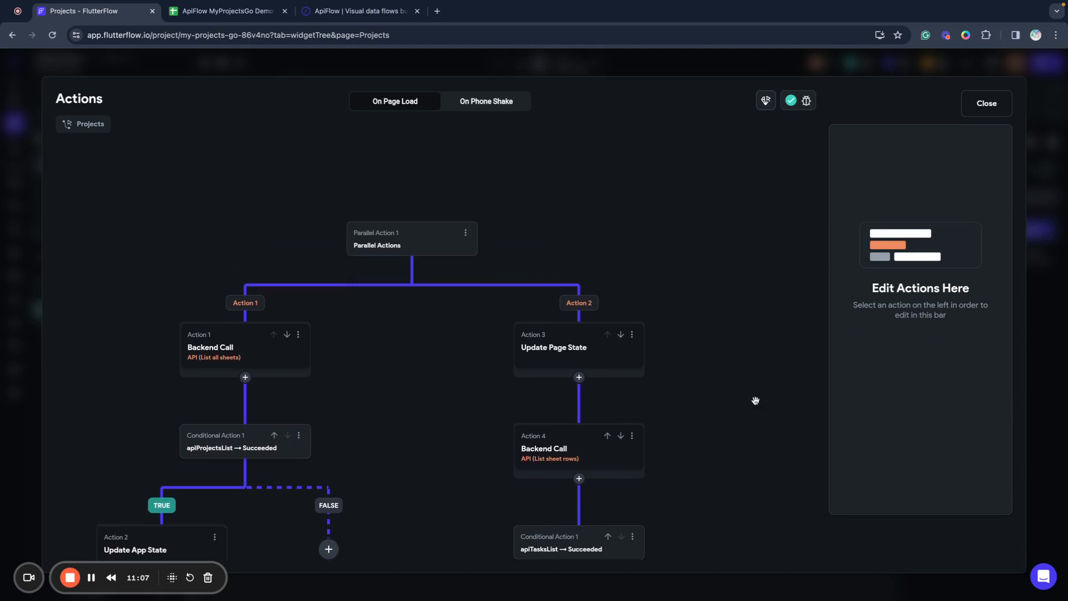
{"action": "scroll", "coordinate": [678, 470], "scroll_direction": "down", "scroll_amount": 5}
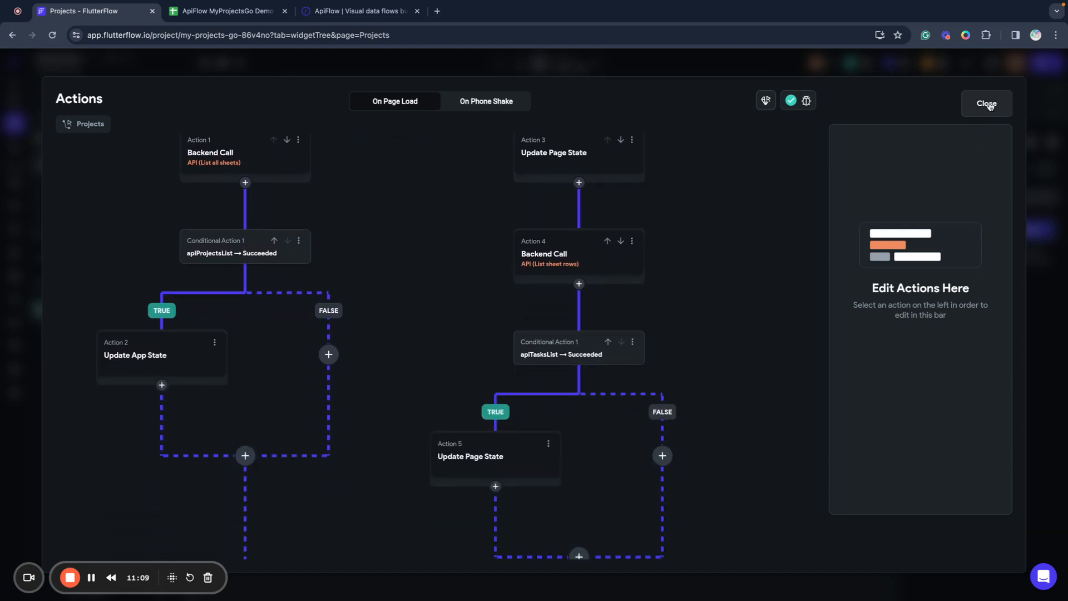
{"action": "left_click", "coordinate": [986, 103]}
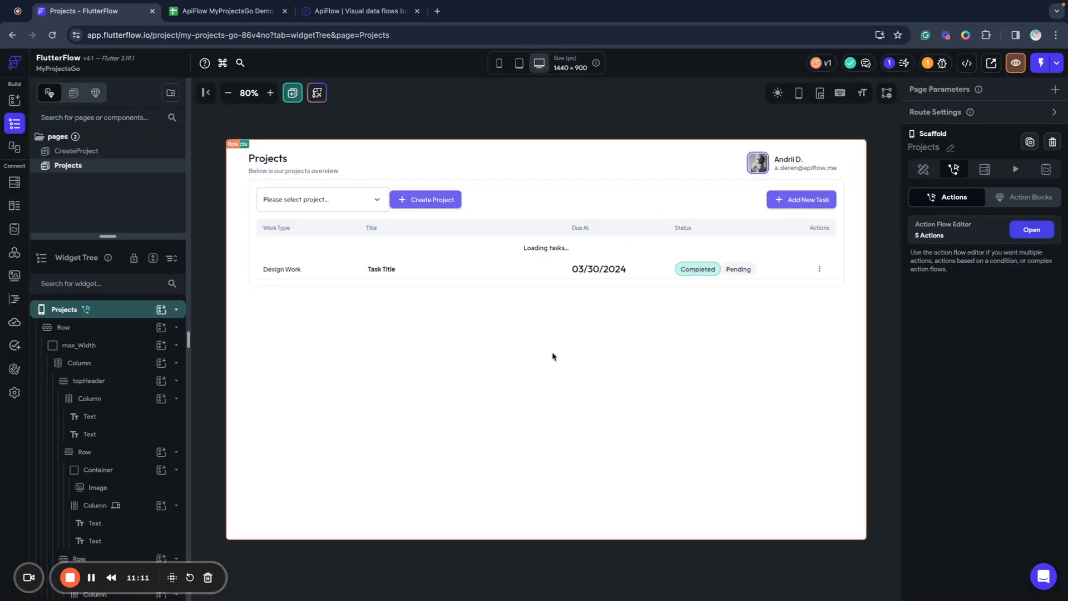
{"action": "left_click", "coordinate": [328, 200]}
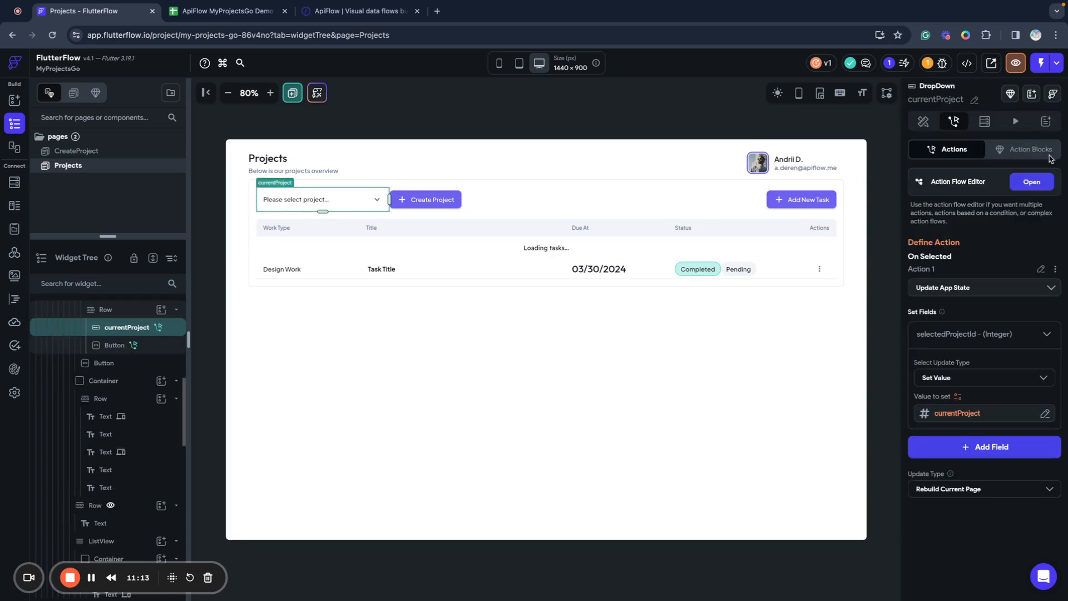
{"action": "left_click", "coordinate": [1025, 184]}
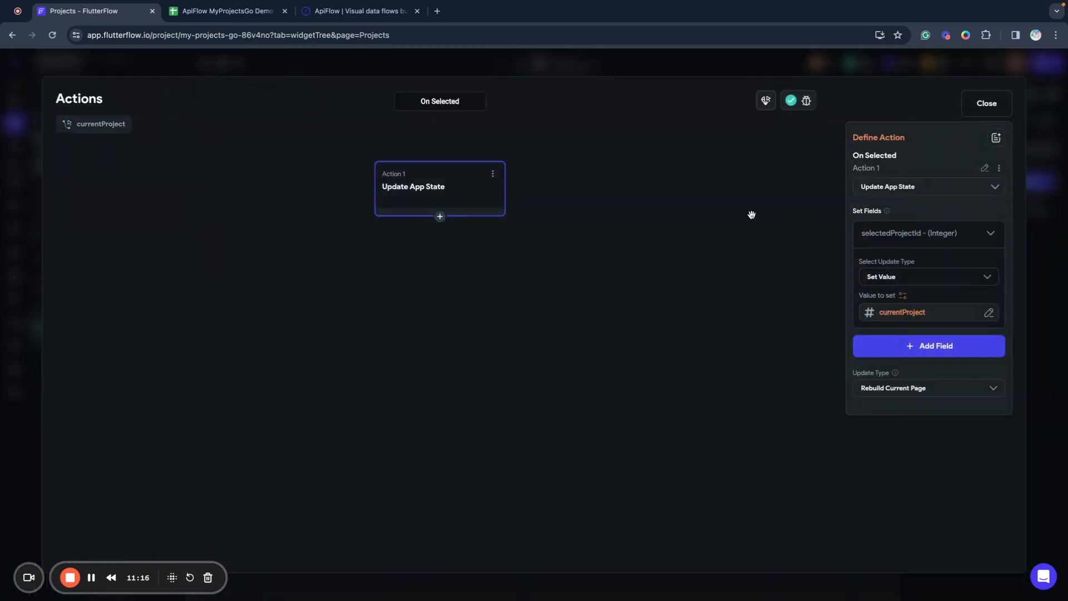
Add an API Call action using the ApiFlow group's List sheet rows call after the app state update.
{"action": "left_click", "coordinate": [439, 217]}
{"action": "left_click", "coordinate": [440, 240]}
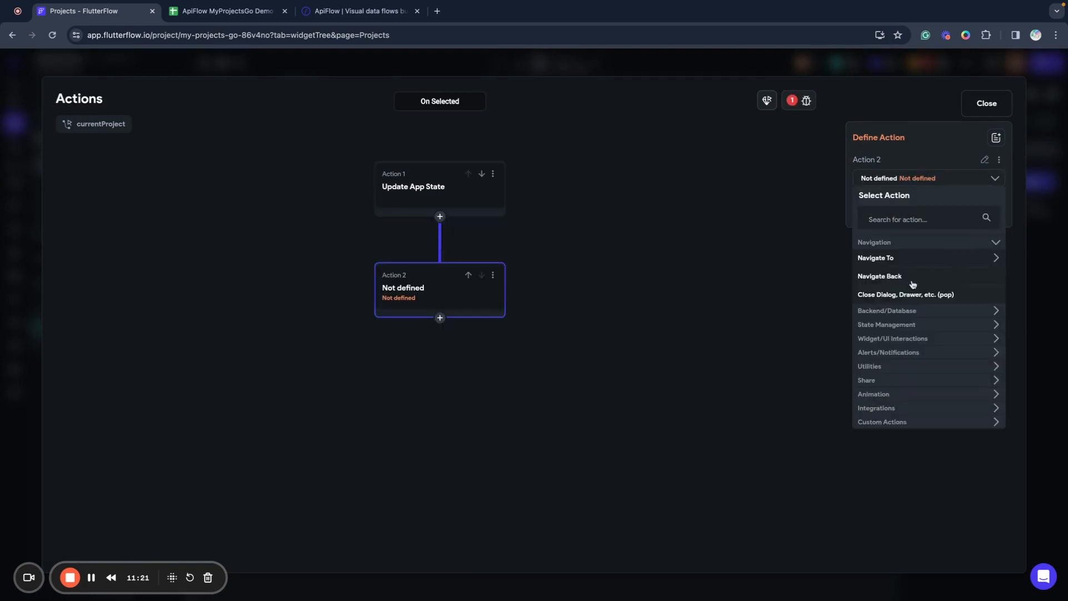
{"action": "left_click", "coordinate": [901, 310]}
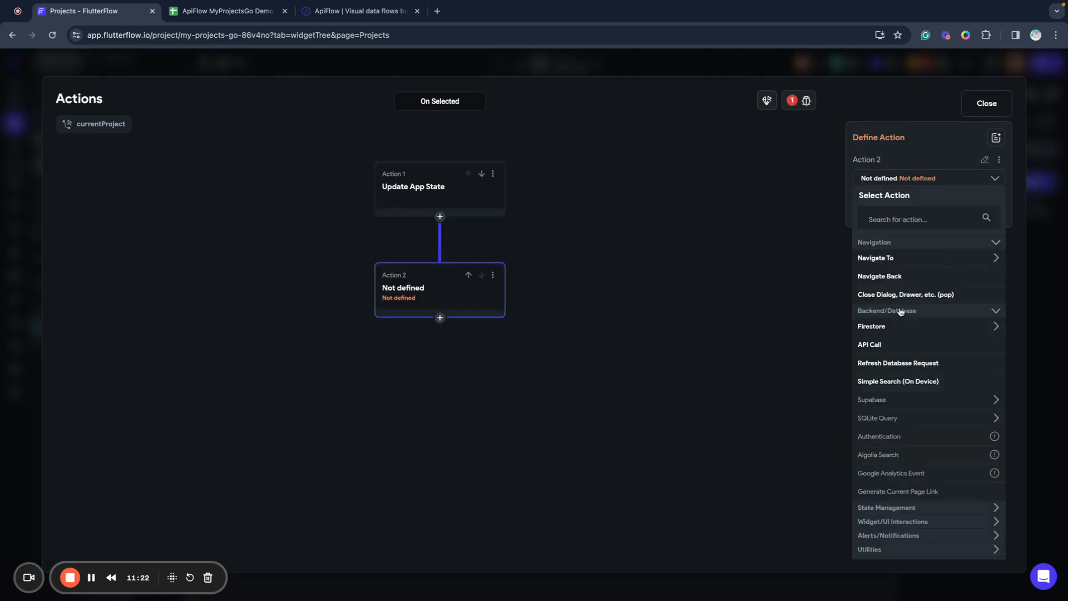
{"action": "left_click", "coordinate": [886, 345]}
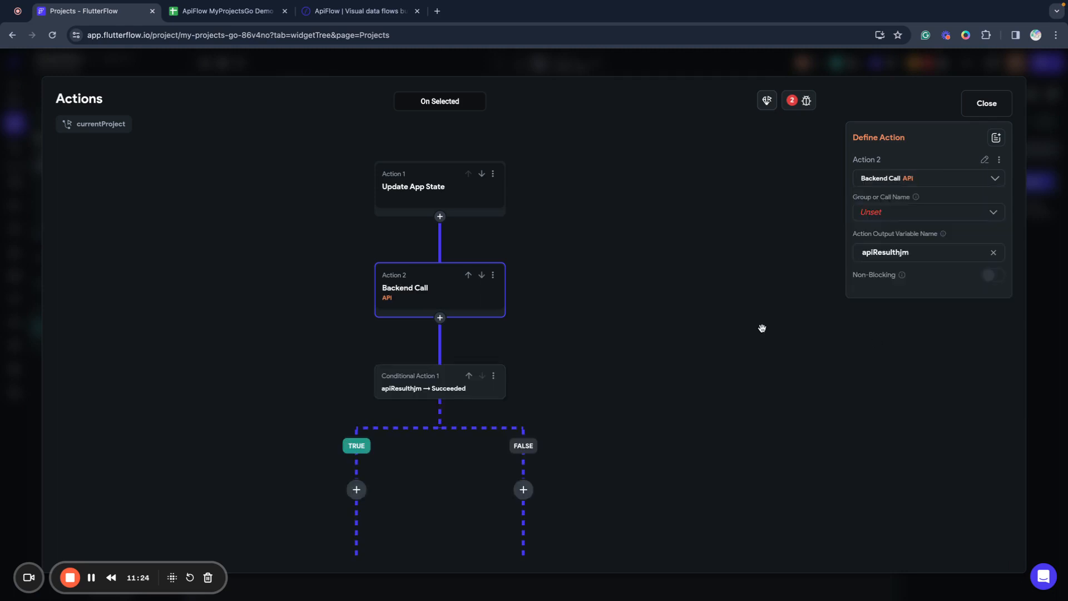
{"action": "left_click", "coordinate": [878, 216]}
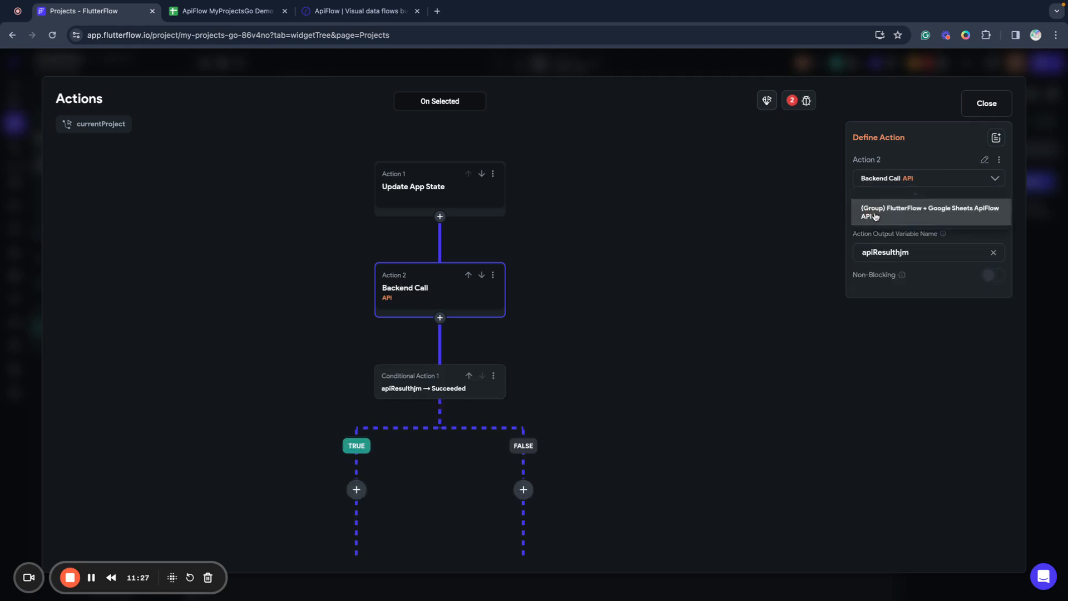
{"action": "left_click", "coordinate": [875, 216]}
{"action": "left_click", "coordinate": [874, 249]}
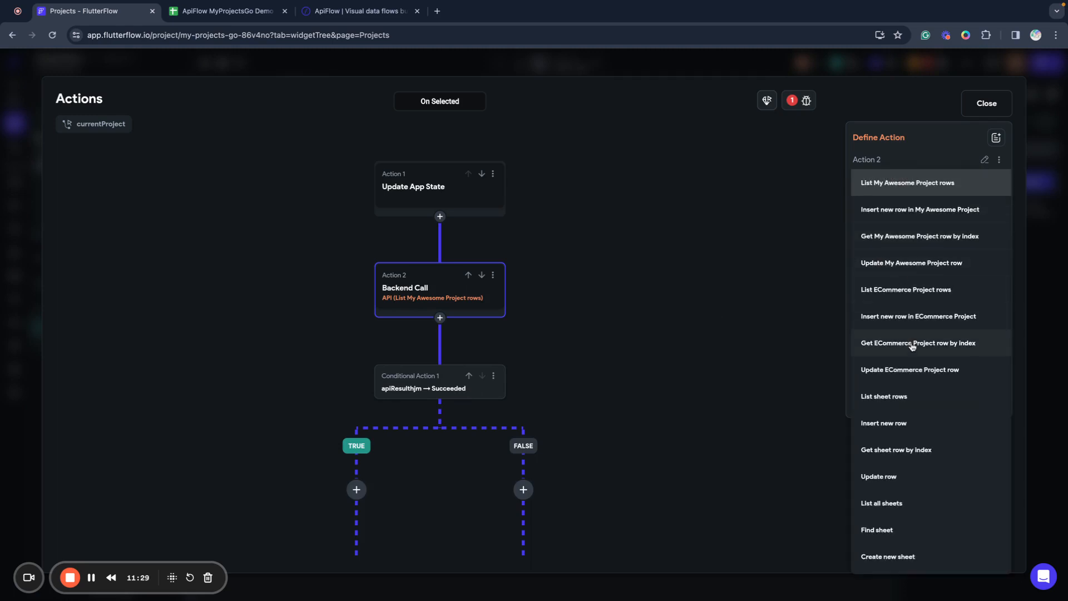
{"action": "left_click", "coordinate": [877, 397]}
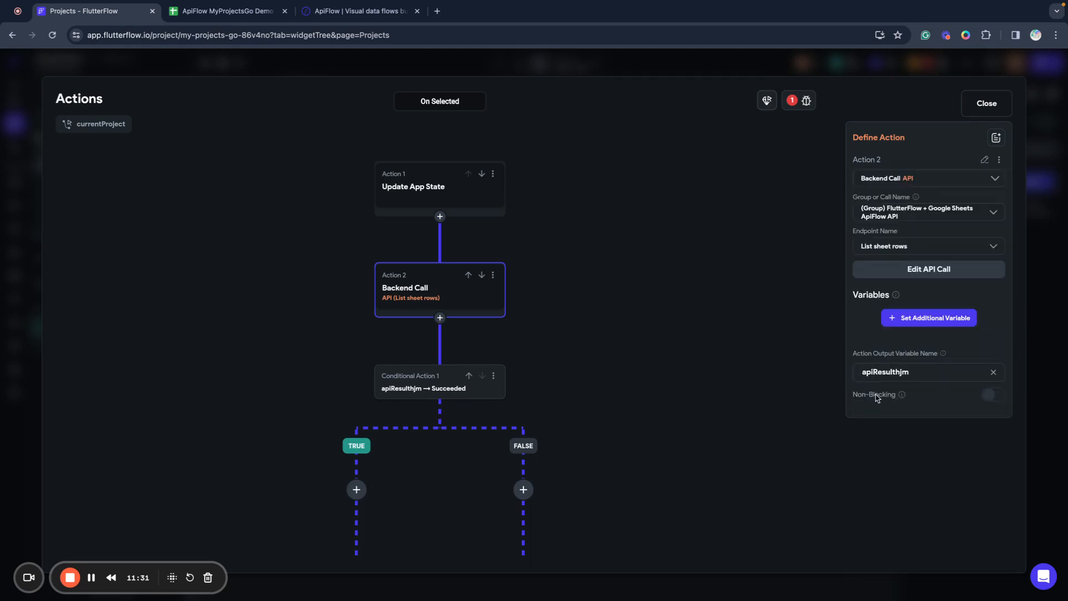
Pass App State selectedProjectId as the call's sheet variable.
{"action": "left_click", "coordinate": [919, 321]}
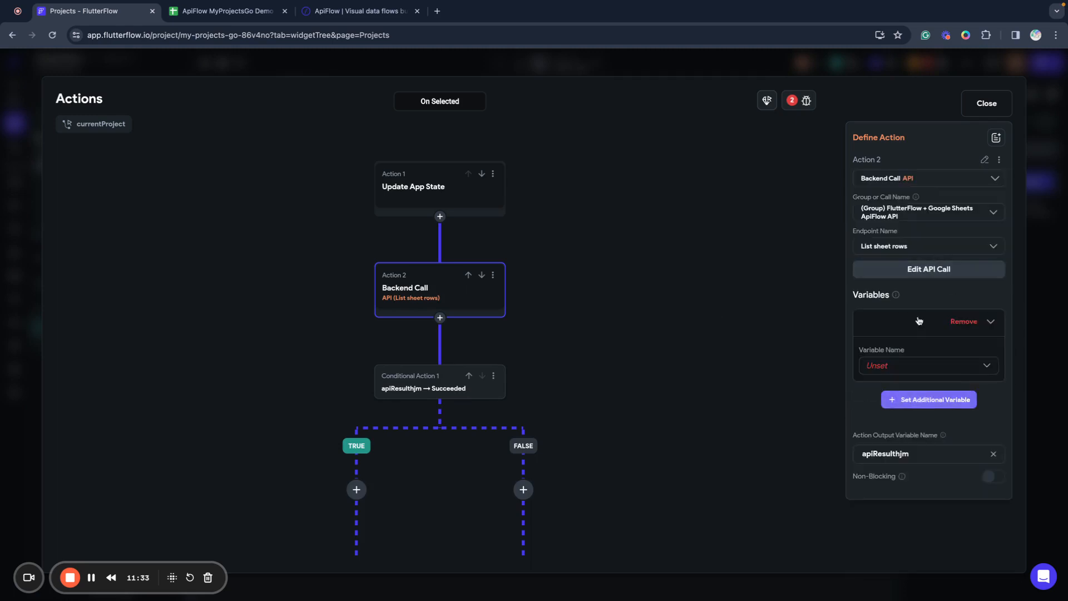
{"action": "left_click", "coordinate": [898, 370]}
{"action": "left_click", "coordinate": [896, 367]}
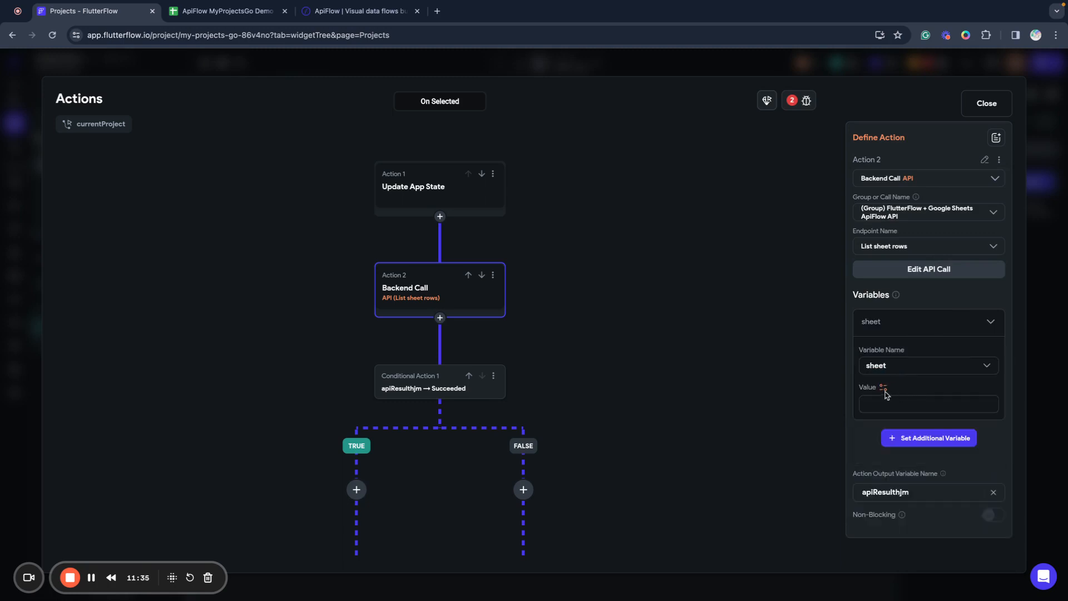
{"action": "left_click", "coordinate": [884, 388]}
{"action": "left_click", "coordinate": [721, 461]}
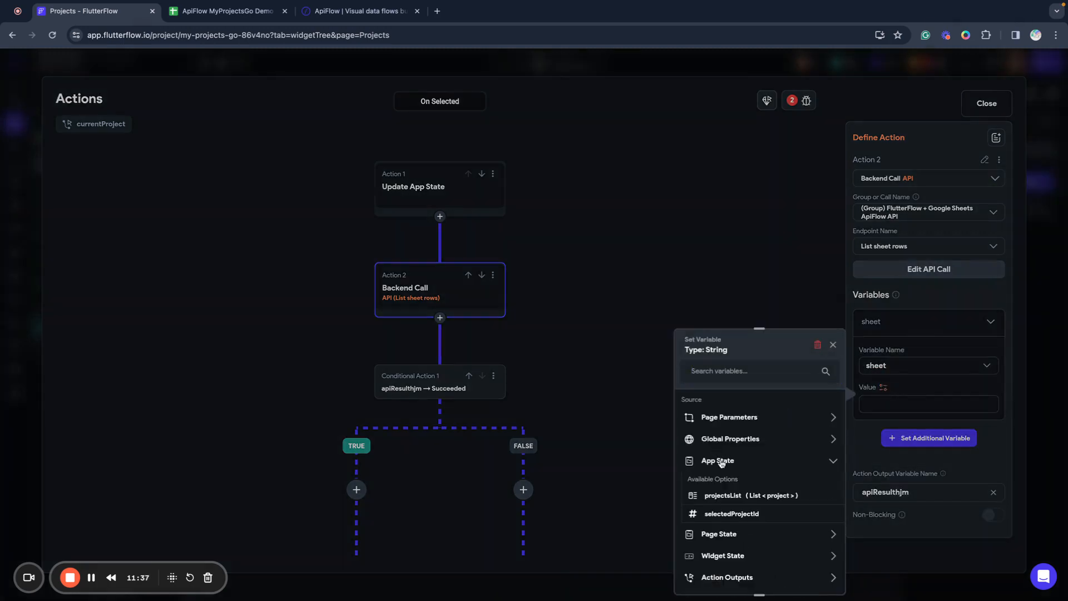
{"action": "left_click", "coordinate": [725, 513]}
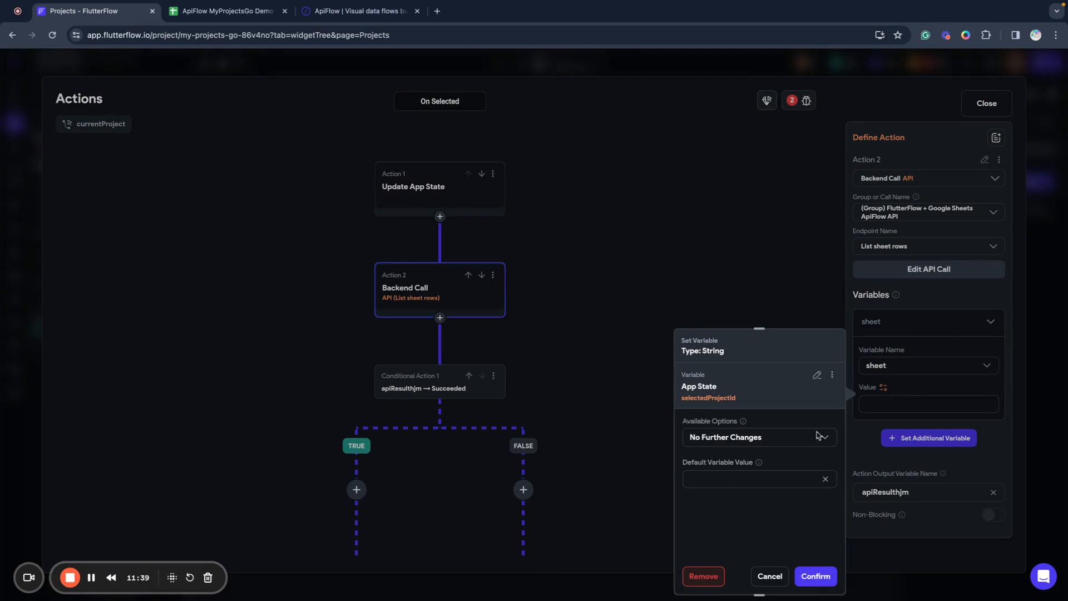
{"action": "left_click", "coordinate": [816, 576]}
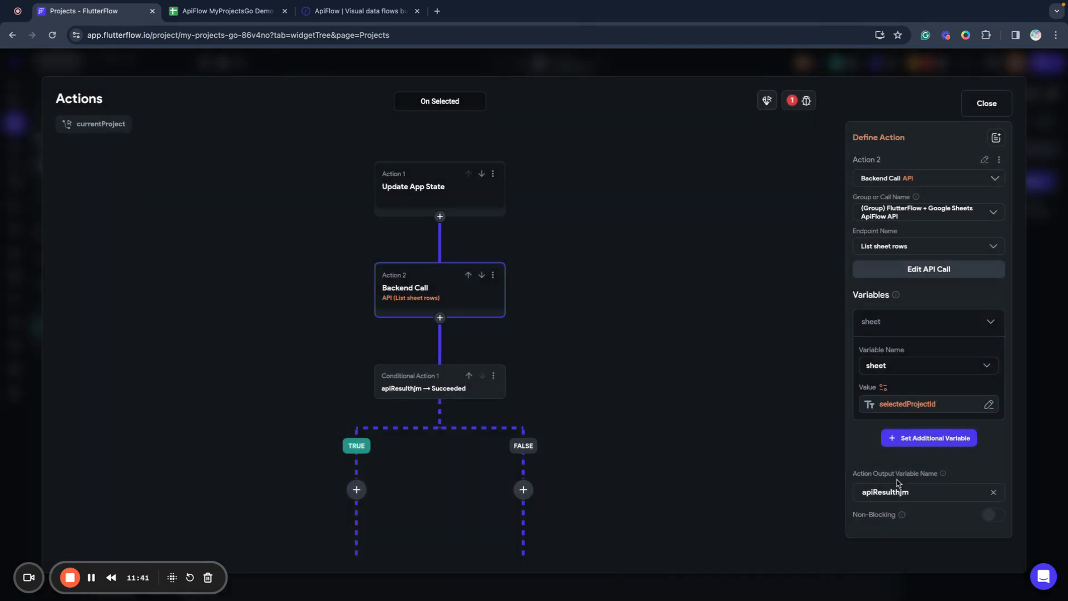
{"action": "left_click", "coordinate": [908, 404]}
{"action": "left_click", "coordinate": [728, 476]}
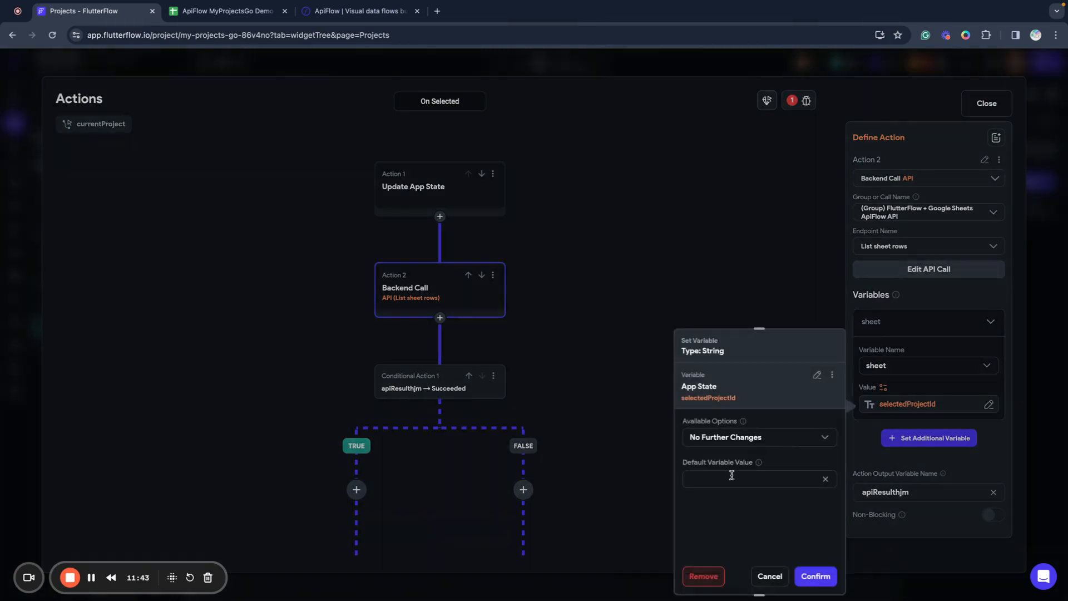
{"action": "left_click", "coordinate": [815, 576]}
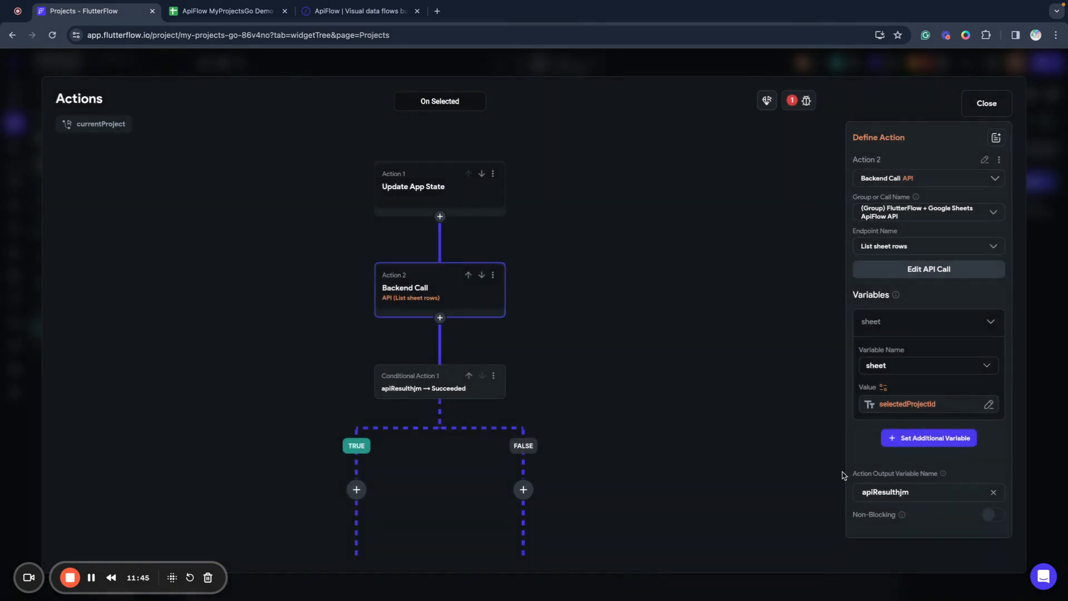
Rename the API call's output variable to apiProjectTasks.
{"action": "scroll", "coordinate": [539, 404], "scroll_direction": "down", "scroll_amount": 2}
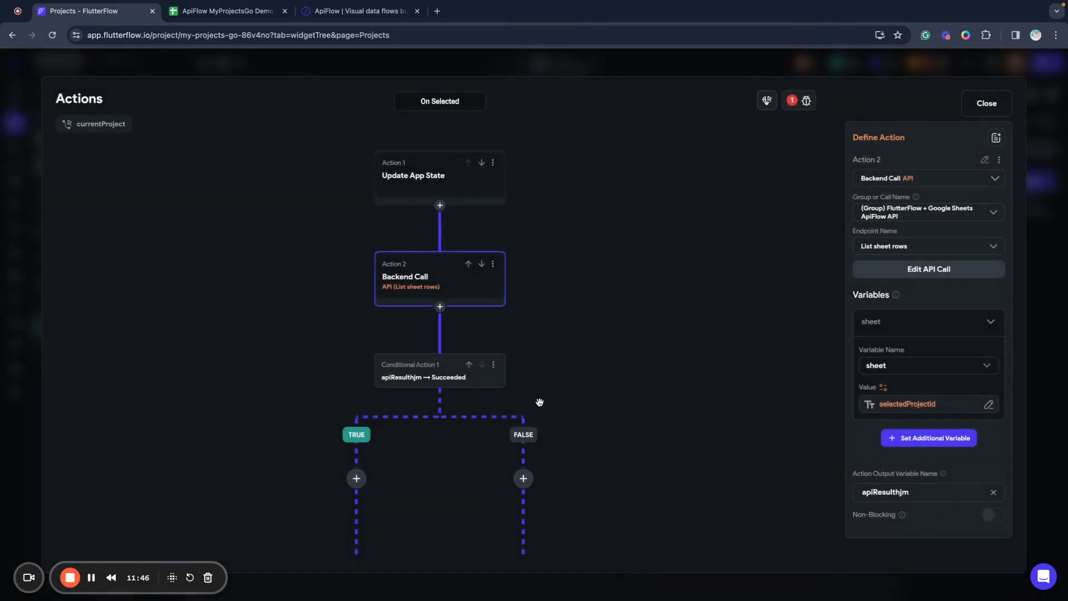
{"action": "double_click", "coordinate": [880, 492]}
{"action": "key", "text": "BackSpace"}
{"action": "type", "text": "api"}
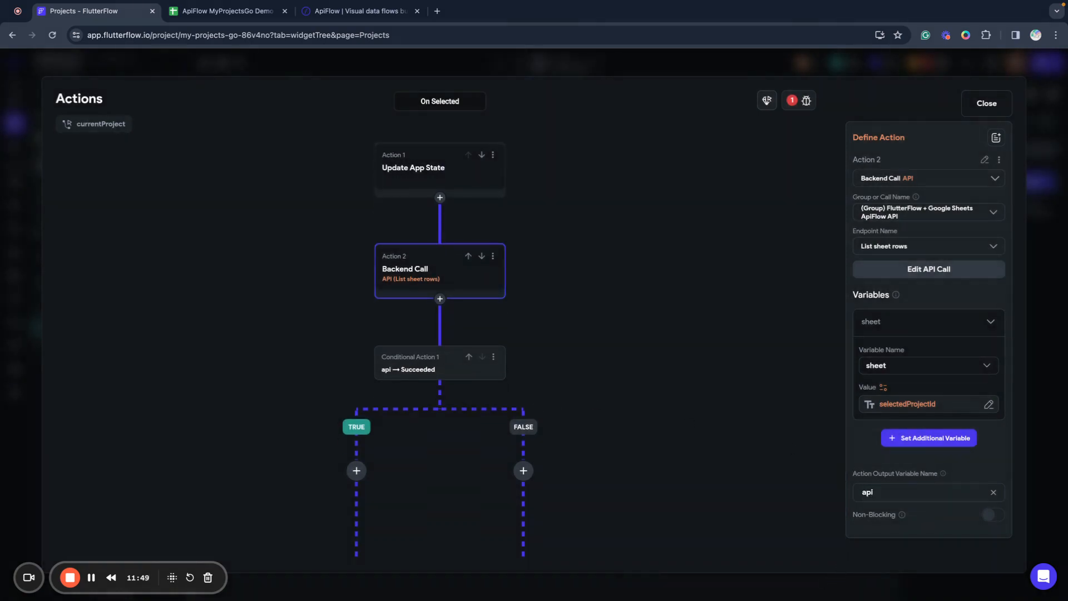
{"action": "type", "text": "TasksList"}
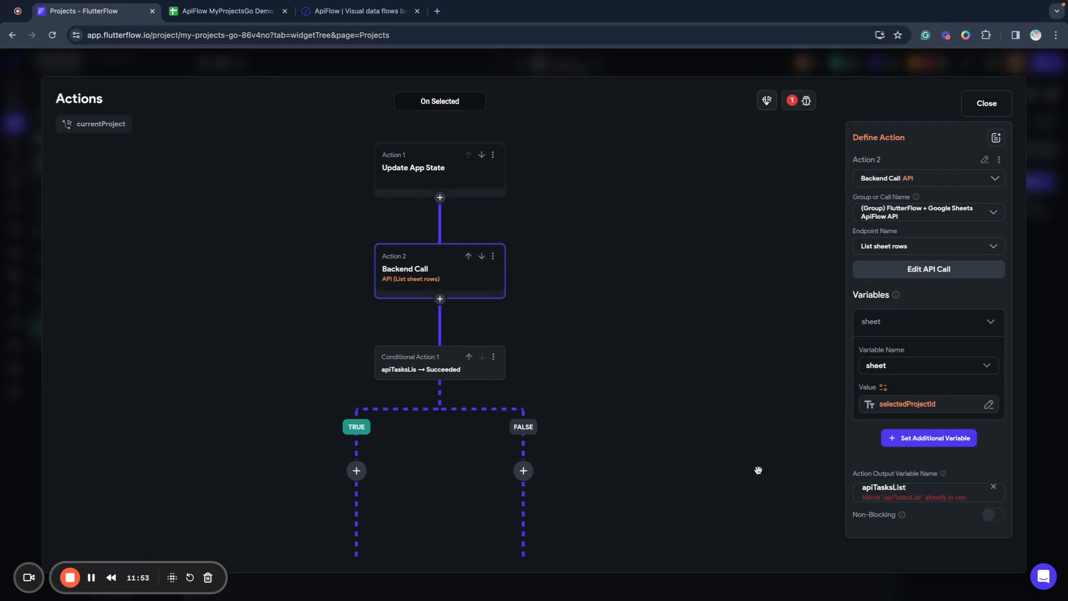
{"action": "key", "text": "BackSpace"}
{"action": "key", "text": "BackSpace"}
{"action": "key", "text": "BackSpace"}
{"action": "key", "text": "BackSpace"}
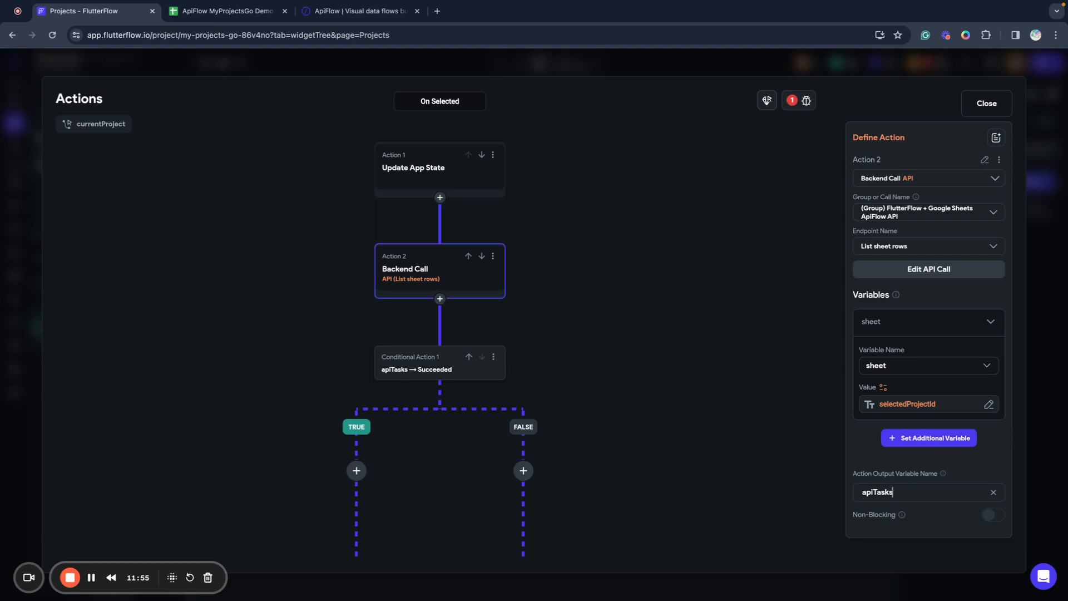
{"action": "key", "text": "BackSpace"}
{"action": "key", "text": "BackSpace"}
{"action": "key", "text": "BackSpace"}
{"action": "key", "text": "BackSpace"}
{"action": "key", "text": "BackSpace"}
{"action": "type", "text": "ProjectTasks"}
{"action": "left_click", "coordinate": [629, 458]}
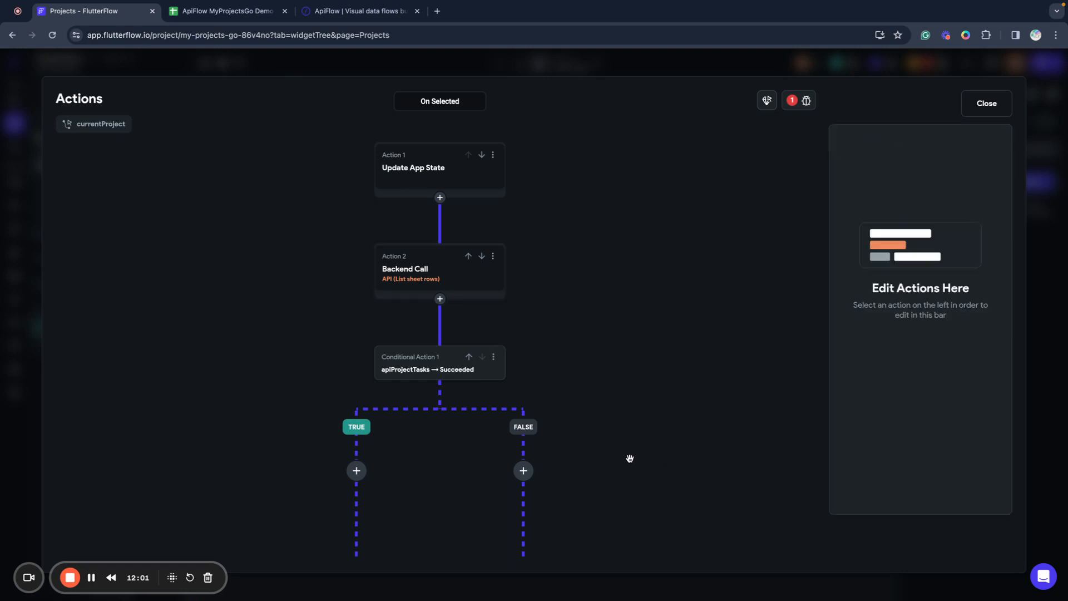
Add an Update Page State action on the success branch that sets projectTasks.
{"action": "left_click", "coordinate": [357, 471]}
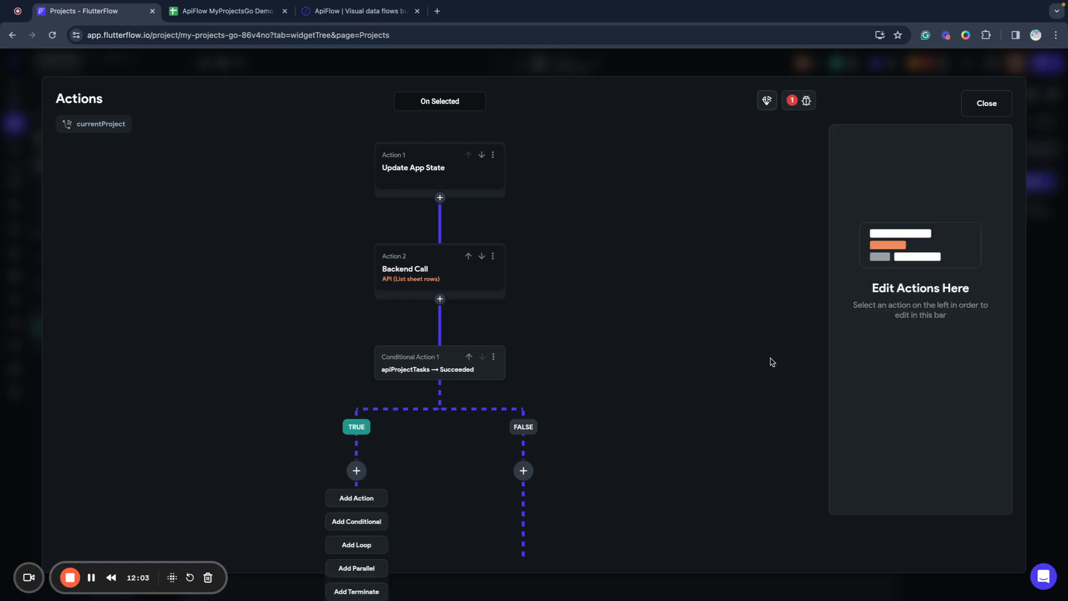
{"action": "left_click", "coordinate": [364, 496]}
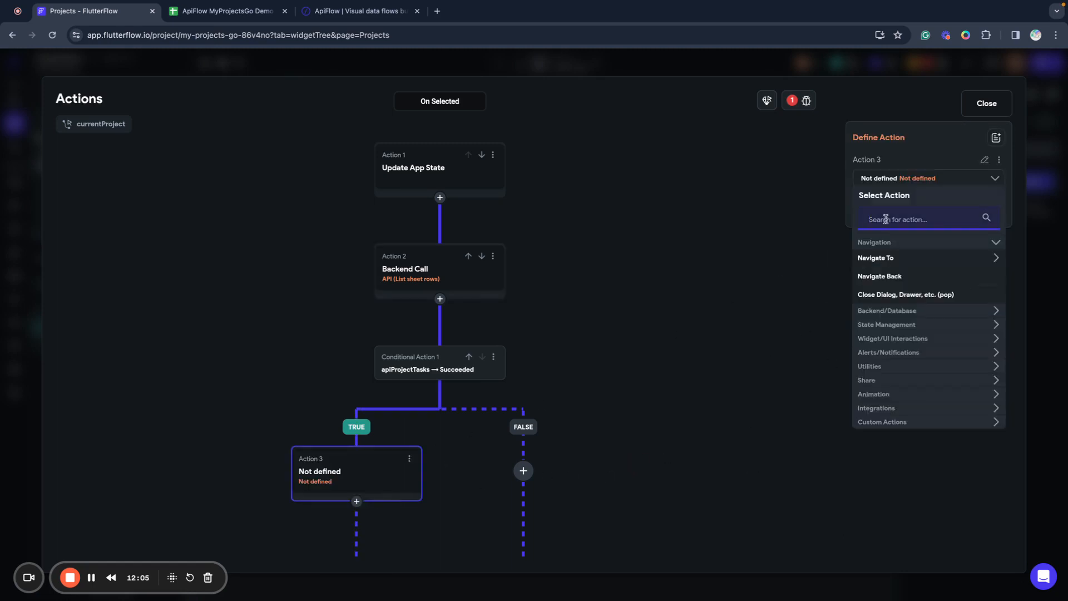
{"action": "left_click", "coordinate": [883, 325]}
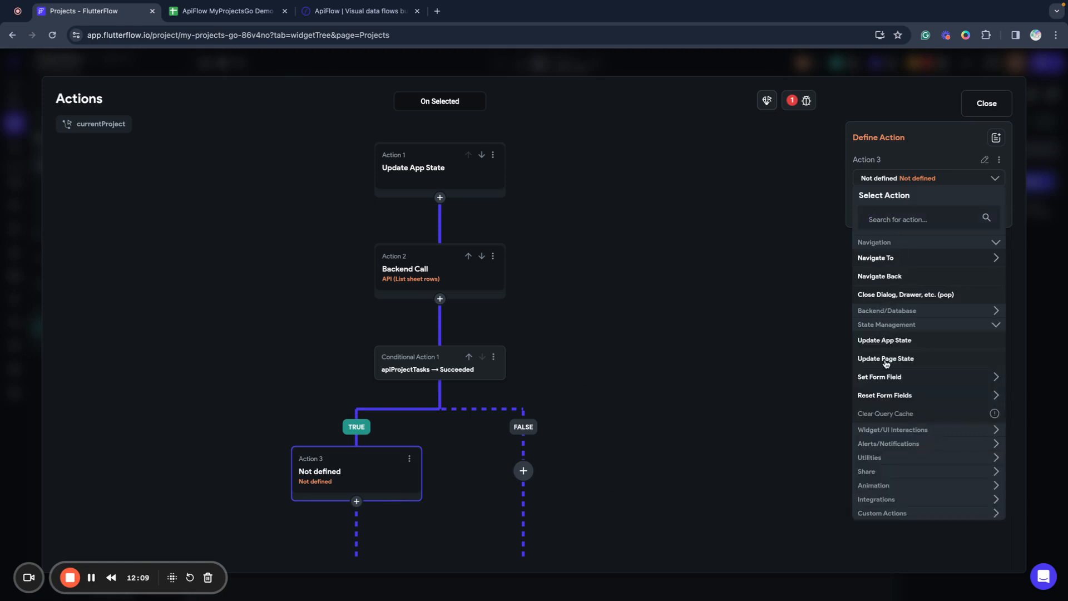
{"action": "left_click", "coordinate": [887, 359]}
{"action": "left_click", "coordinate": [886, 226]}
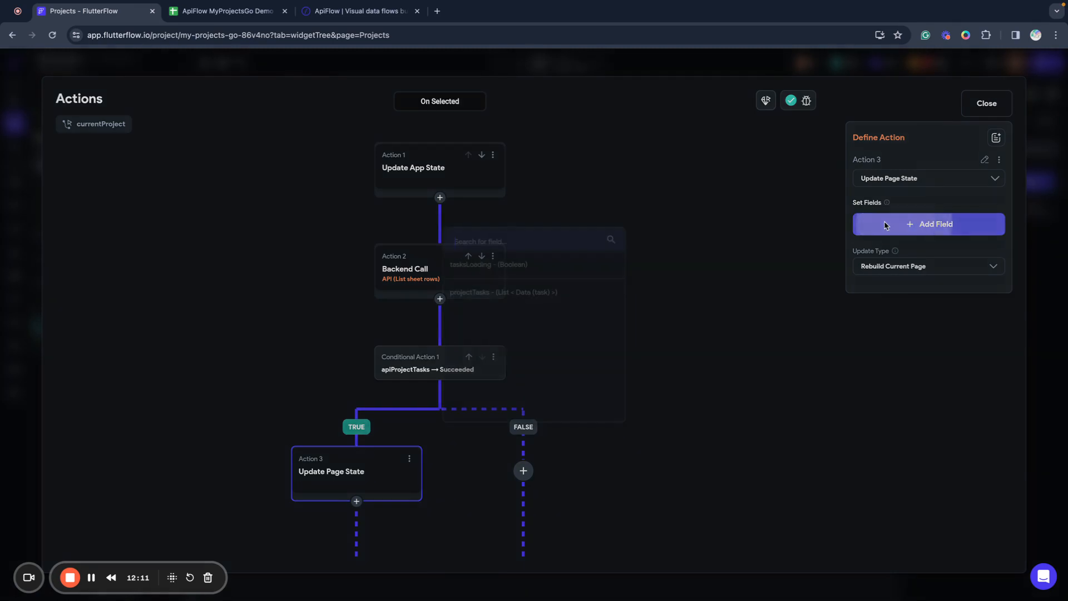
{"action": "left_click", "coordinate": [472, 295]}
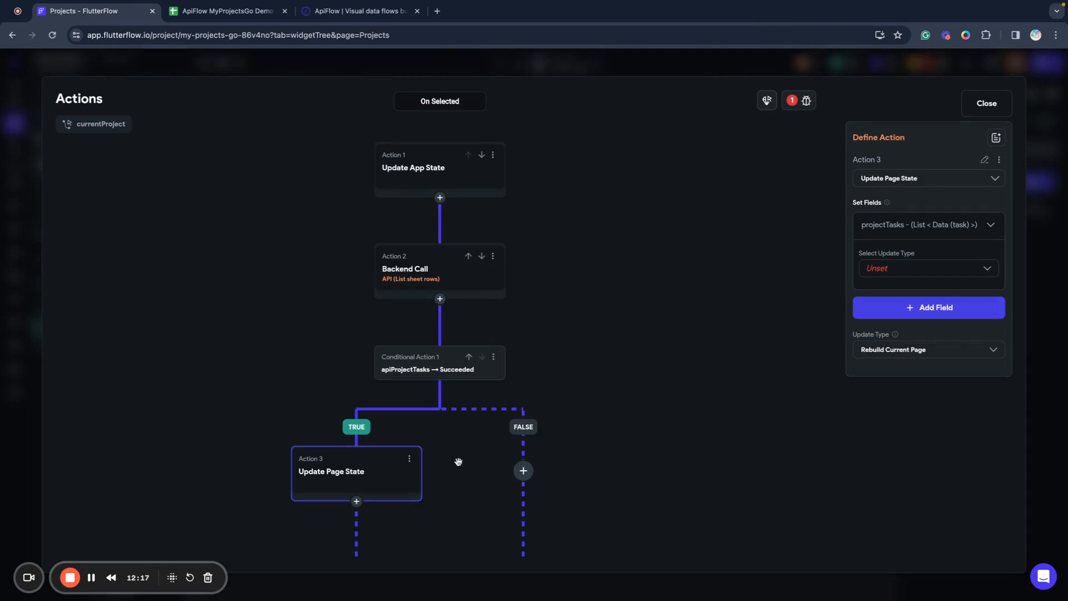
{"action": "left_click", "coordinate": [888, 271]}
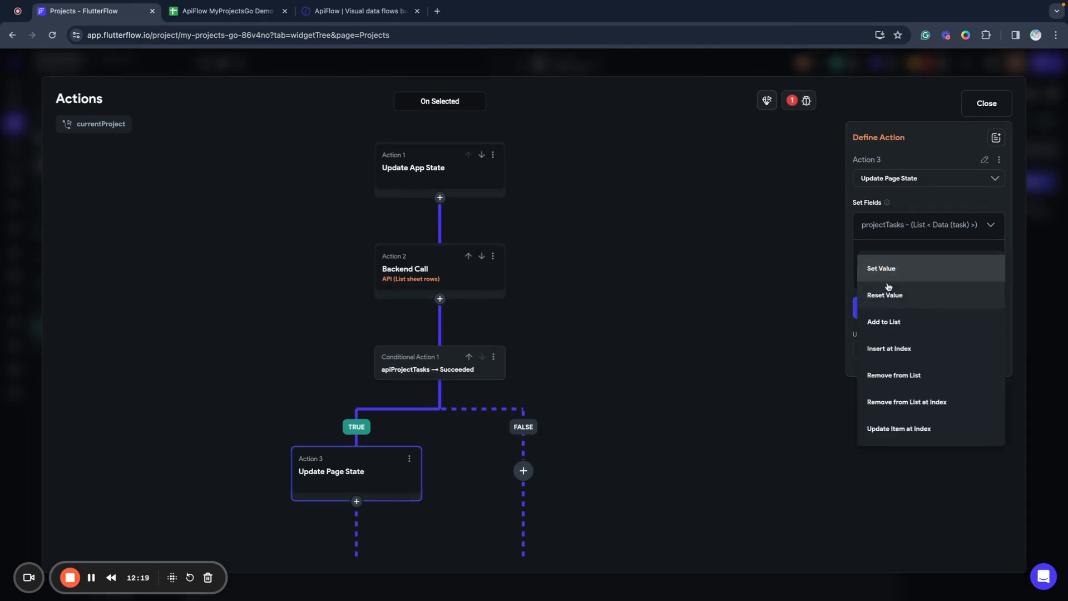
{"action": "left_click", "coordinate": [880, 275]}
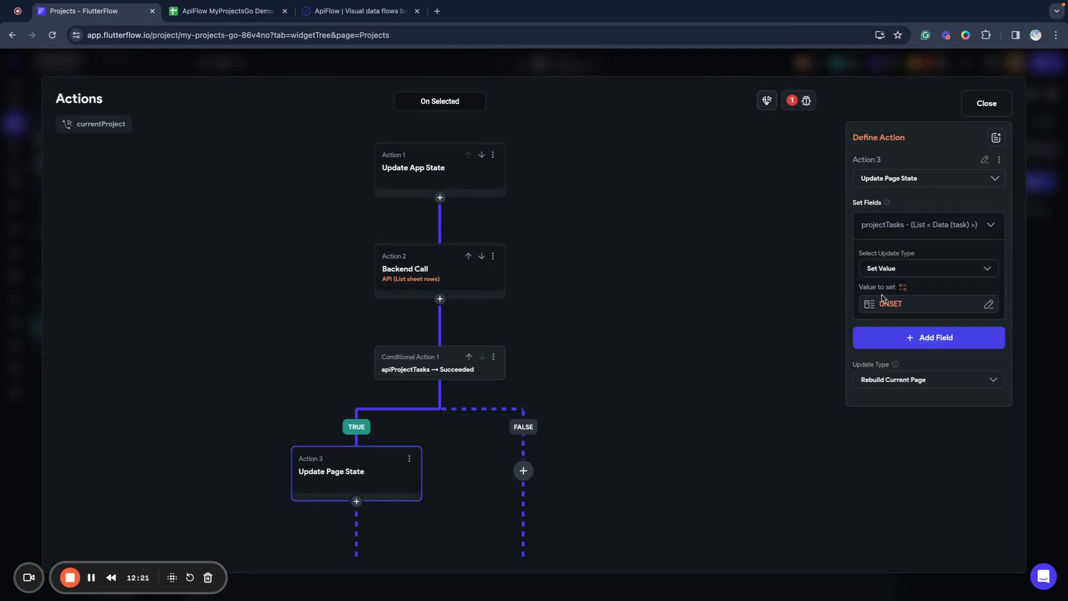
Set projectTasks to apiProjectTasks JSON Body converted to a task list.
{"action": "left_click", "coordinate": [883, 301]}
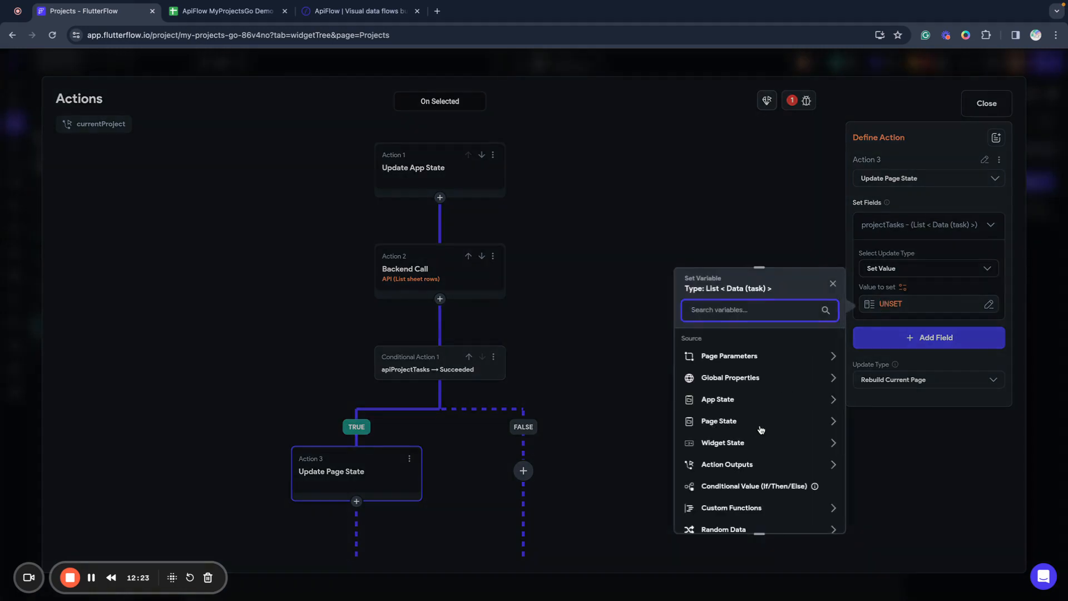
{"action": "scroll", "coordinate": [760, 429], "scroll_direction": "down", "scroll_amount": 2}
{"action": "left_click", "coordinate": [758, 385]}
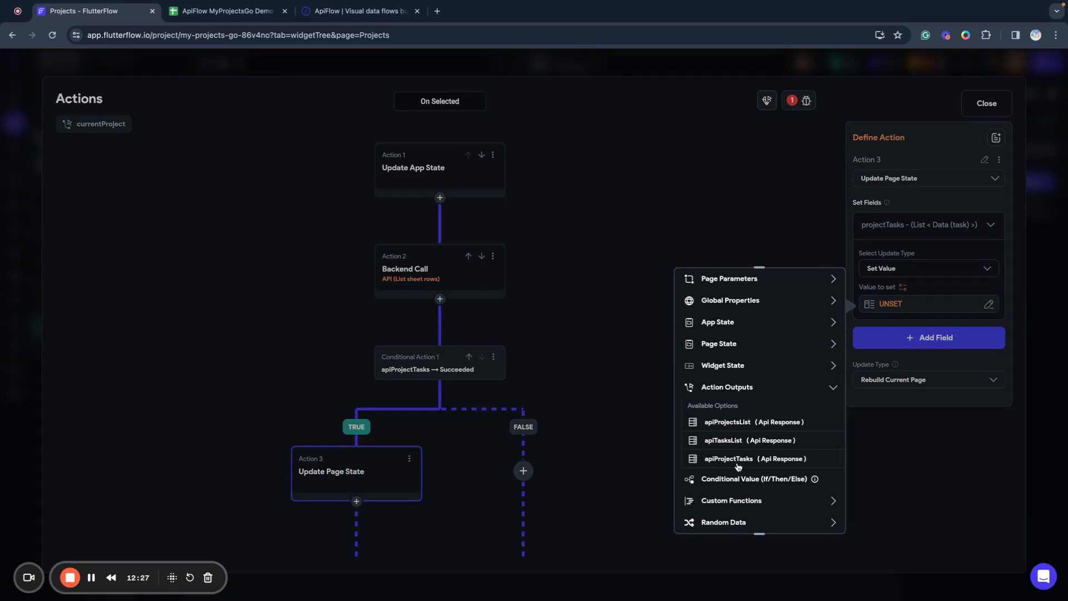
{"action": "left_click", "coordinate": [745, 461]}
{"action": "left_click", "coordinate": [726, 379]}
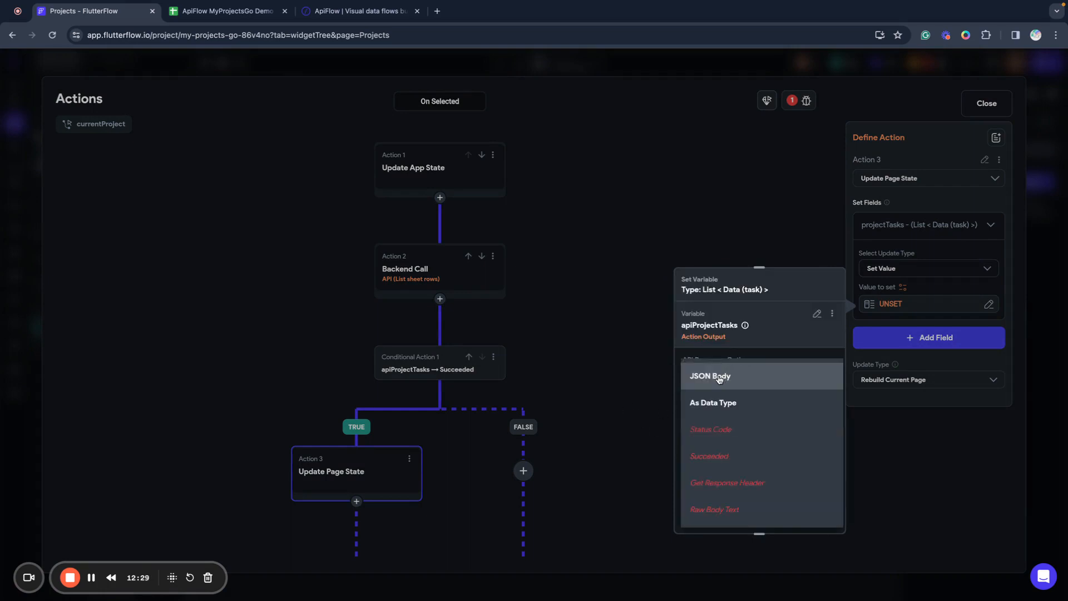
{"action": "left_click", "coordinate": [718, 380]}
{"action": "left_click", "coordinate": [713, 420]}
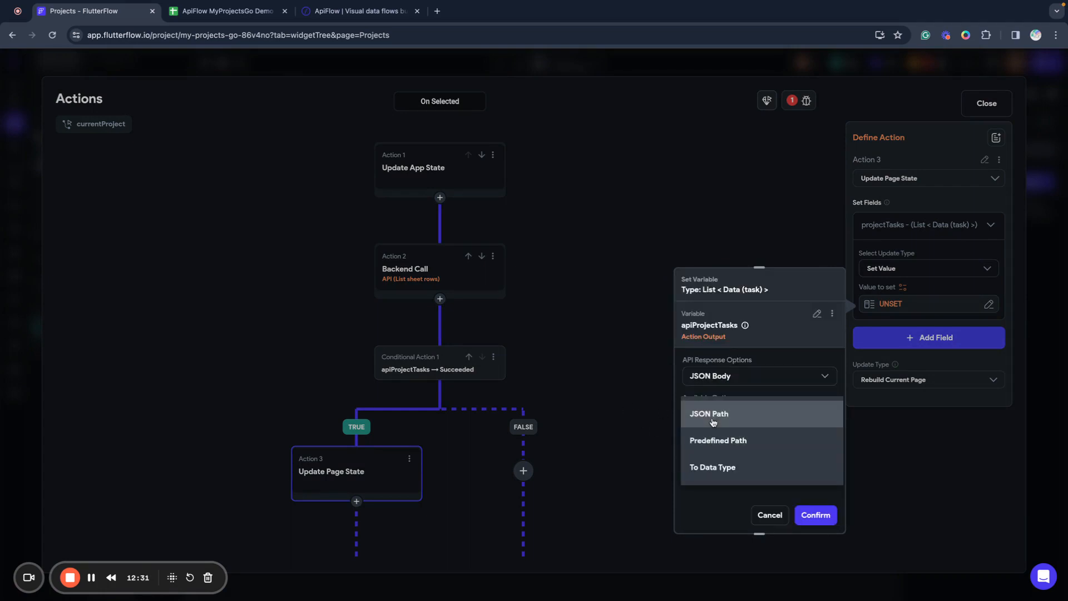
{"action": "left_click", "coordinate": [710, 467]}
{"action": "left_click", "coordinate": [709, 456]}
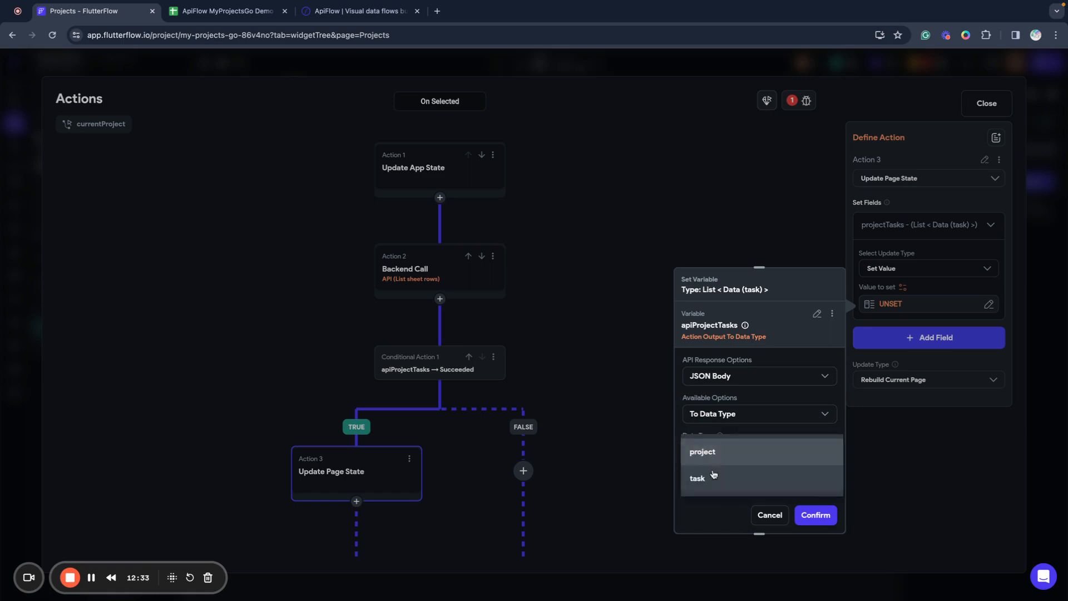
{"action": "left_click", "coordinate": [712, 476]}
{"action": "left_click", "coordinate": [823, 443]}
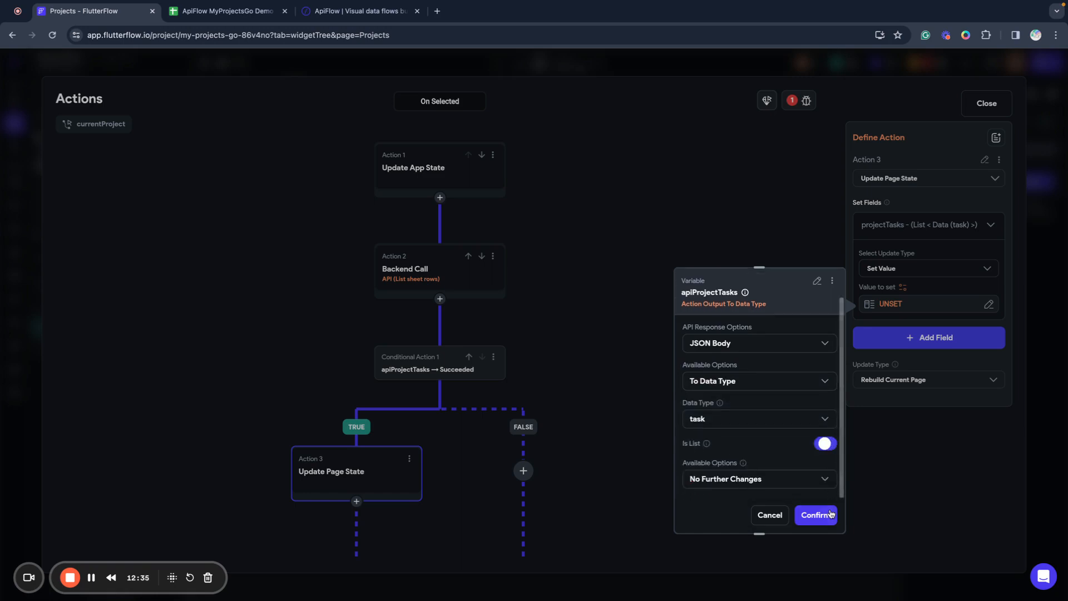
{"action": "left_click", "coordinate": [815, 515]}
{"action": "left_click", "coordinate": [621, 366]}
{"action": "scroll", "coordinate": [605, 351], "scroll_direction": "up", "scroll_amount": 2}
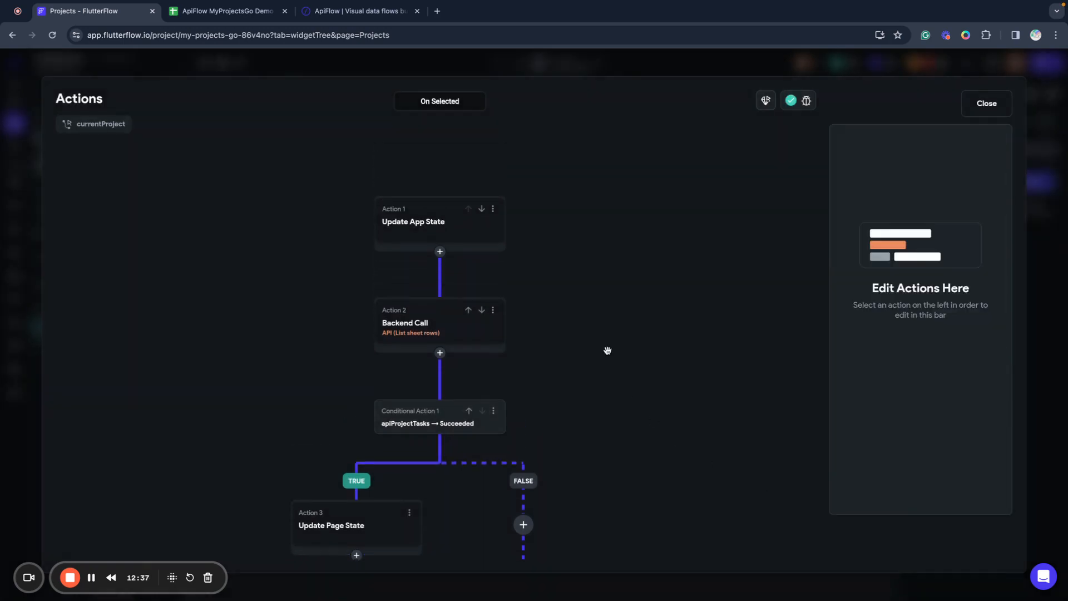
Insert an Update Page State action before the backend call, rebuilding the current page.
{"action": "scroll", "coordinate": [608, 351], "scroll_direction": "down", "scroll_amount": 2}
{"action": "scroll", "coordinate": [608, 350], "scroll_direction": "left", "scroll_amount": 2}
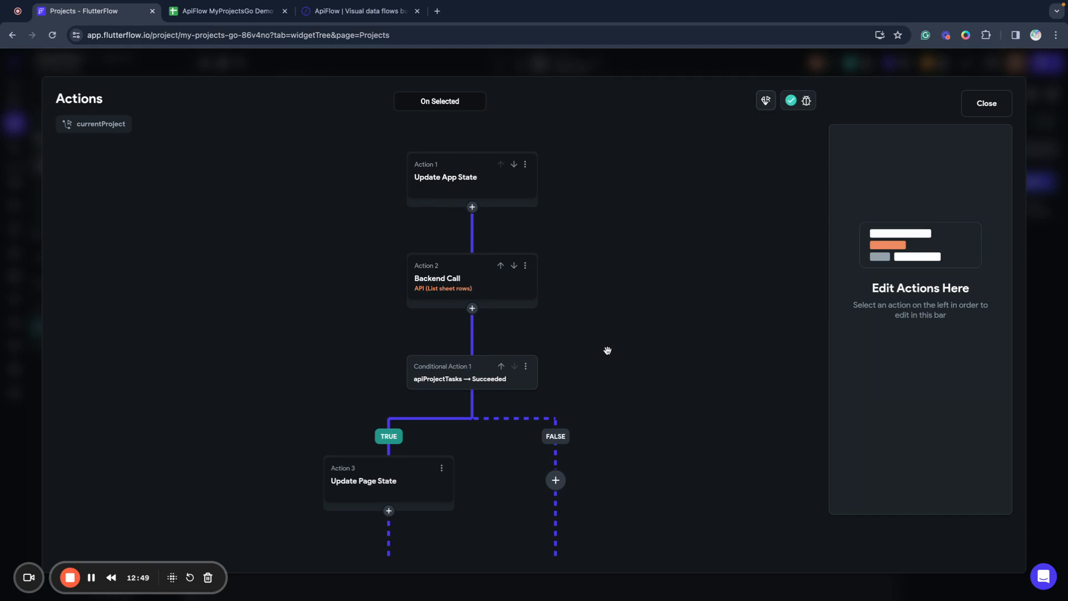
{"action": "left_click", "coordinate": [473, 208]}
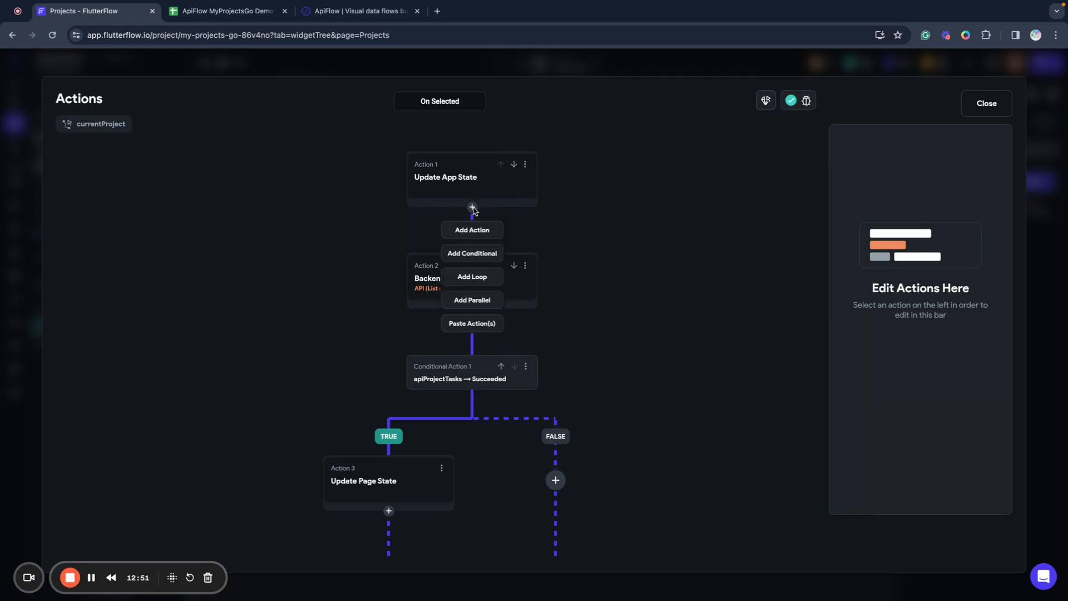
{"action": "left_click", "coordinate": [474, 229]}
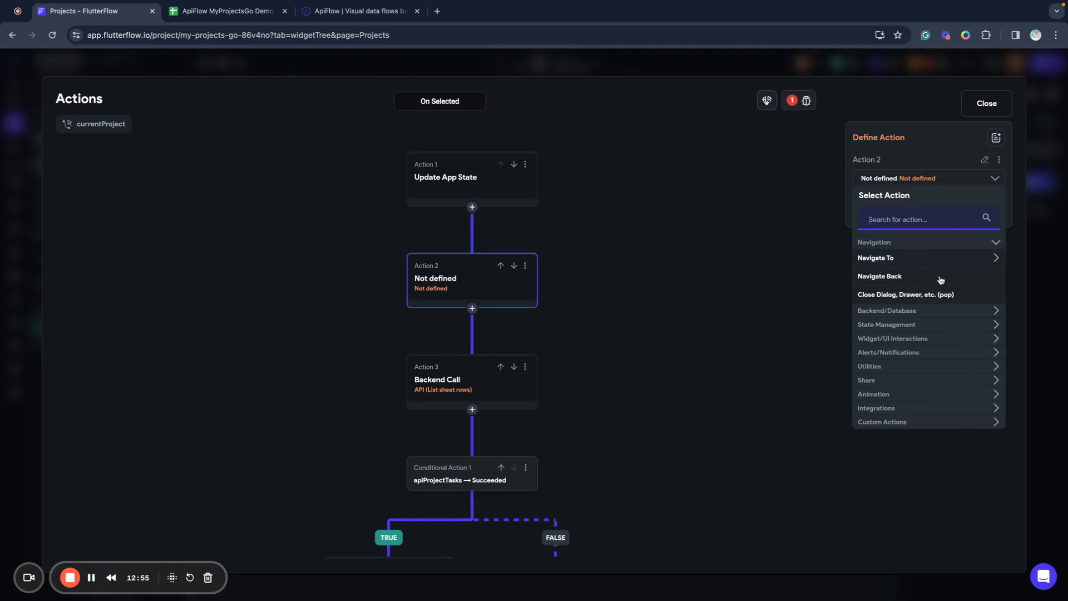
{"action": "left_click", "coordinate": [886, 326]}
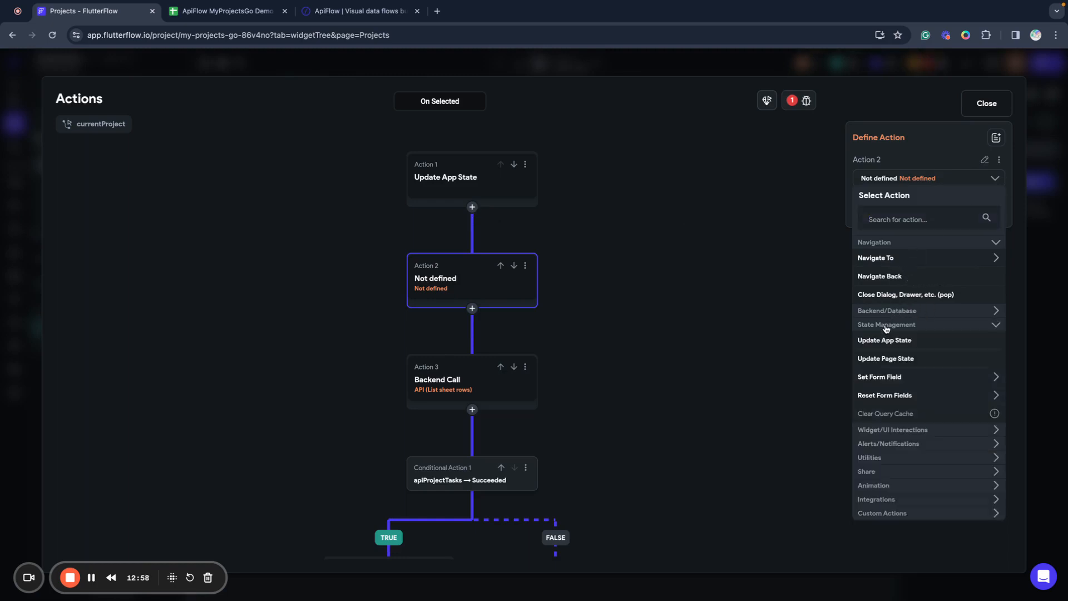
{"action": "left_click", "coordinate": [890, 360]}
{"action": "left_click", "coordinate": [892, 265]}
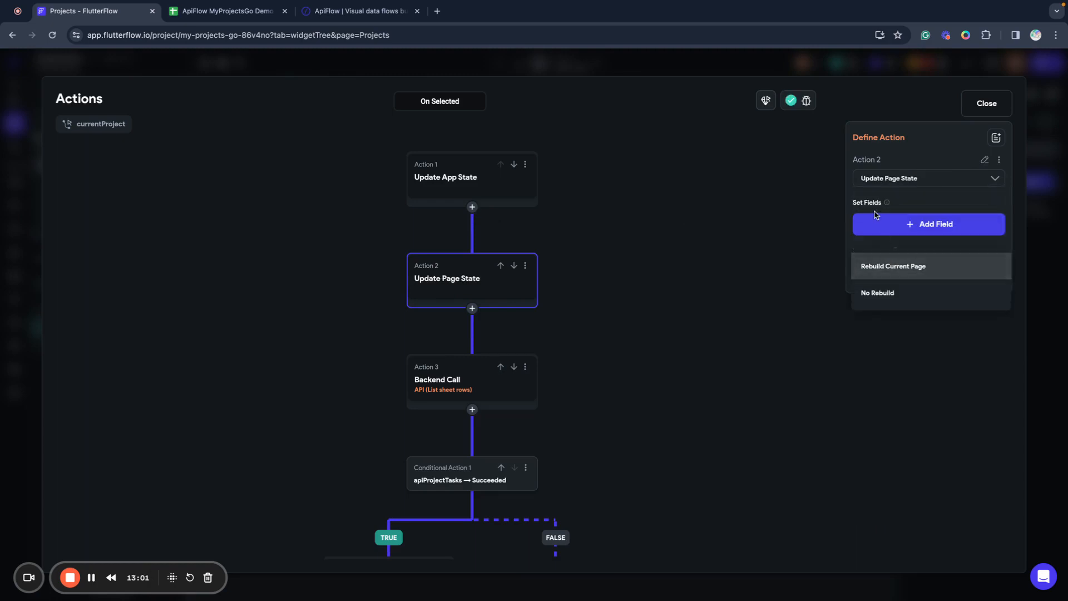
{"action": "left_click", "coordinate": [878, 217]}
Have the new action set the tasksLoading page state field to True.
{"action": "left_click", "coordinate": [881, 229]}
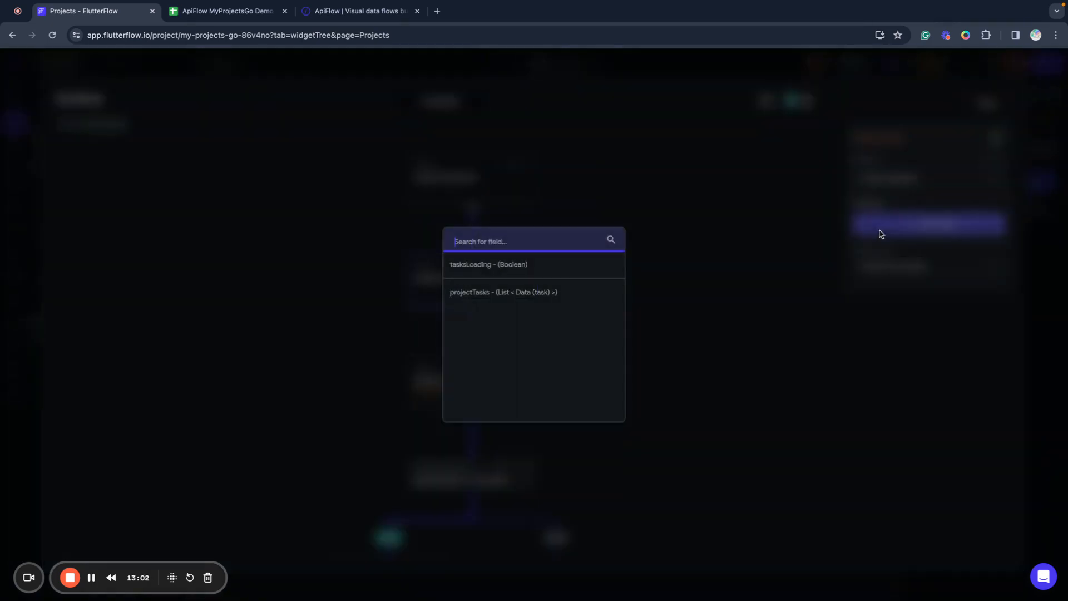
{"action": "left_click", "coordinate": [467, 263]}
{"action": "left_click", "coordinate": [866, 277]}
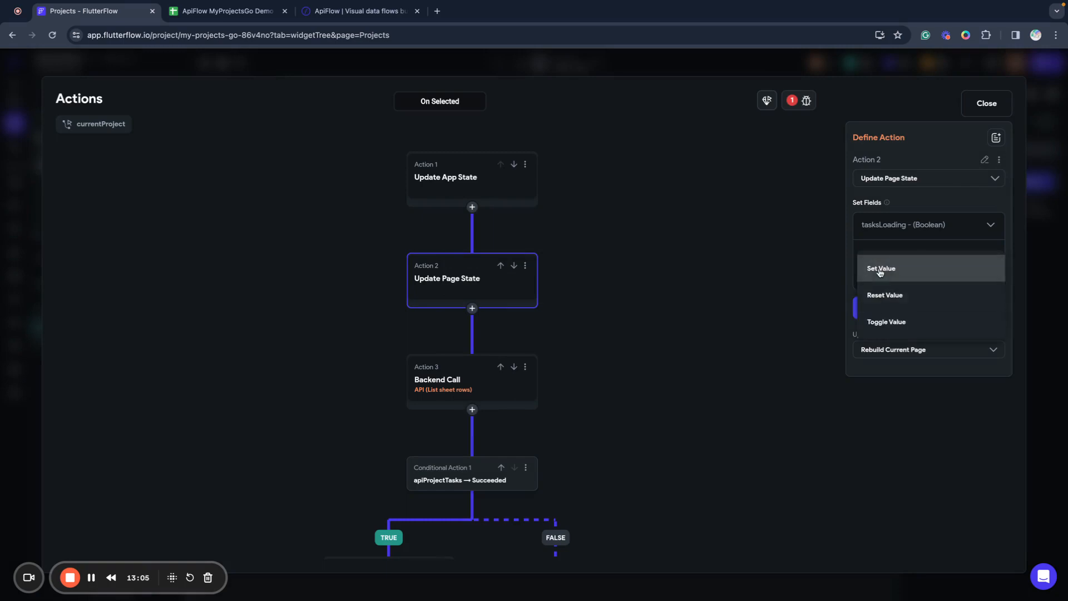
{"action": "left_click", "coordinate": [880, 271]}
{"action": "left_click", "coordinate": [877, 303]}
{"action": "left_click", "coordinate": [877, 281]}
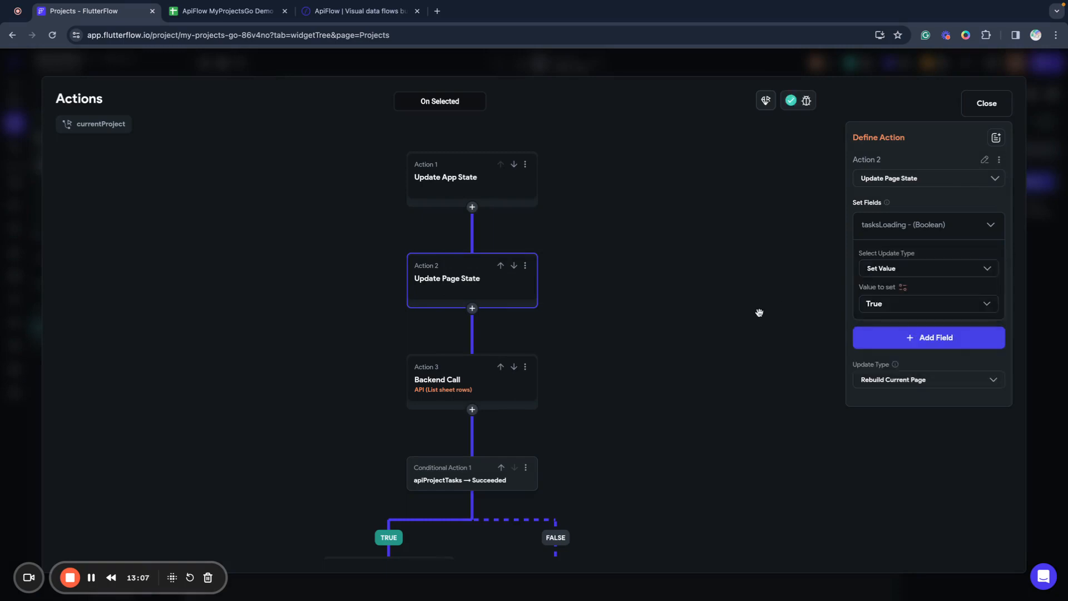
{"action": "left_click", "coordinate": [759, 313]}
{"action": "scroll", "coordinate": [617, 310], "scroll_direction": "down", "scroll_amount": 4}
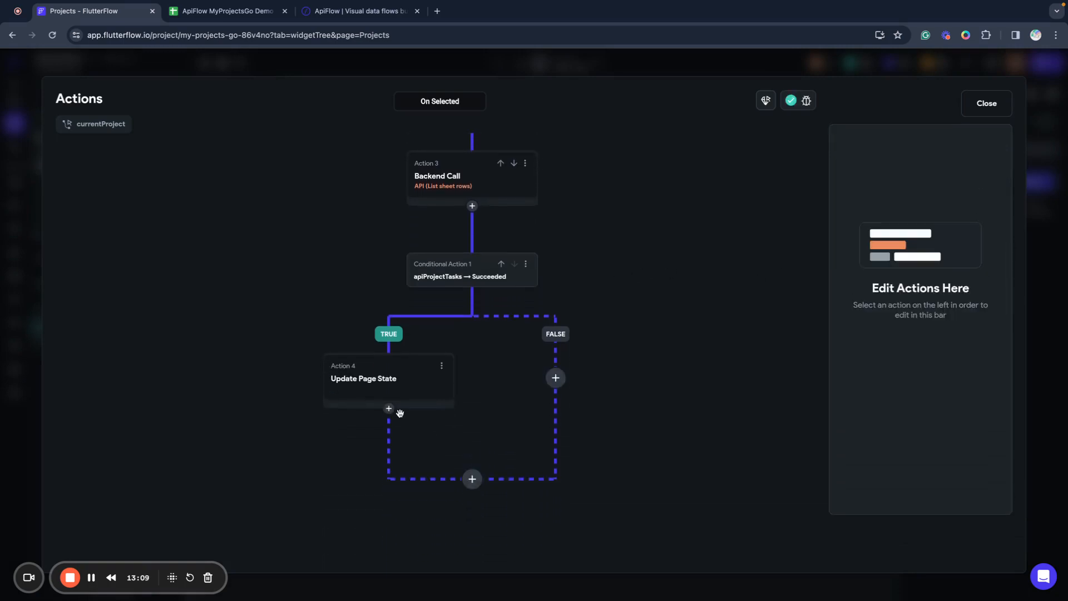
Add tasksLoading as a second field in Action 4's page state update.
{"action": "left_click", "coordinate": [388, 408]}
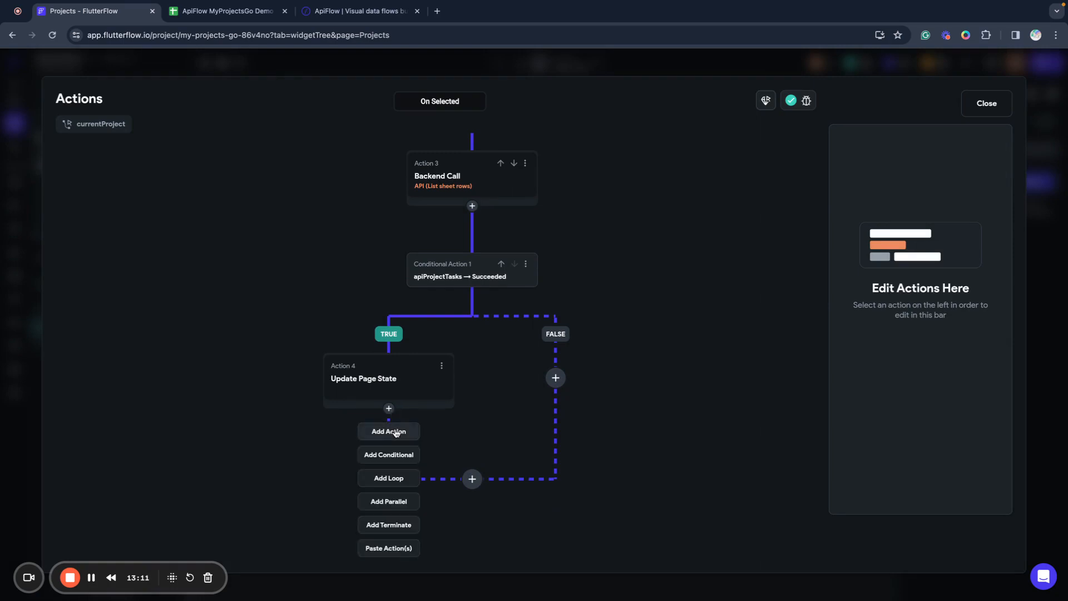
{"action": "left_click", "coordinate": [412, 386]}
{"action": "left_click", "coordinate": [434, 389]}
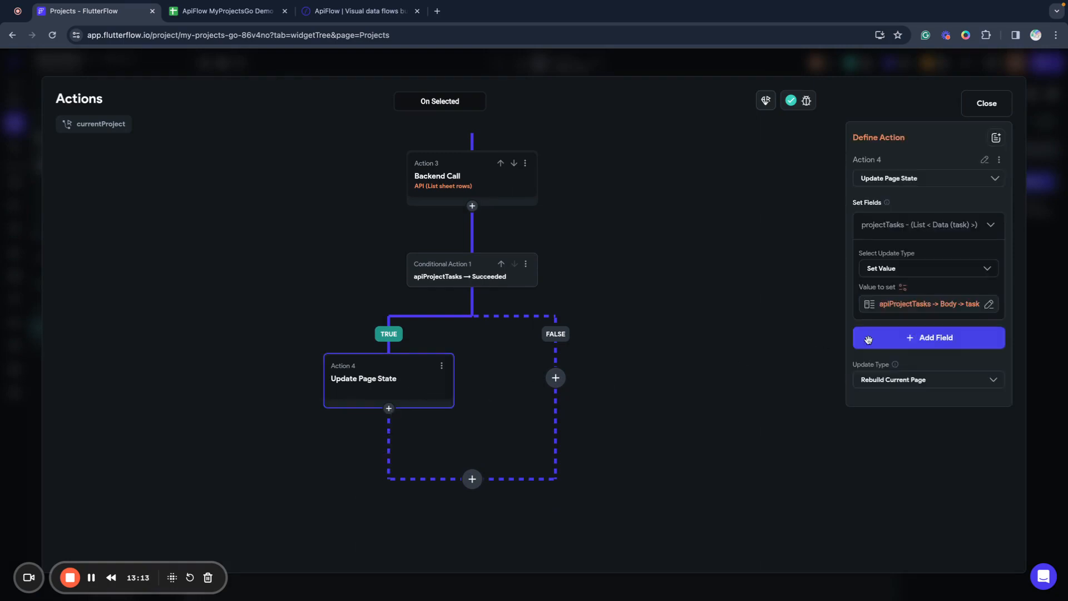
{"action": "left_click", "coordinate": [929, 342]}
{"action": "left_click", "coordinate": [473, 272]}
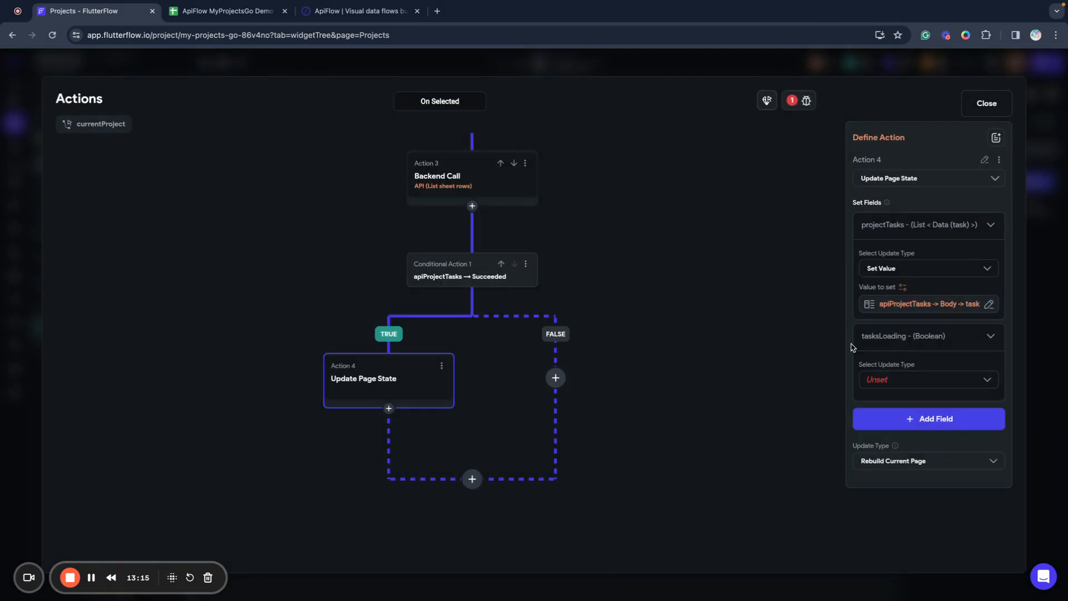
{"action": "left_click", "coordinate": [896, 386]}
Set tasksLoading to False in Action 4 and close the action flow editor.
{"action": "left_click", "coordinate": [890, 387]}
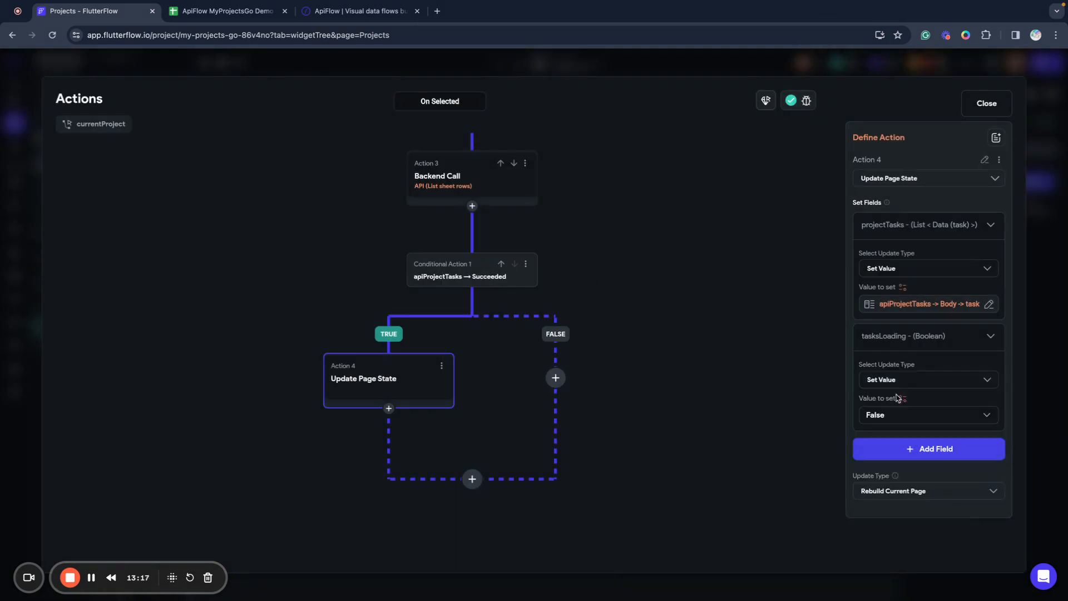
{"action": "left_click", "coordinate": [889, 414]}
{"action": "left_click", "coordinate": [868, 414]}
{"action": "left_click", "coordinate": [875, 418]}
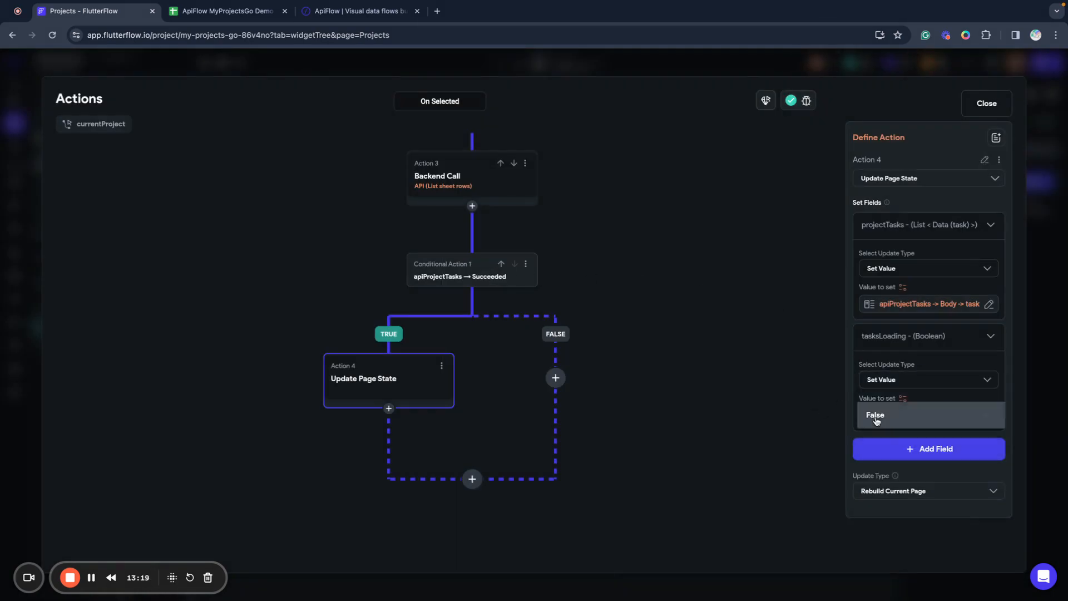
{"action": "left_click", "coordinate": [880, 422]}
{"action": "left_click", "coordinate": [771, 393]}
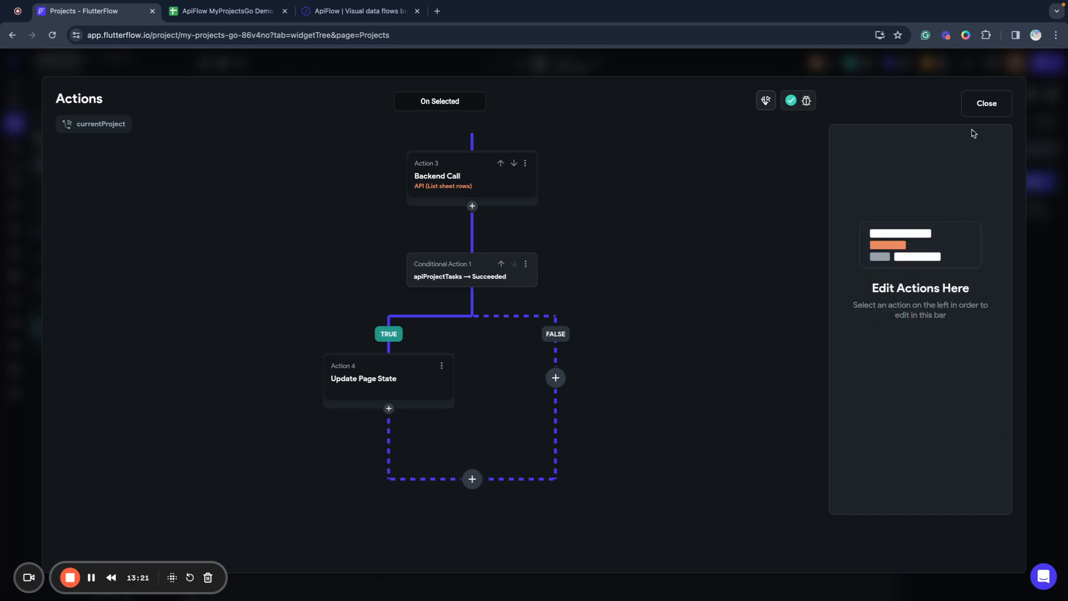
{"action": "left_click", "coordinate": [986, 103]}
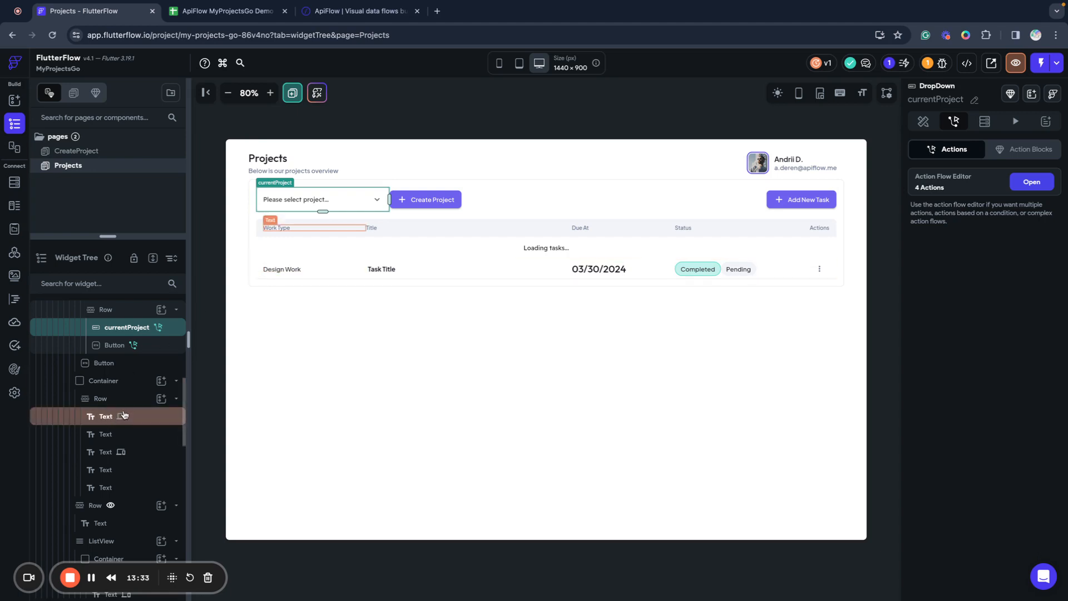
Generate the task ListView's children from the projectTasks page state variable.
{"action": "scroll", "coordinate": [123, 409], "scroll_direction": "up", "scroll_amount": 3}
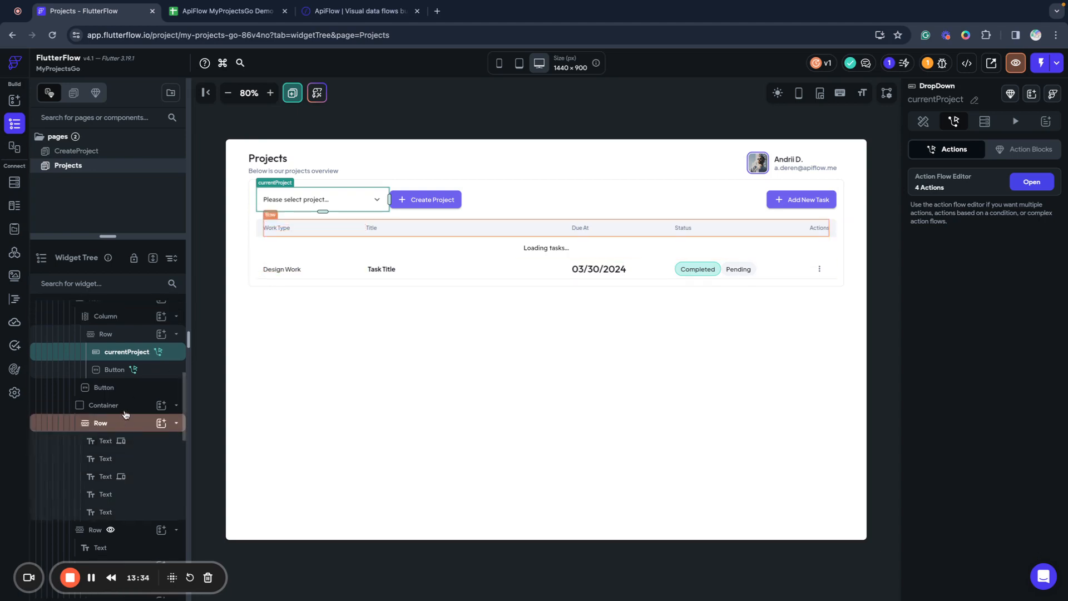
{"action": "left_click", "coordinate": [254, 276]}
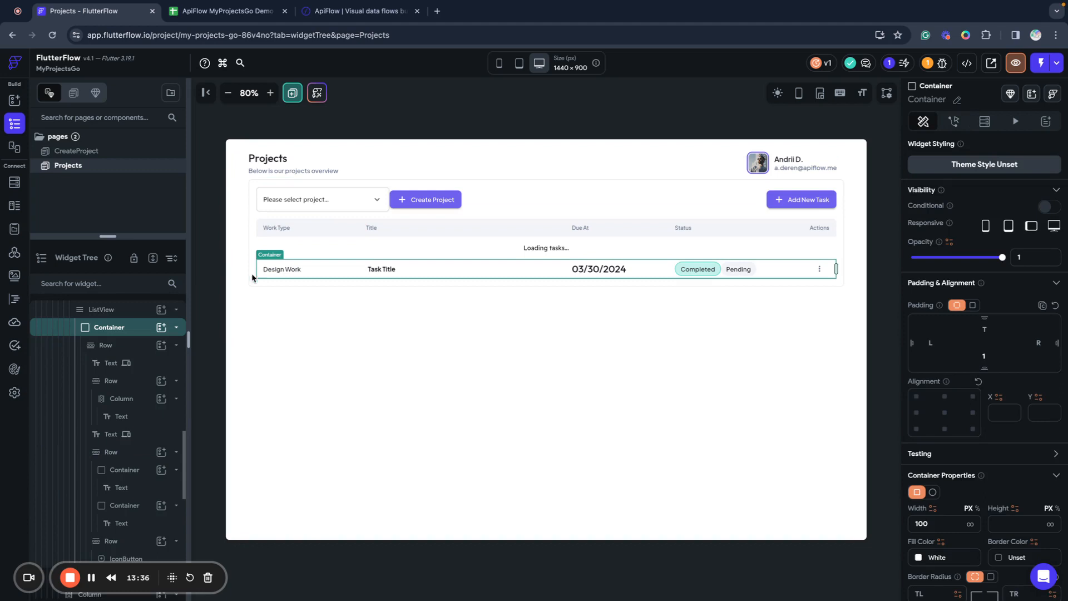
{"action": "left_click", "coordinate": [116, 312]}
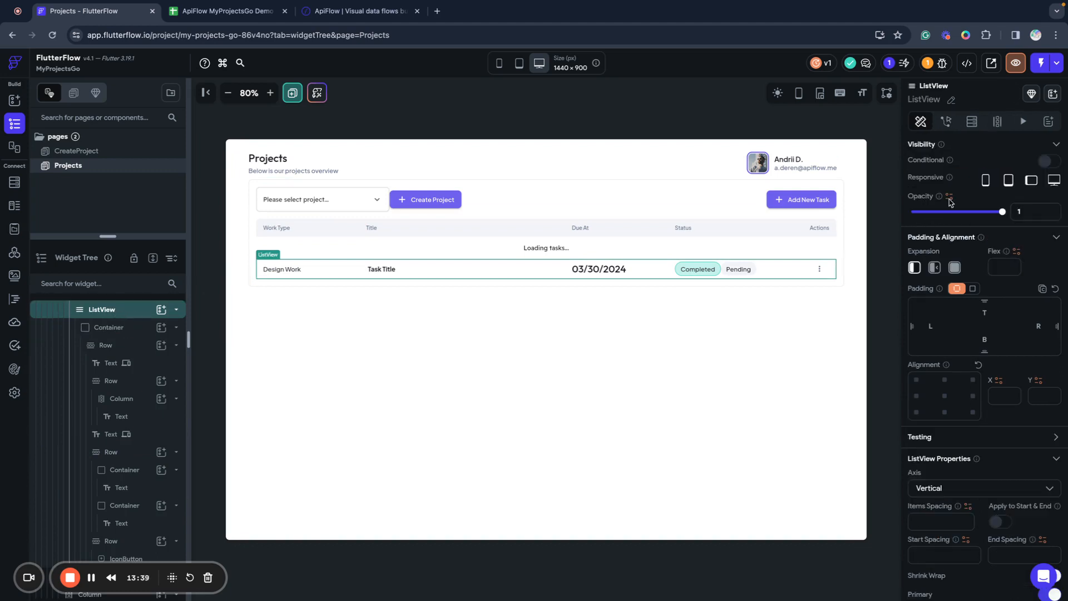
{"action": "left_click", "coordinate": [997, 123]}
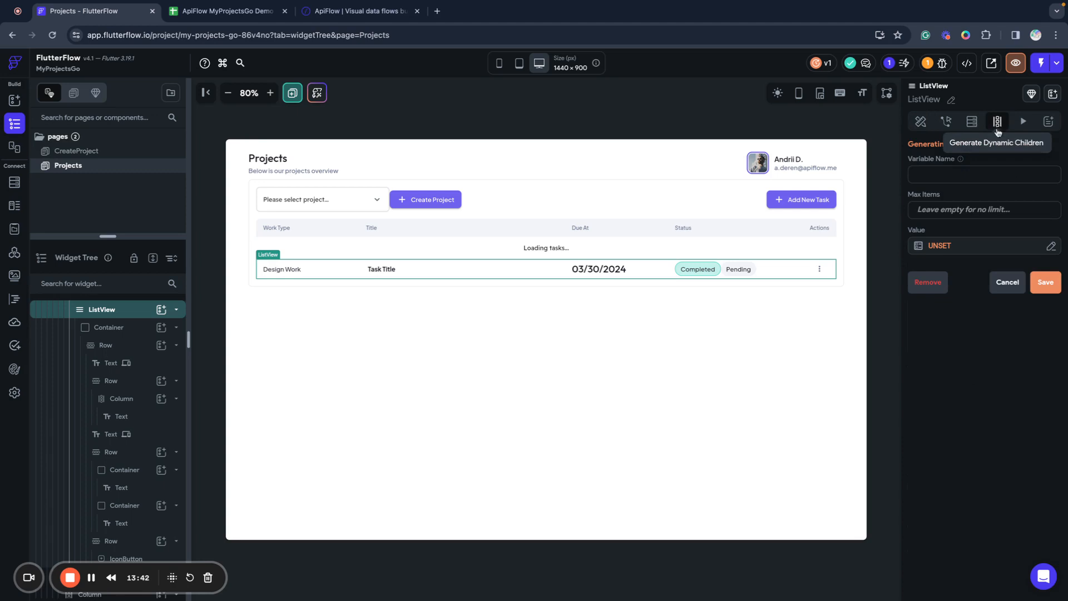
{"action": "left_click", "coordinate": [1049, 248]}
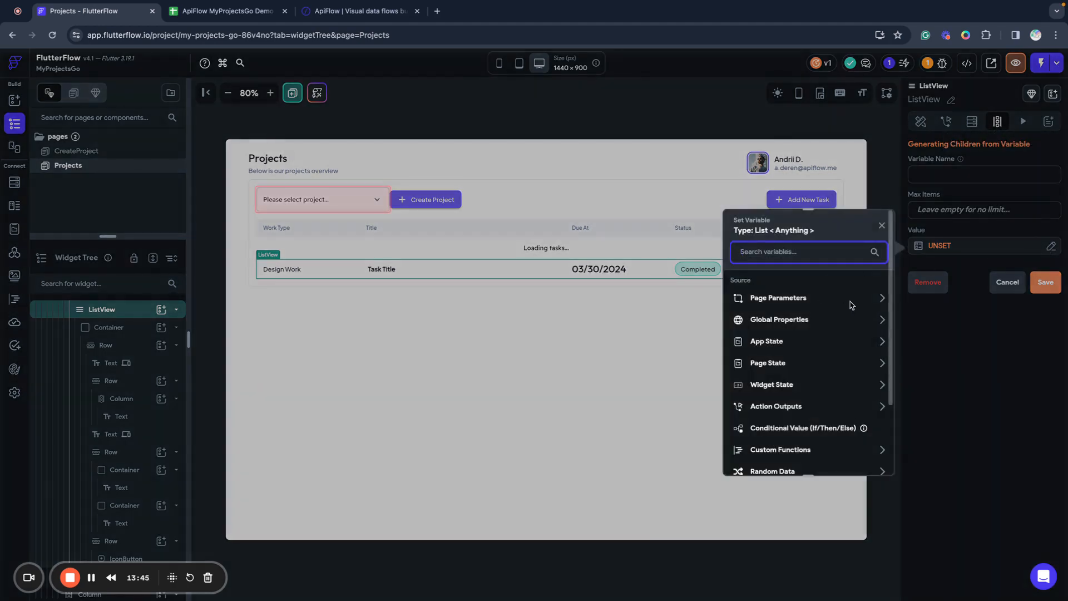
{"action": "left_click", "coordinate": [845, 367]}
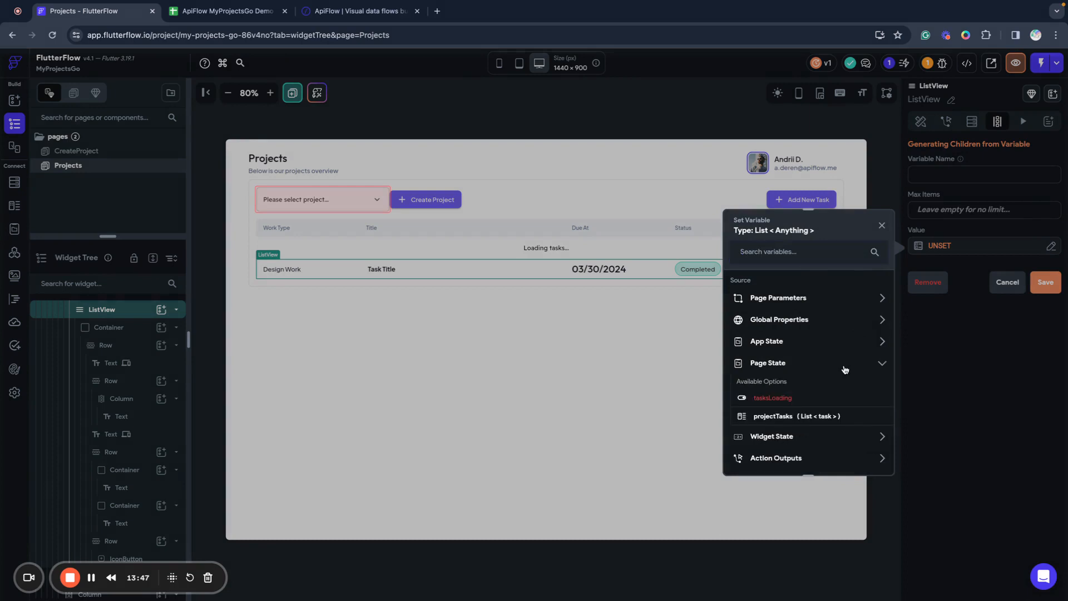
{"action": "left_click", "coordinate": [792, 417]}
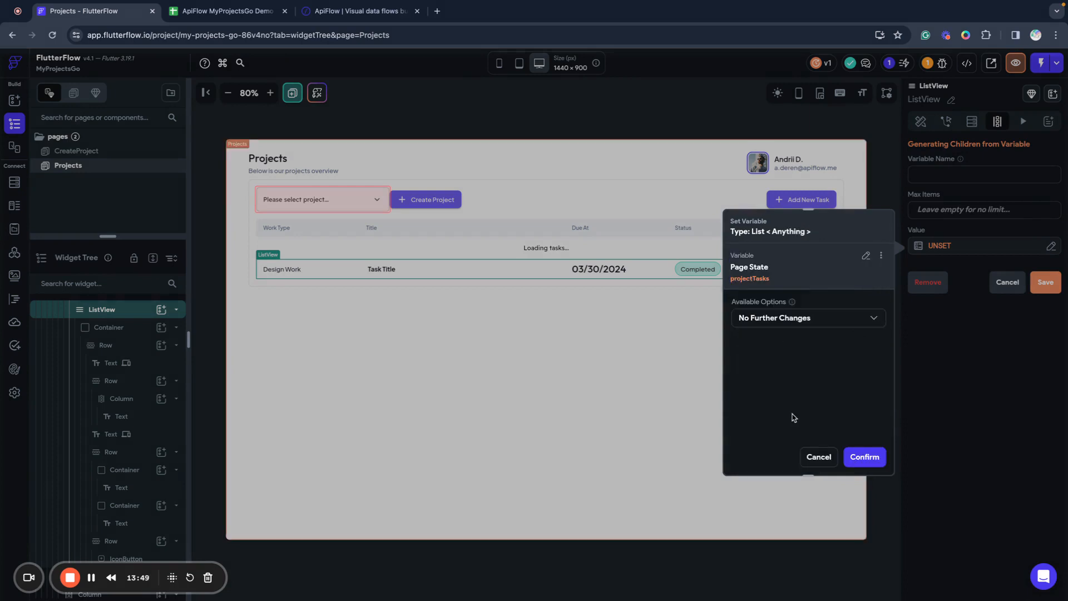
Keep projectTasks untransformed, name the generated item 'tasks', and save.
{"action": "left_click", "coordinate": [777, 324]}
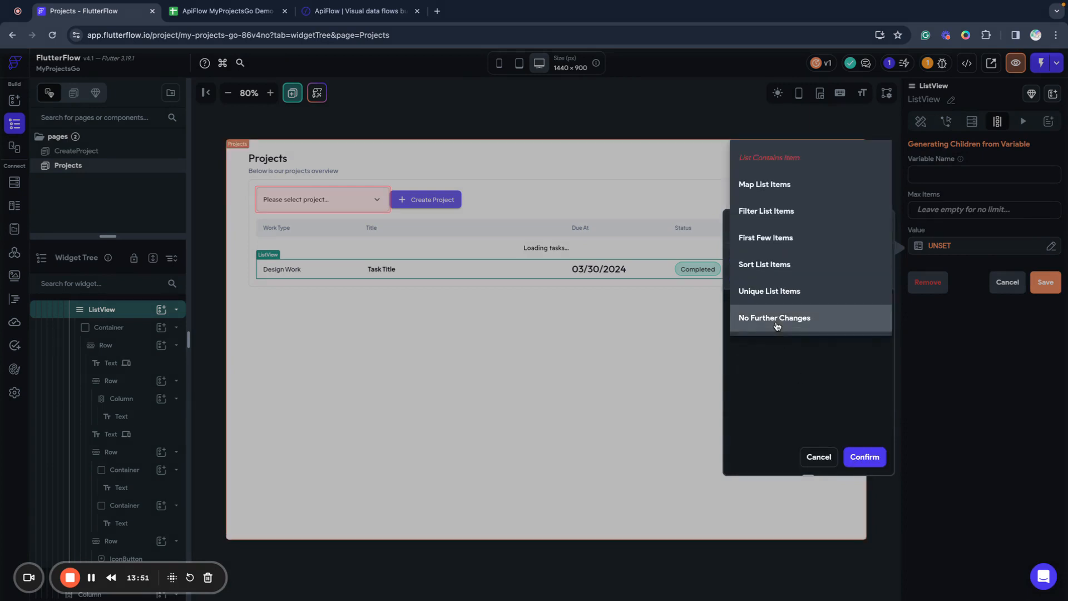
{"action": "left_click", "coordinate": [795, 184]}
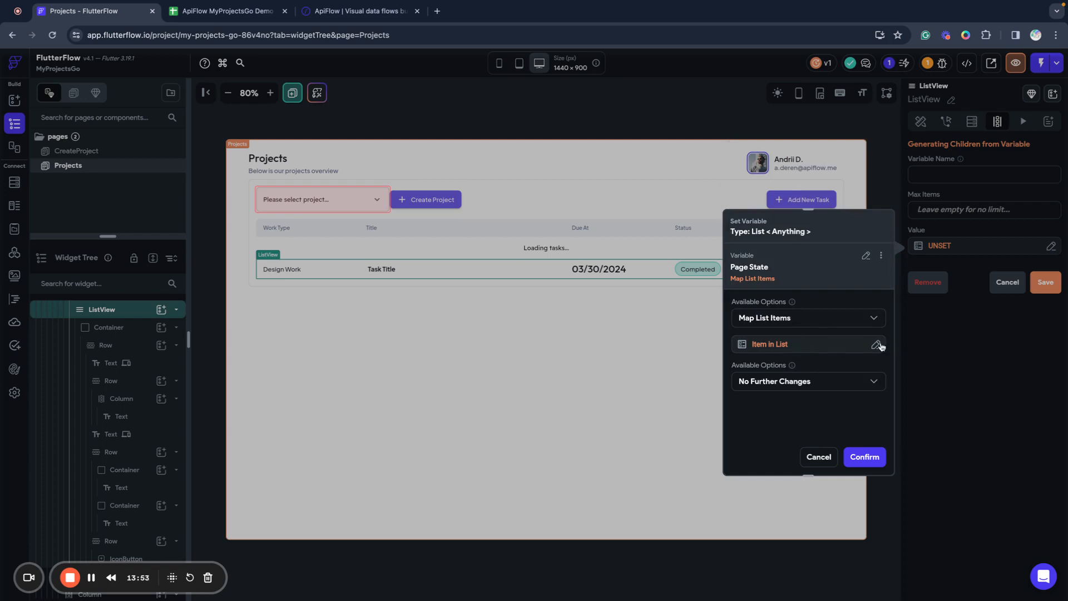
{"action": "left_click", "coordinate": [874, 383]}
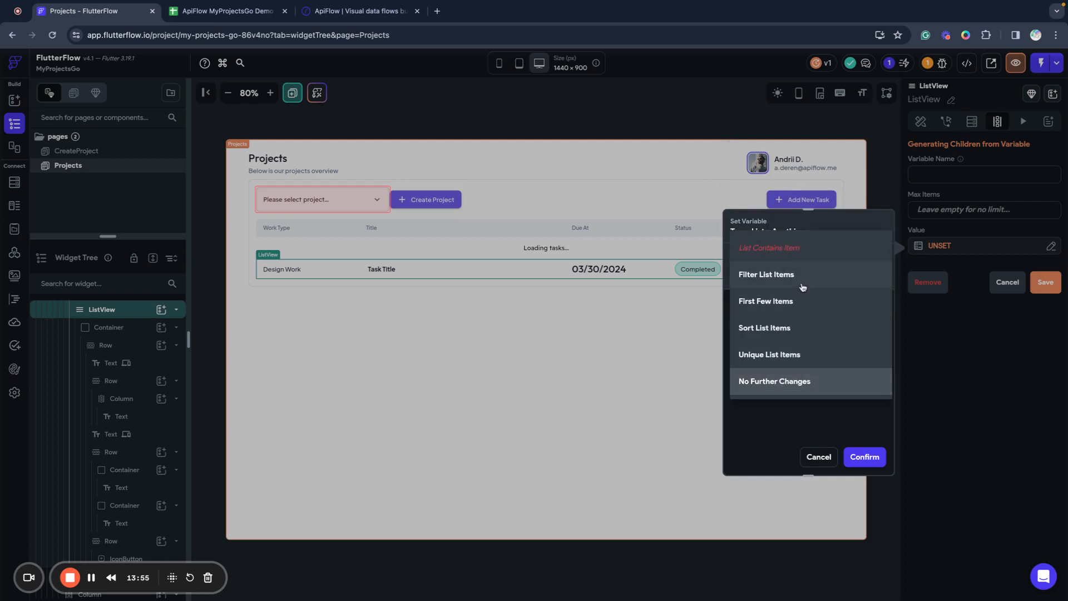
{"action": "left_click", "coordinate": [814, 432]}
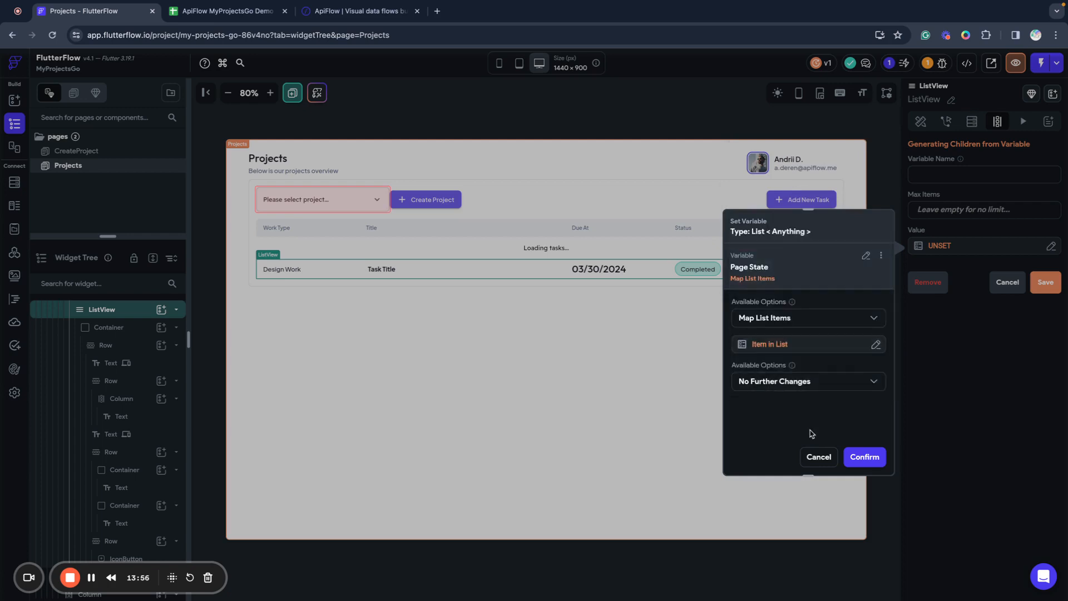
{"action": "left_click", "coordinate": [814, 317]}
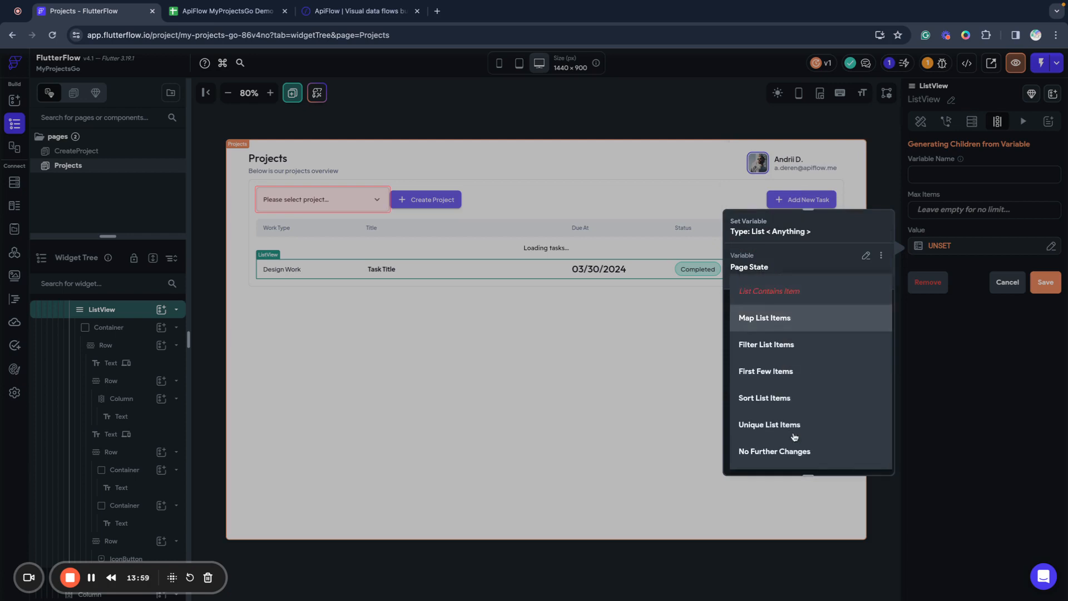
{"action": "left_click", "coordinate": [789, 451]}
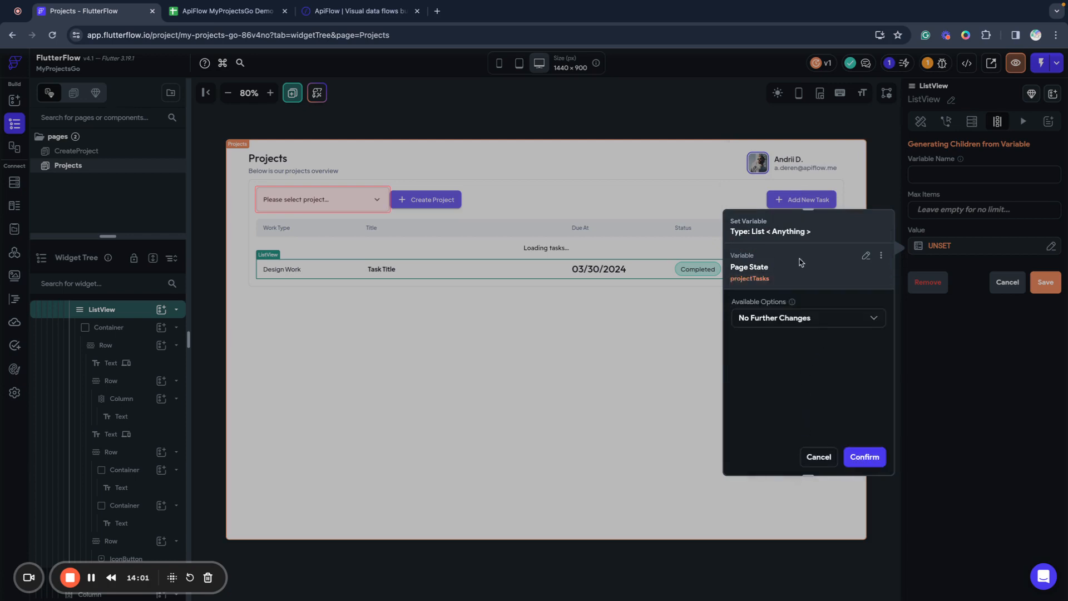
{"action": "left_click", "coordinate": [866, 456]}
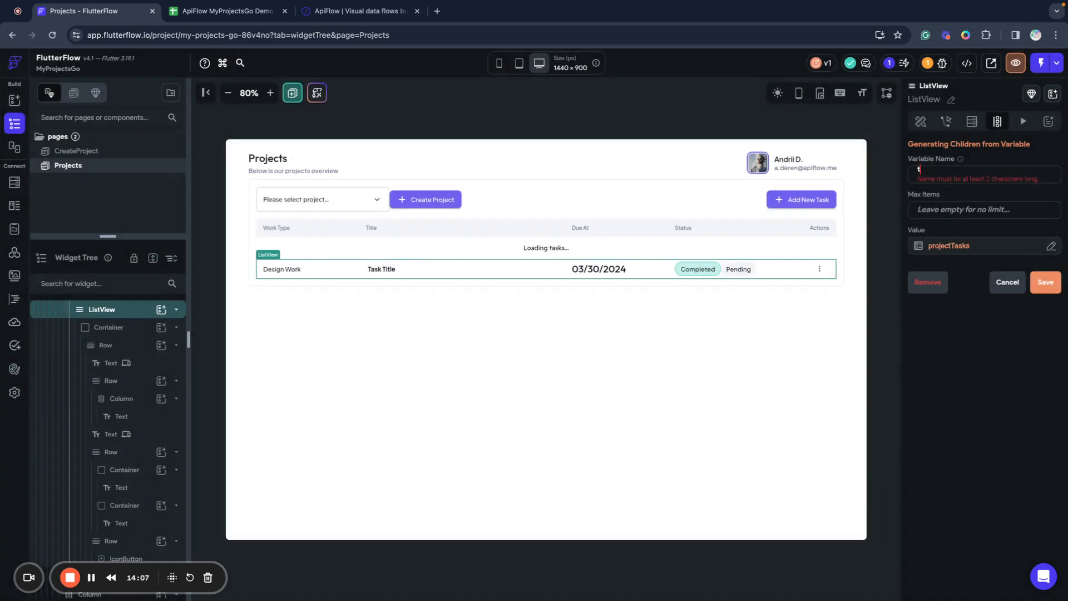
{"action": "type", "text": "tasks"}
{"action": "left_click", "coordinate": [1054, 283]}
{"action": "left_click", "coordinate": [600, 379]}
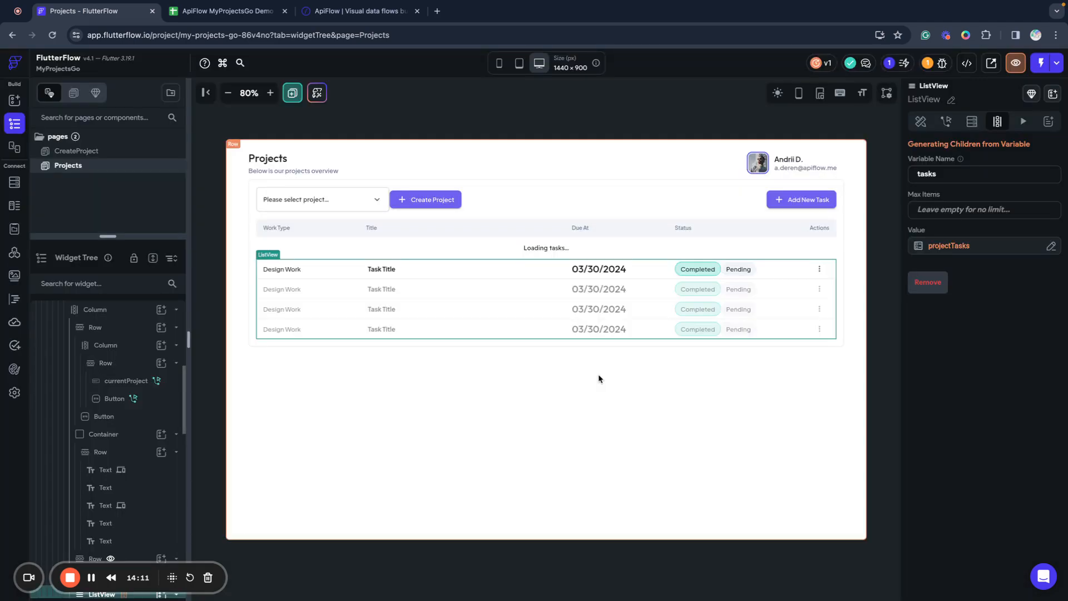
Bind the first row's work type text to the tasks item work_type field.
{"action": "left_click", "coordinate": [295, 270]}
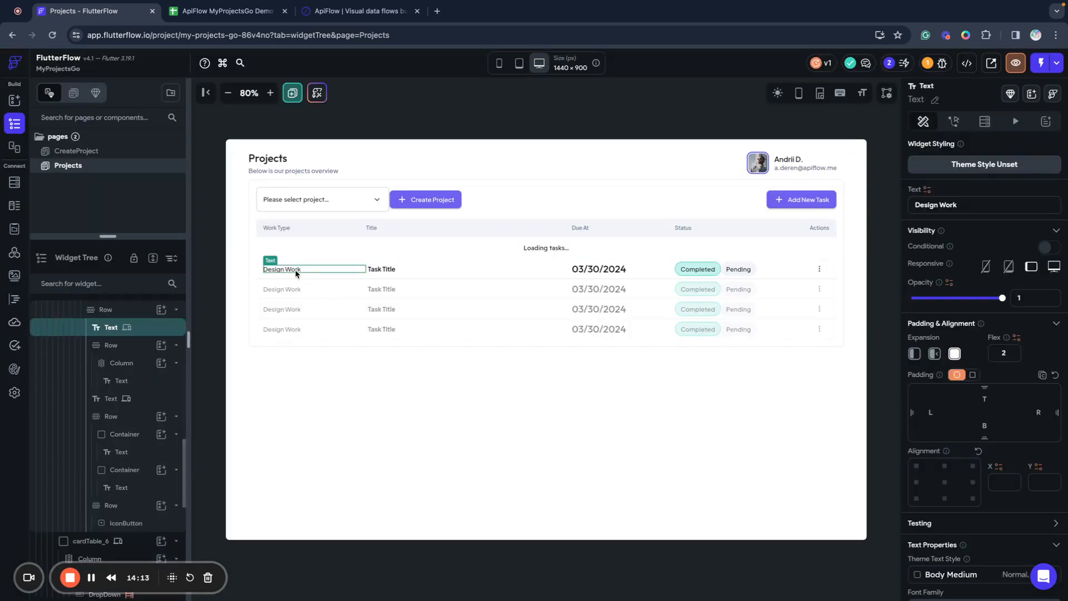
{"action": "left_click", "coordinate": [928, 190]}
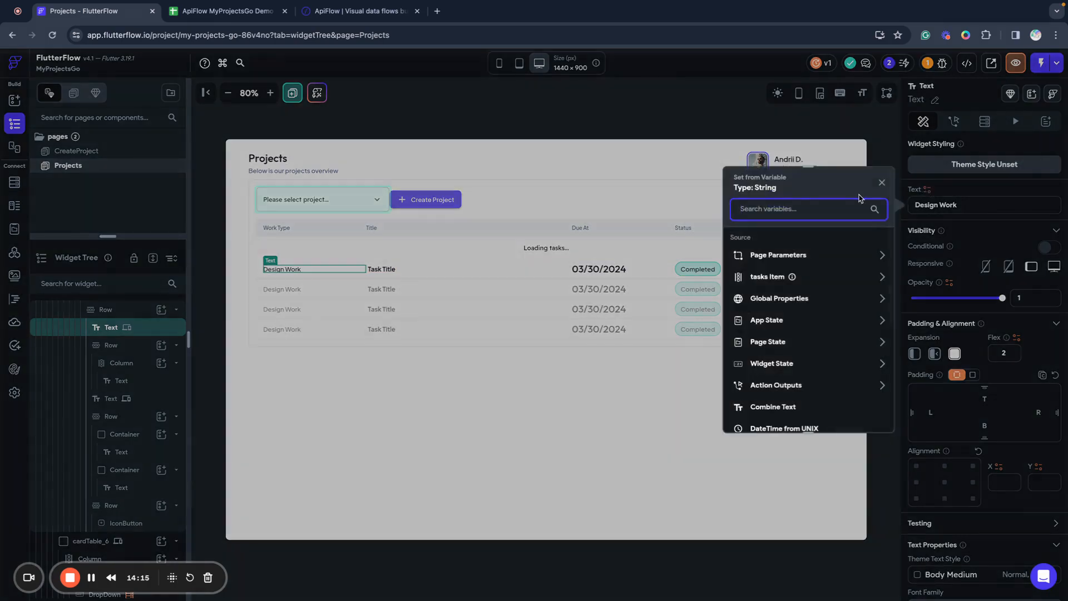
{"action": "left_click", "coordinate": [809, 280]}
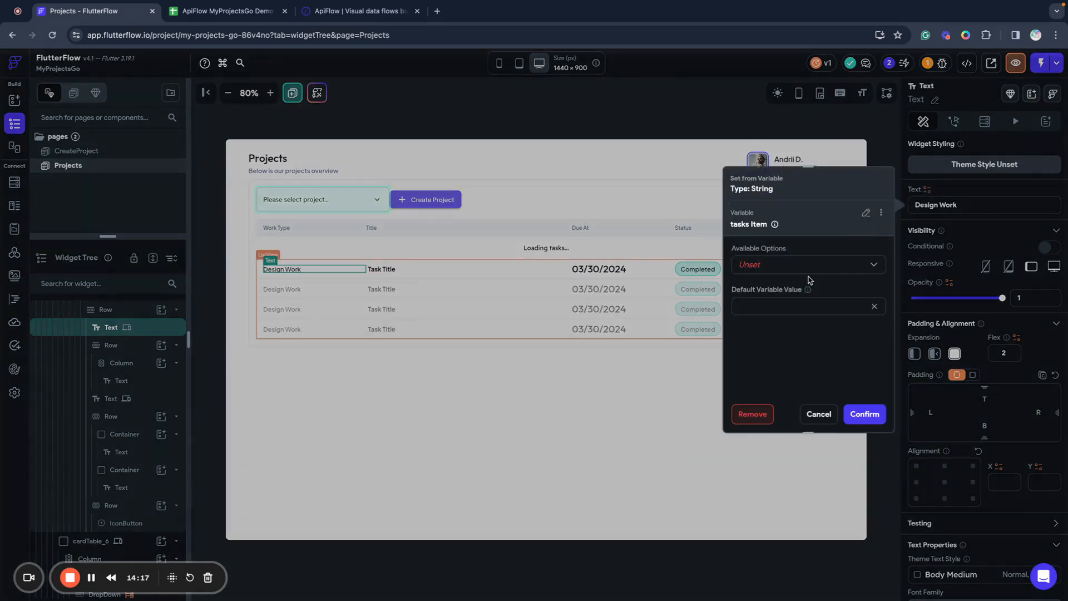
{"action": "left_click", "coordinate": [759, 267]}
{"action": "left_click", "coordinate": [765, 291]}
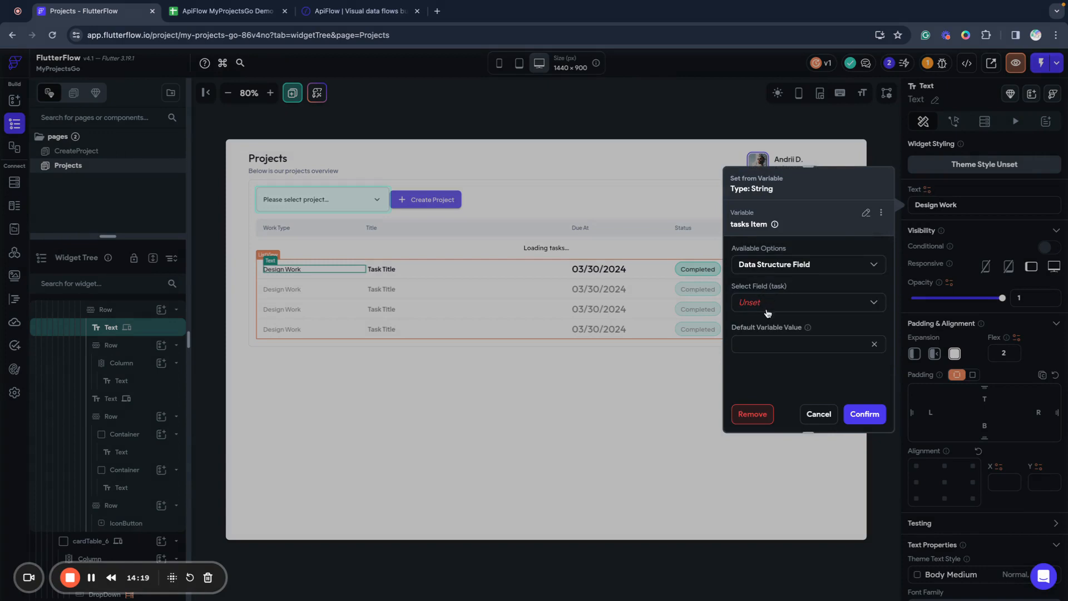
{"action": "left_click", "coordinate": [766, 312]}
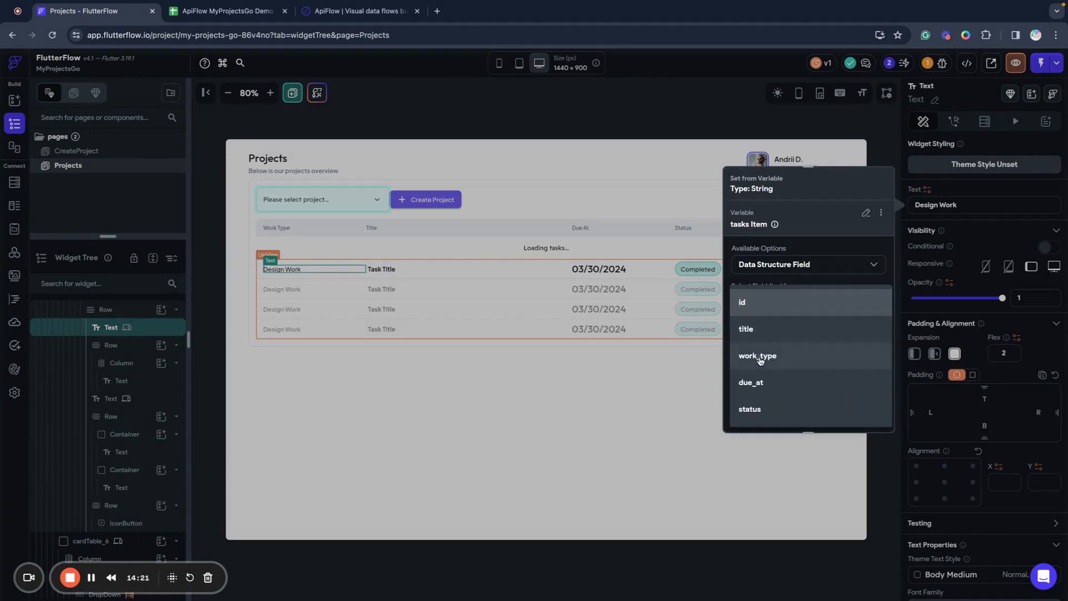
{"action": "left_click", "coordinate": [759, 359]}
{"action": "left_click", "coordinate": [865, 413]}
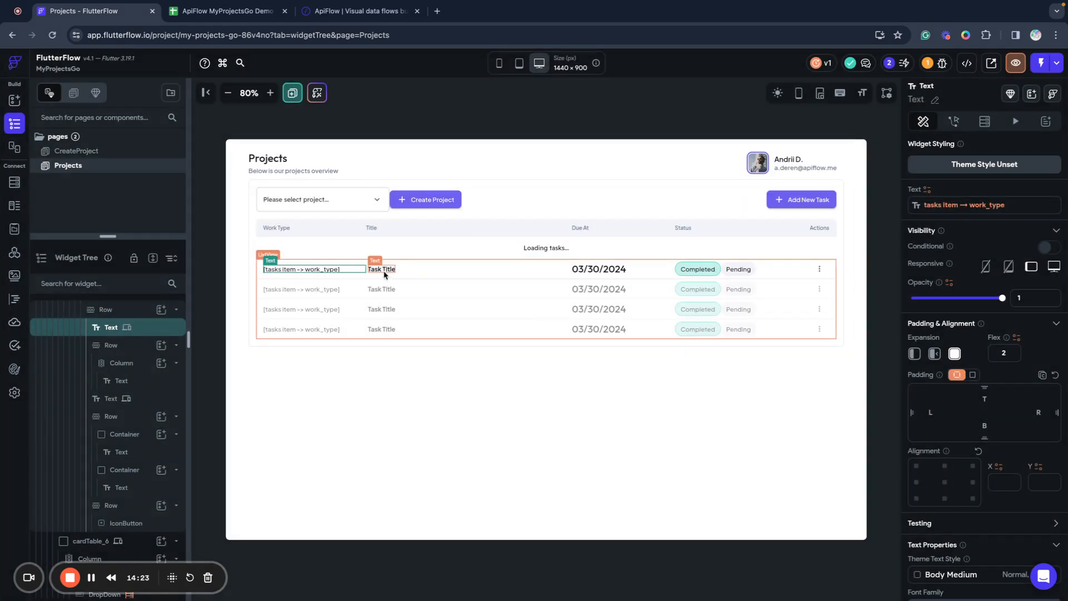
Bind the Task Title text to the tasks item title field.
{"action": "left_click", "coordinate": [382, 269]}
{"action": "left_click", "coordinate": [926, 189]}
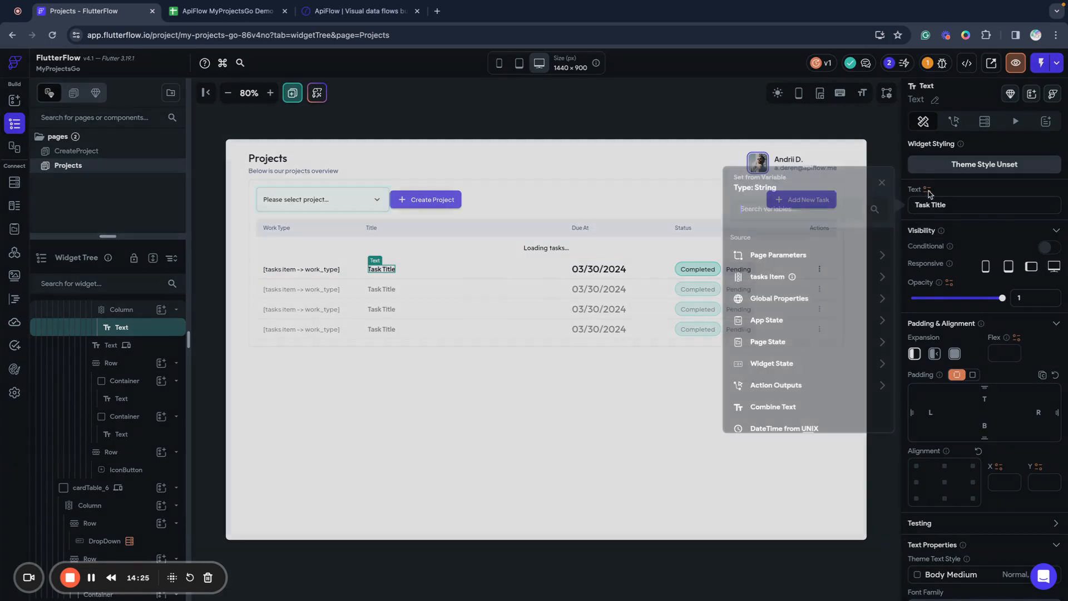
{"action": "left_click", "coordinate": [767, 277]}
{"action": "left_click", "coordinate": [760, 266]}
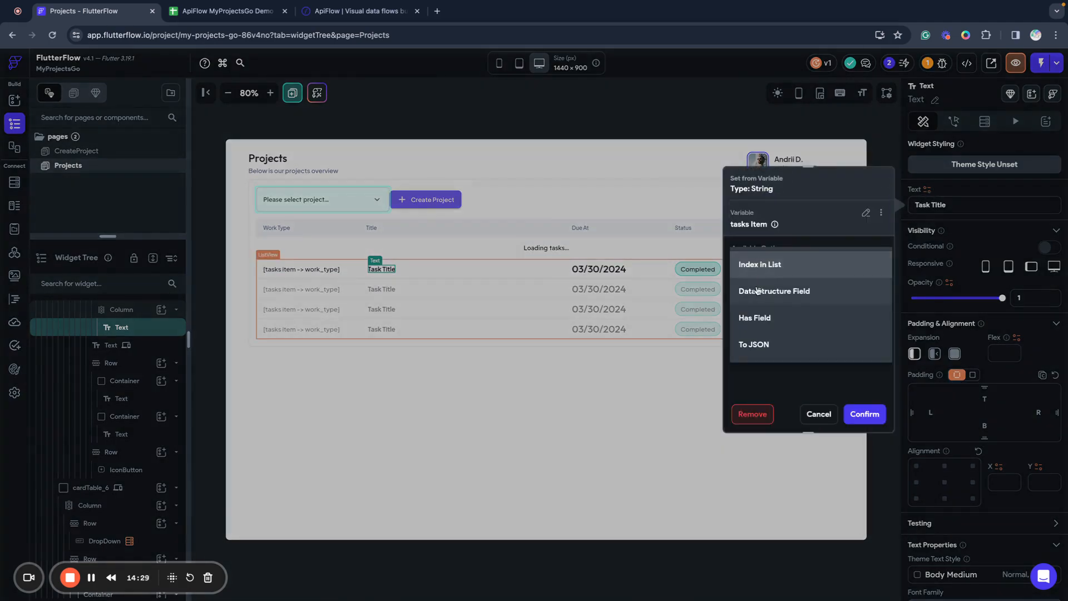
{"action": "left_click", "coordinate": [762, 287]}
{"action": "left_click", "coordinate": [757, 303]}
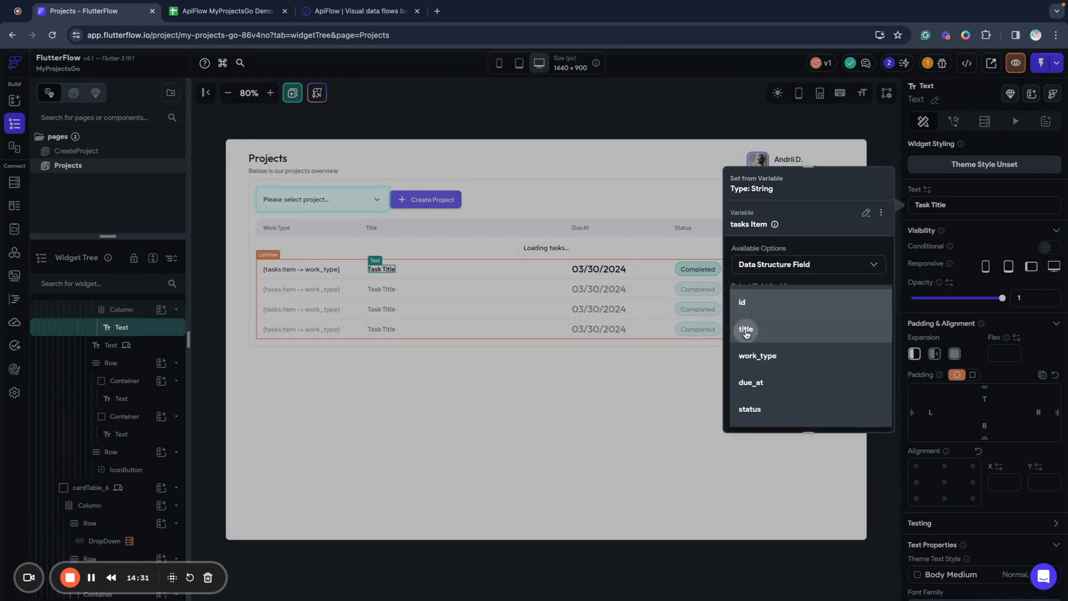
{"action": "left_click", "coordinate": [753, 327]}
{"action": "left_click", "coordinate": [865, 413]}
Bind the due date text to the tasks item due_at field.
{"action": "left_click", "coordinate": [579, 270]}
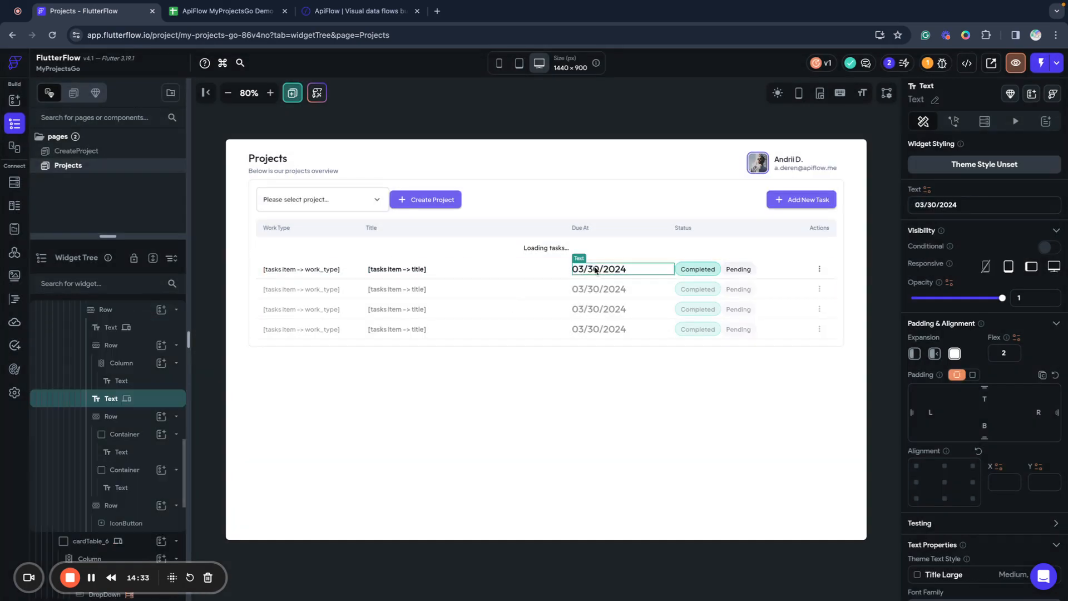
{"action": "left_click", "coordinate": [926, 190]}
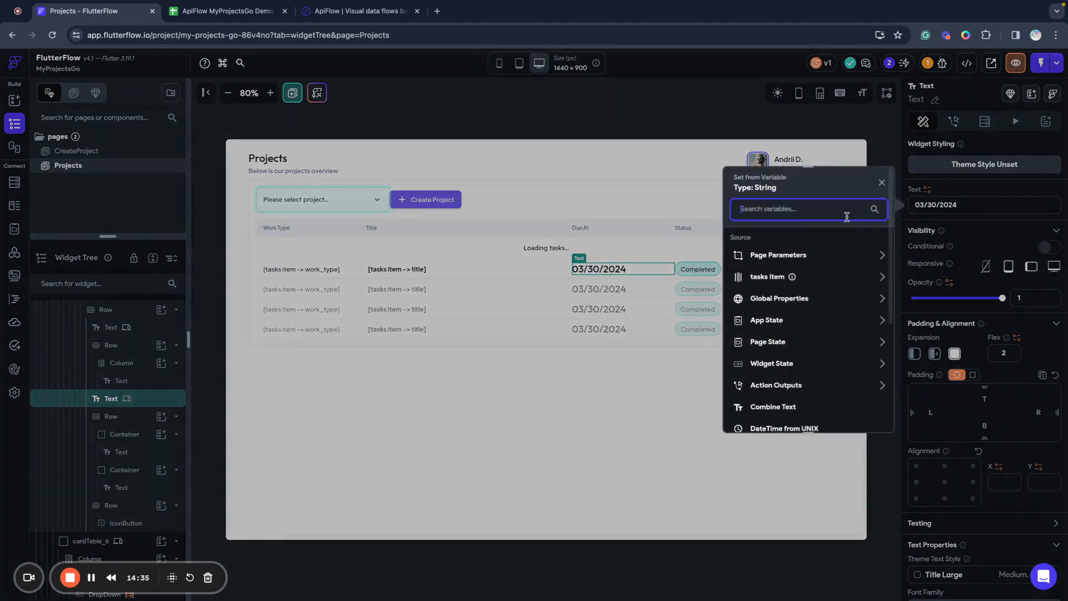
{"action": "left_click", "coordinate": [881, 276]}
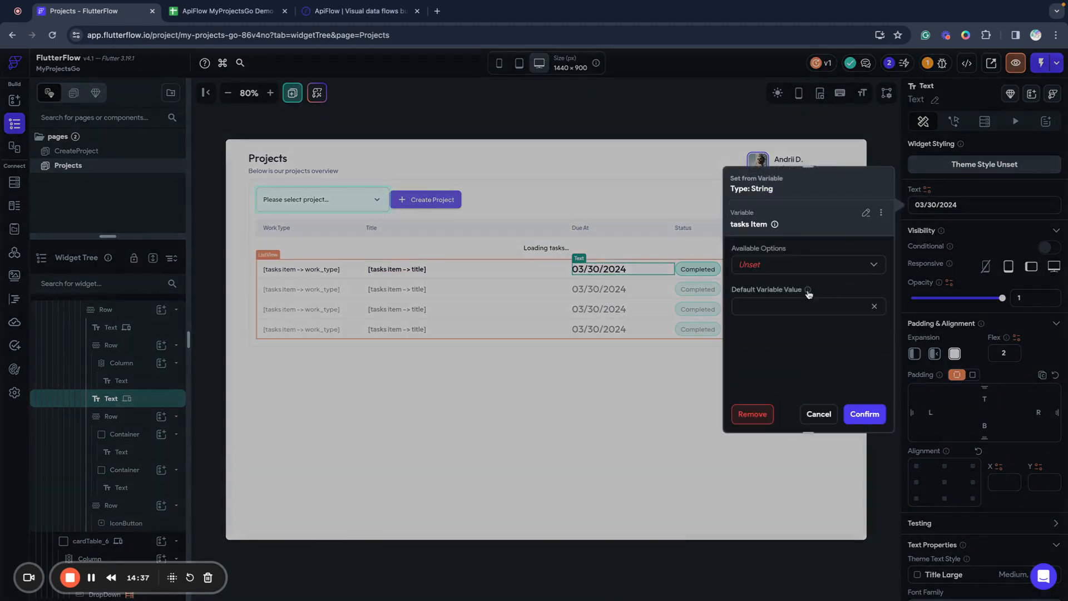
{"action": "left_click", "coordinate": [761, 272]}
{"action": "left_click", "coordinate": [758, 290]}
{"action": "left_click", "coordinate": [755, 306]}
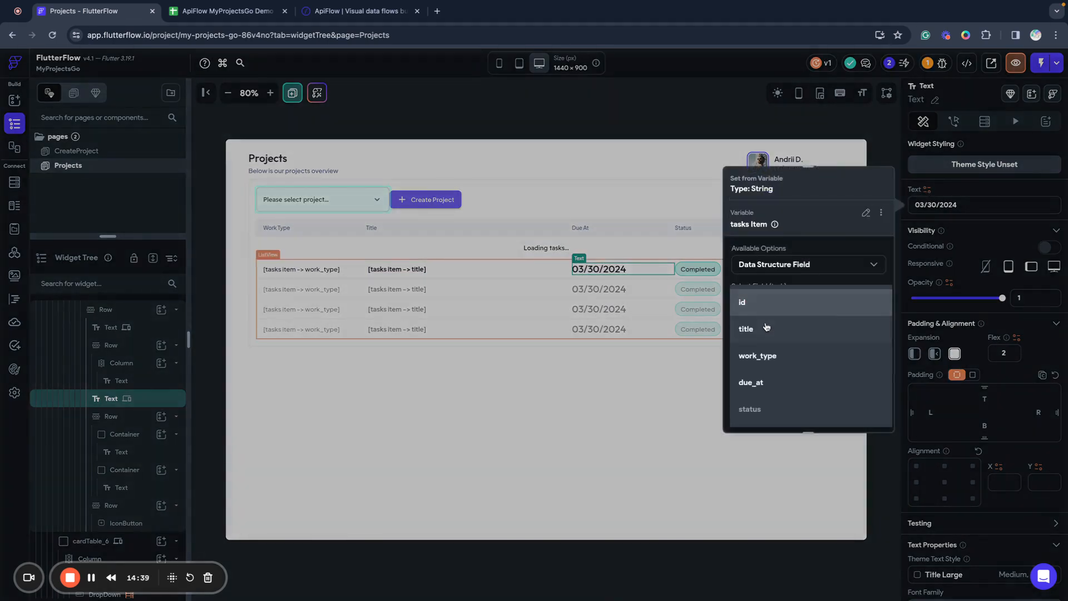
{"action": "left_click", "coordinate": [756, 382]}
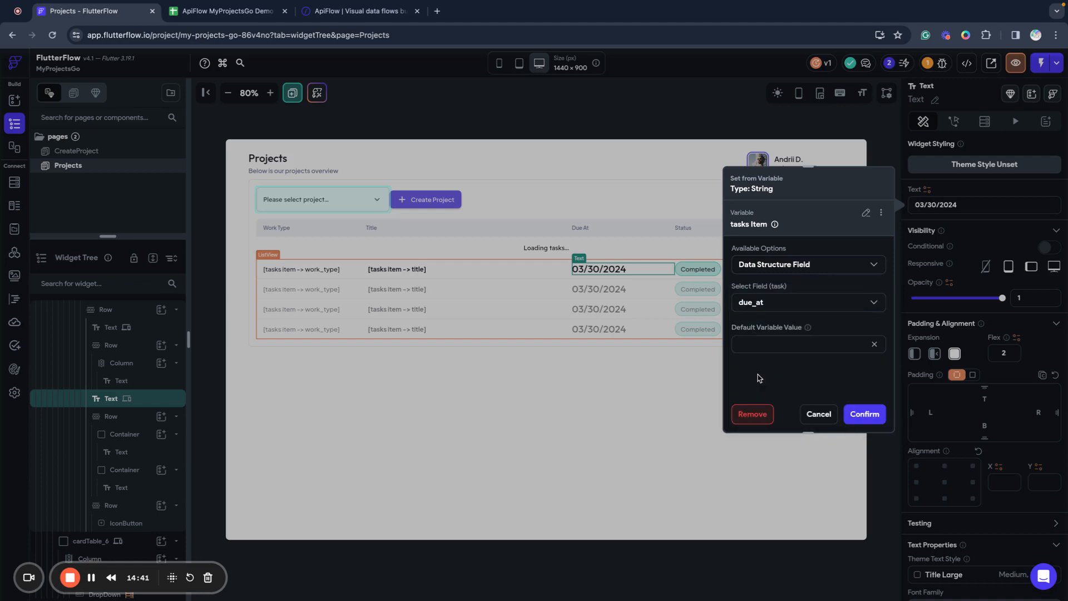
{"action": "left_click", "coordinate": [863, 414]}
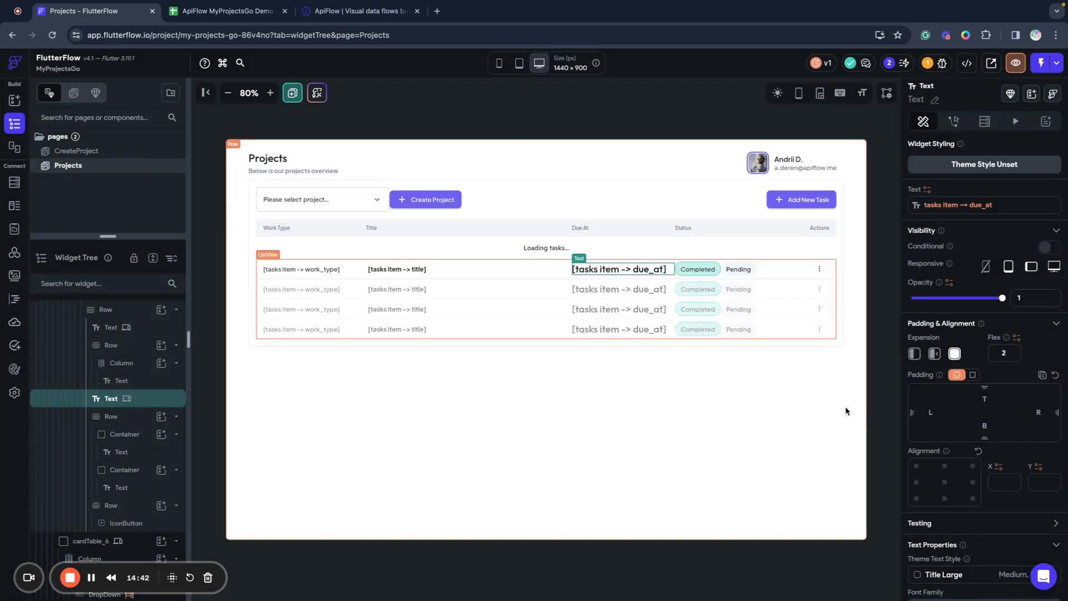
{"action": "left_click", "coordinate": [716, 274]}
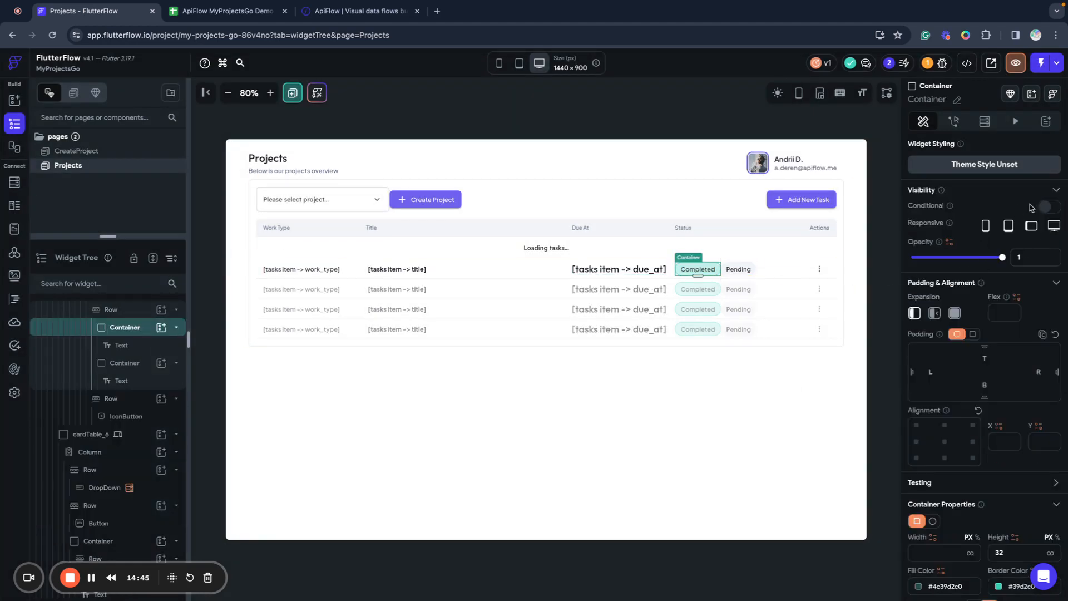
Turn on conditional visibility for the Completed badge with tasks item status as first value.
{"action": "left_click", "coordinate": [1050, 207]}
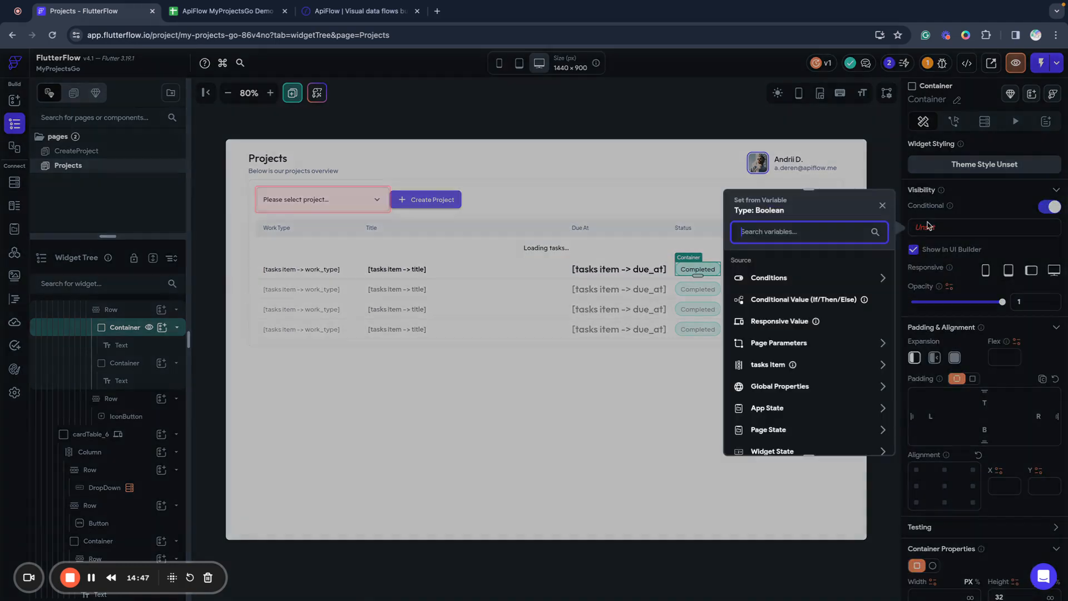
{"action": "left_click", "coordinate": [929, 227]}
{"action": "left_click", "coordinate": [784, 278]}
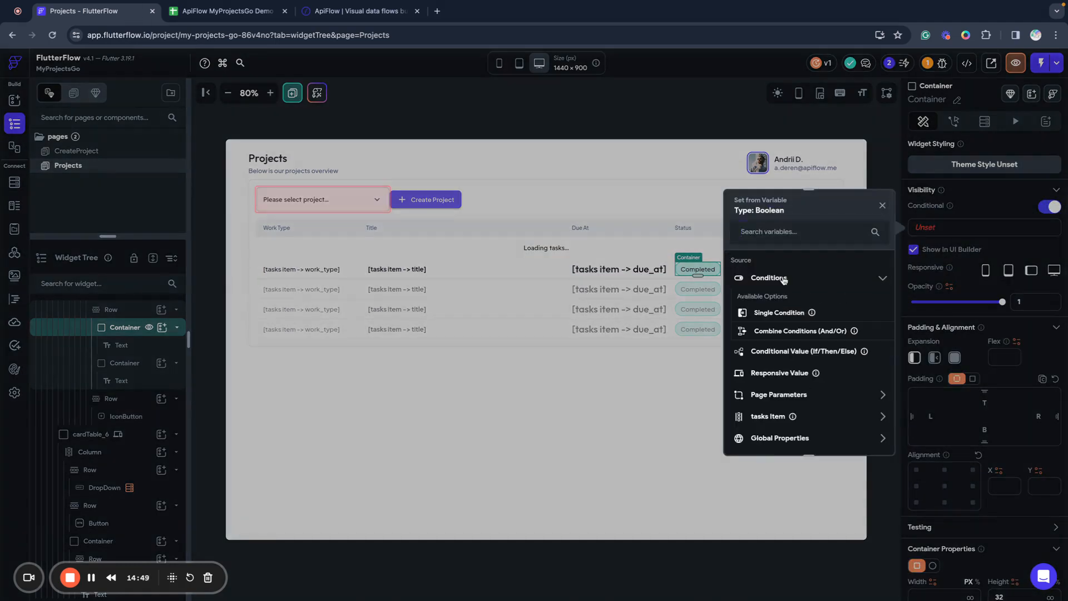
{"action": "left_click", "coordinate": [767, 314]}
{"action": "left_click", "coordinate": [797, 293]}
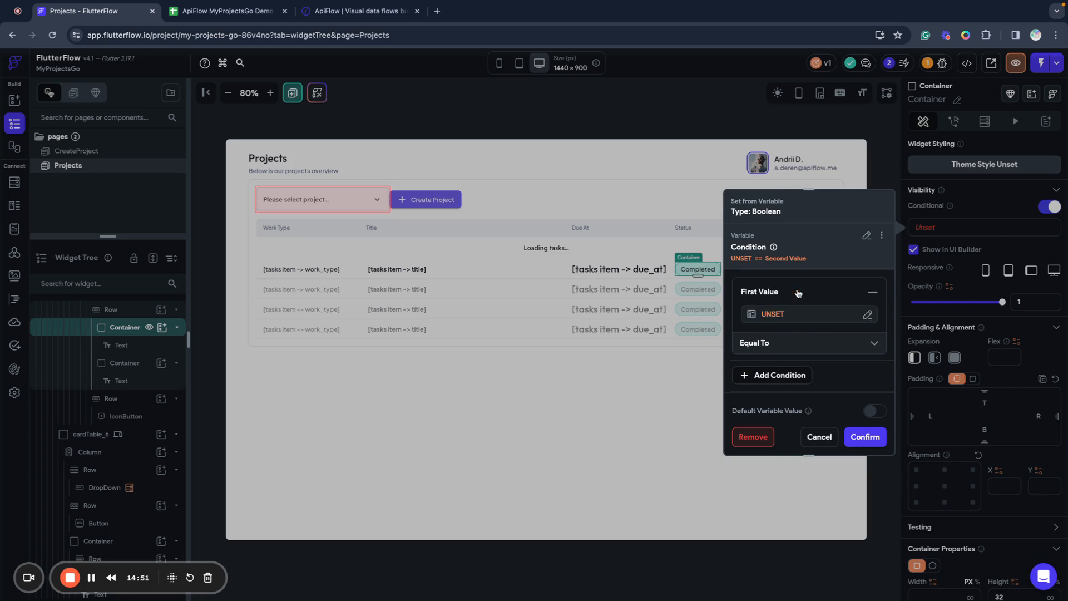
{"action": "left_click", "coordinate": [783, 315]}
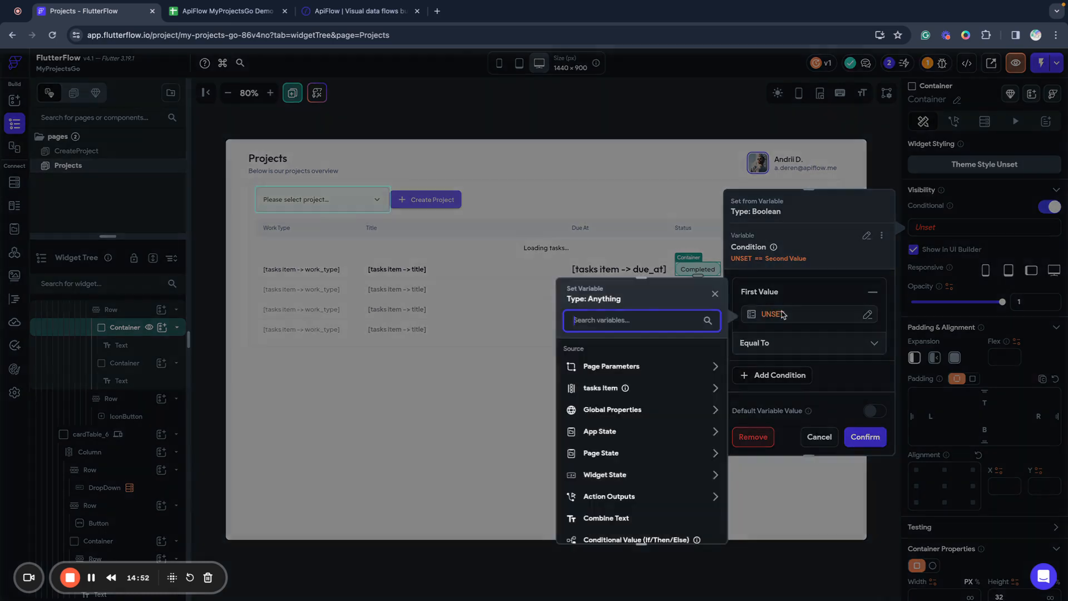
{"action": "left_click", "coordinate": [663, 391]}
{"action": "left_click", "coordinate": [587, 381]}
{"action": "left_click", "coordinate": [598, 298]}
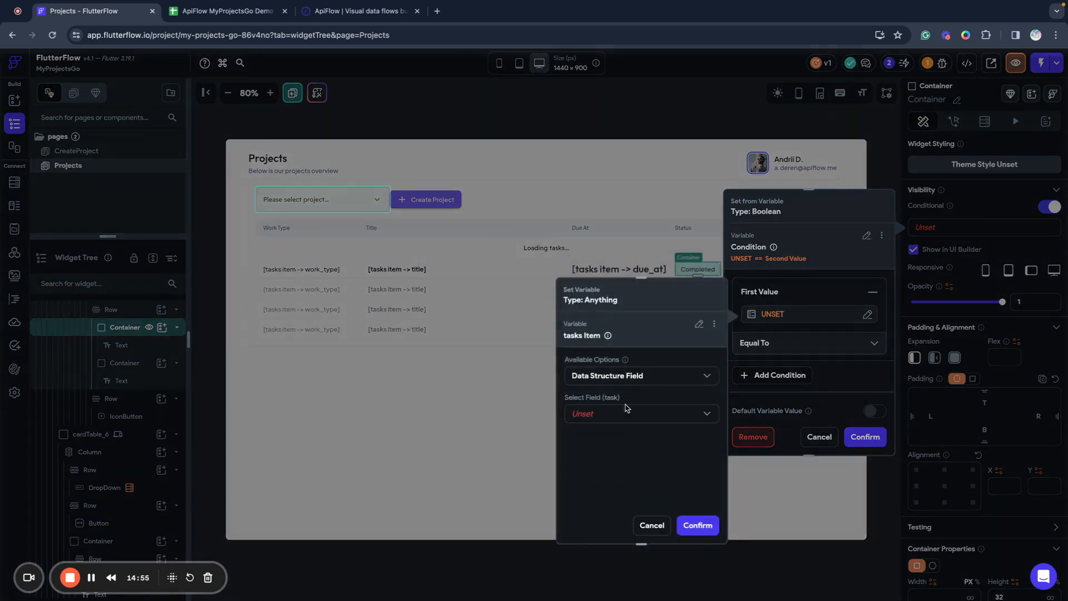
{"action": "left_click", "coordinate": [606, 418]}
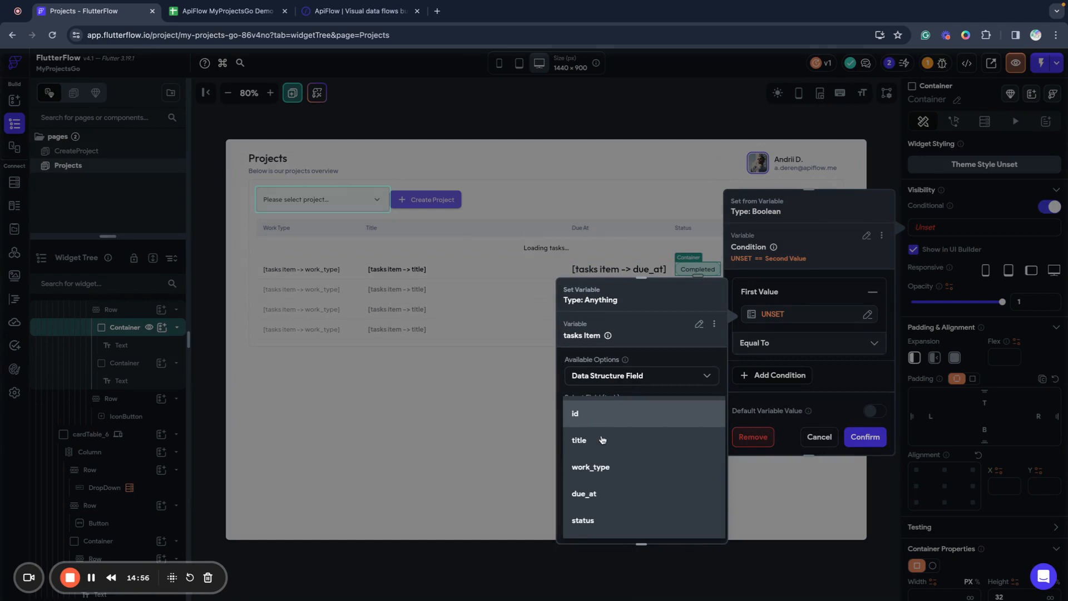
{"action": "left_click", "coordinate": [589, 520]}
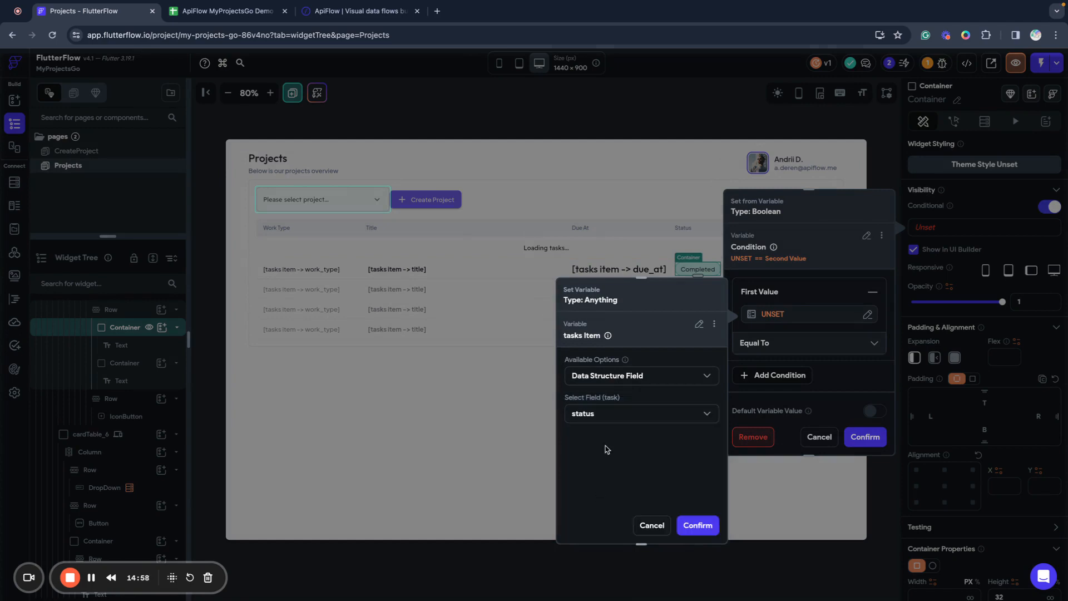
{"action": "left_click", "coordinate": [695, 524]}
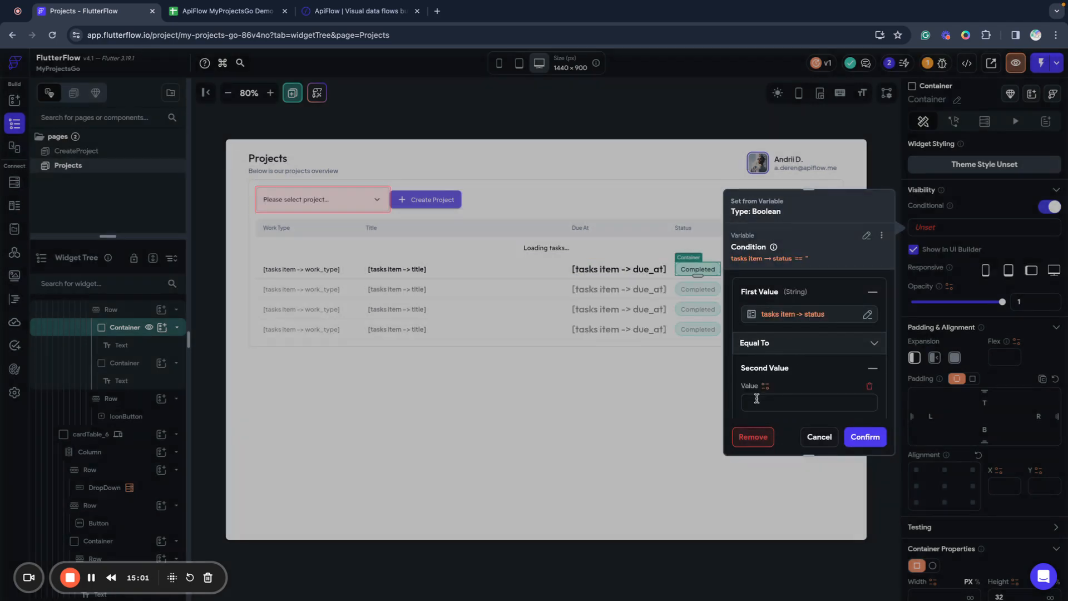
Compare the status against 'completed' and confirm the condition.
{"action": "left_click", "coordinate": [752, 402]}
{"action": "scroll", "coordinate": [752, 402], "scroll_direction": "down", "scroll_amount": 2}
{"action": "type", "text": "c"}
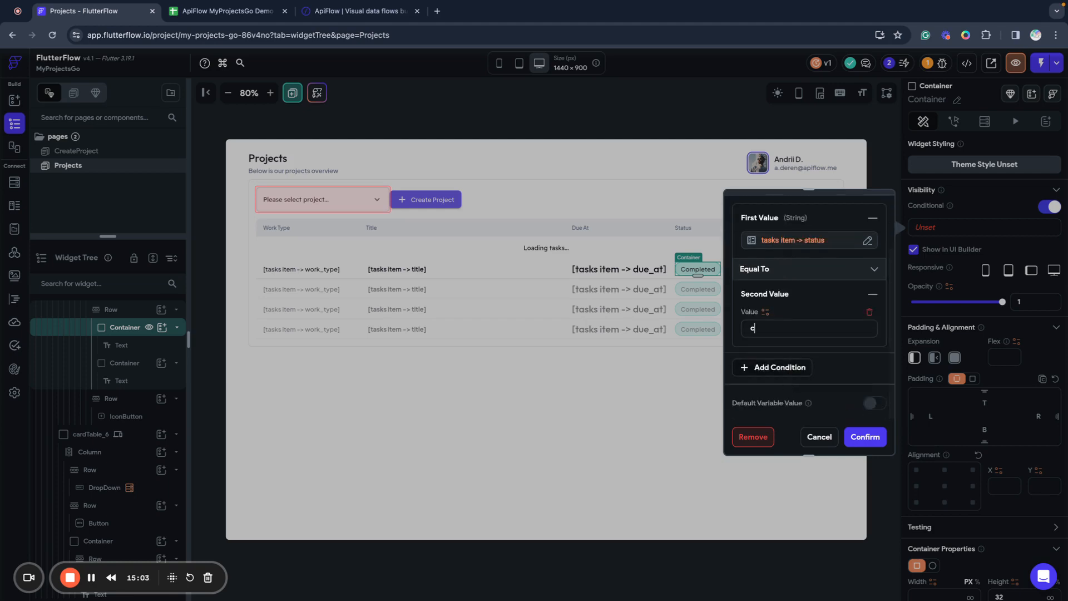
{"action": "type", "text": "ompleted"}
{"action": "left_click", "coordinate": [857, 435]}
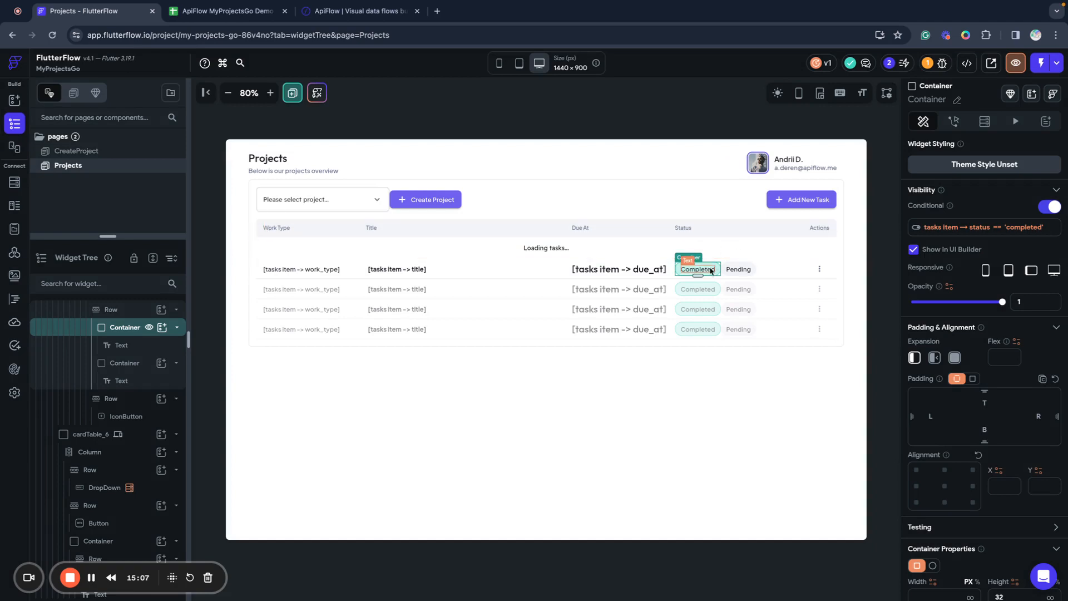
{"action": "left_click", "coordinate": [741, 272]}
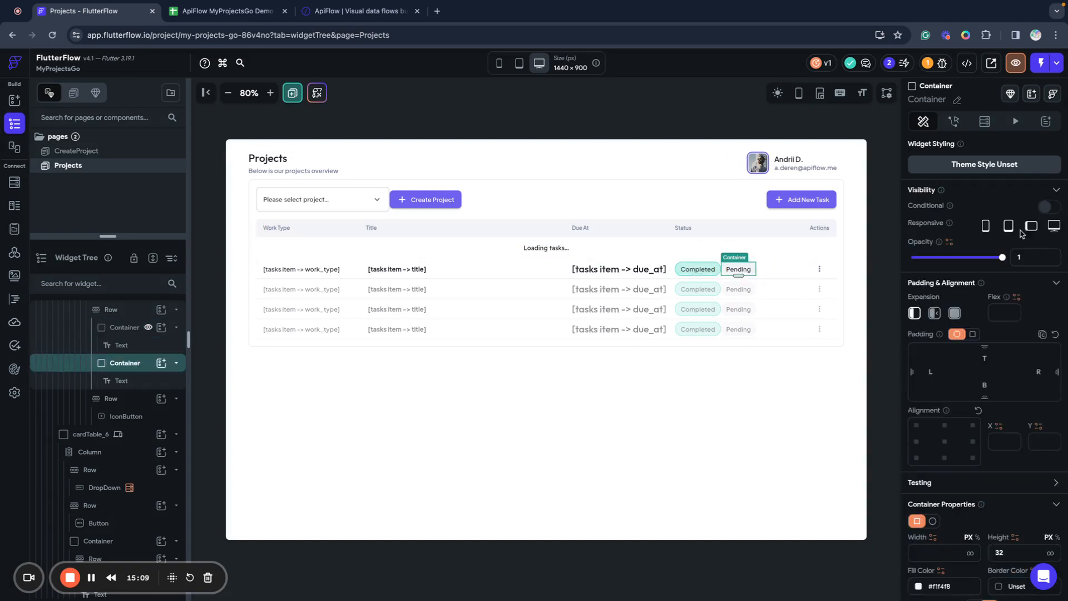
Enable conditional visibility on the Pending badge, with the task item's status field as the first value.
{"action": "left_click", "coordinate": [1047, 207]}
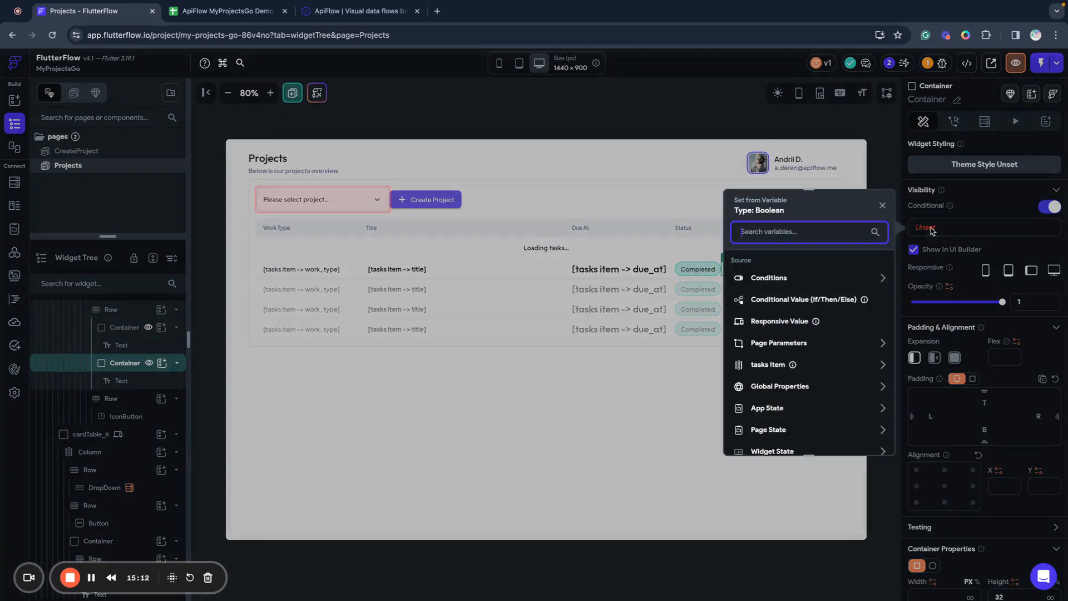
{"action": "left_click", "coordinate": [935, 232]}
{"action": "left_click", "coordinate": [789, 277]}
{"action": "left_click", "coordinate": [772, 312]}
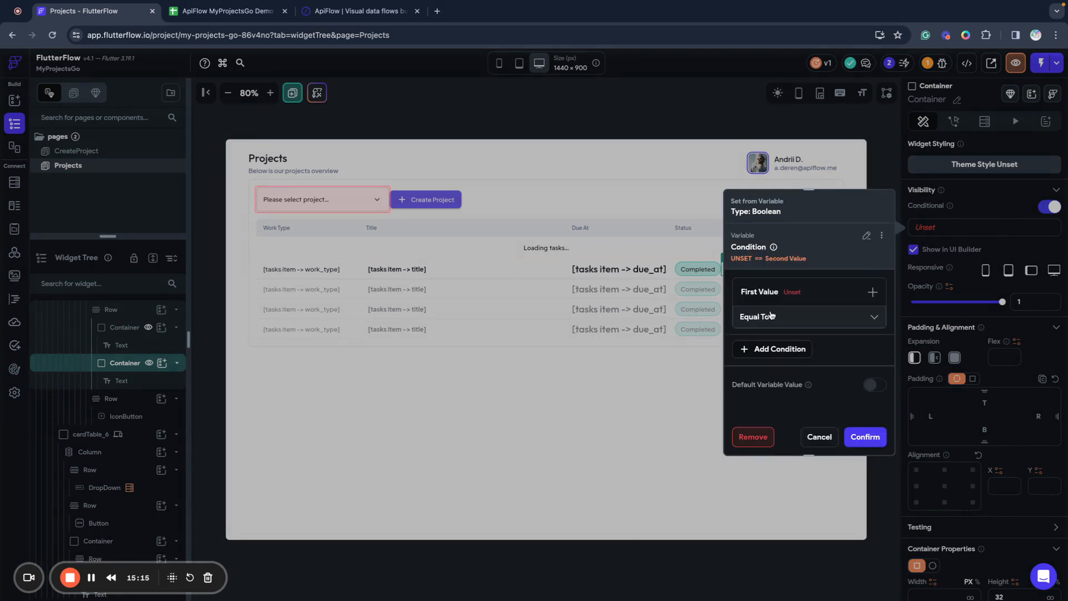
{"action": "left_click", "coordinate": [801, 295]}
{"action": "left_click", "coordinate": [772, 316]}
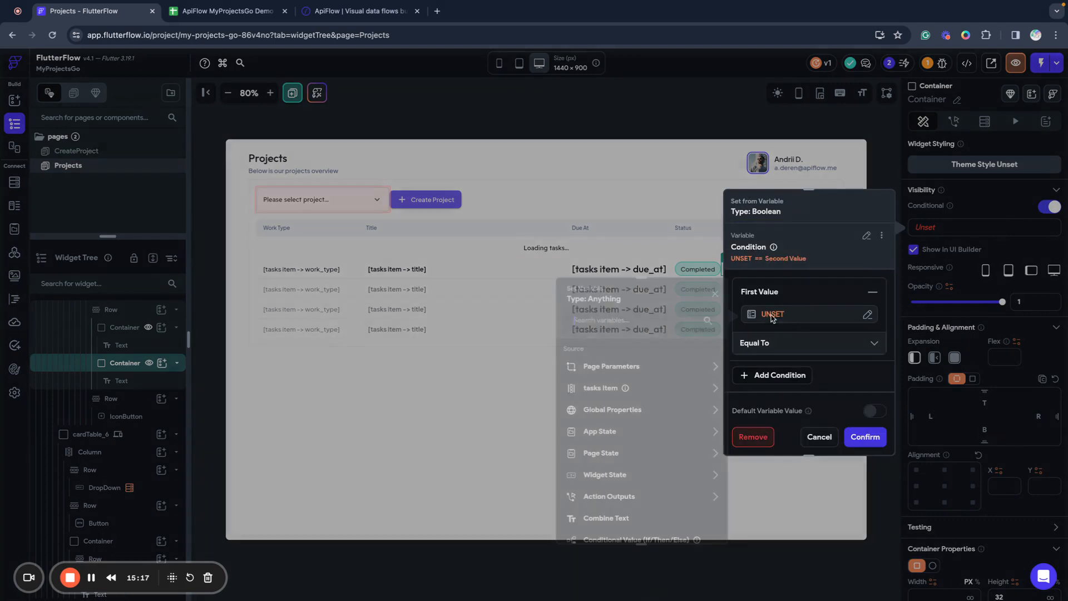
{"action": "left_click", "coordinate": [598, 389]}
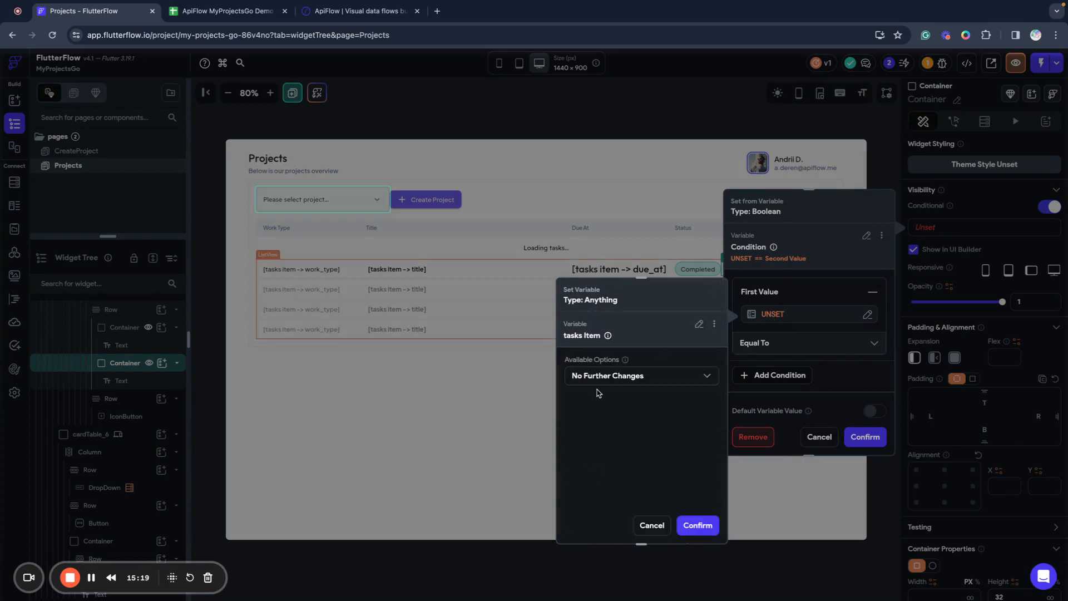
{"action": "left_click", "coordinate": [590, 376]}
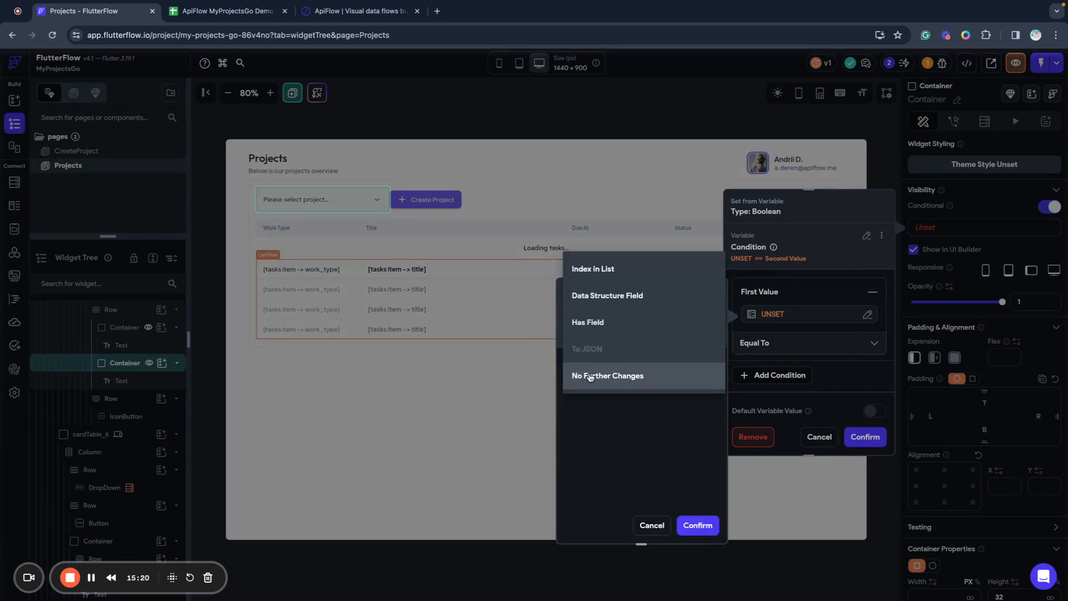
{"action": "left_click", "coordinate": [590, 295]}
{"action": "left_click", "coordinate": [596, 416]}
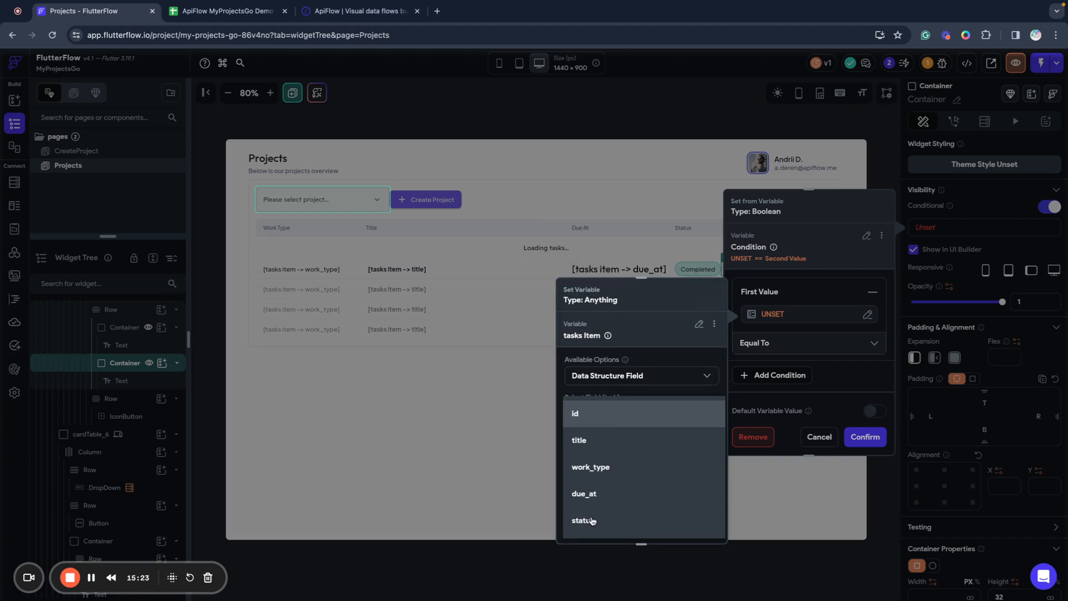
{"action": "left_click", "coordinate": [592, 520]}
{"action": "left_click", "coordinate": [697, 525]}
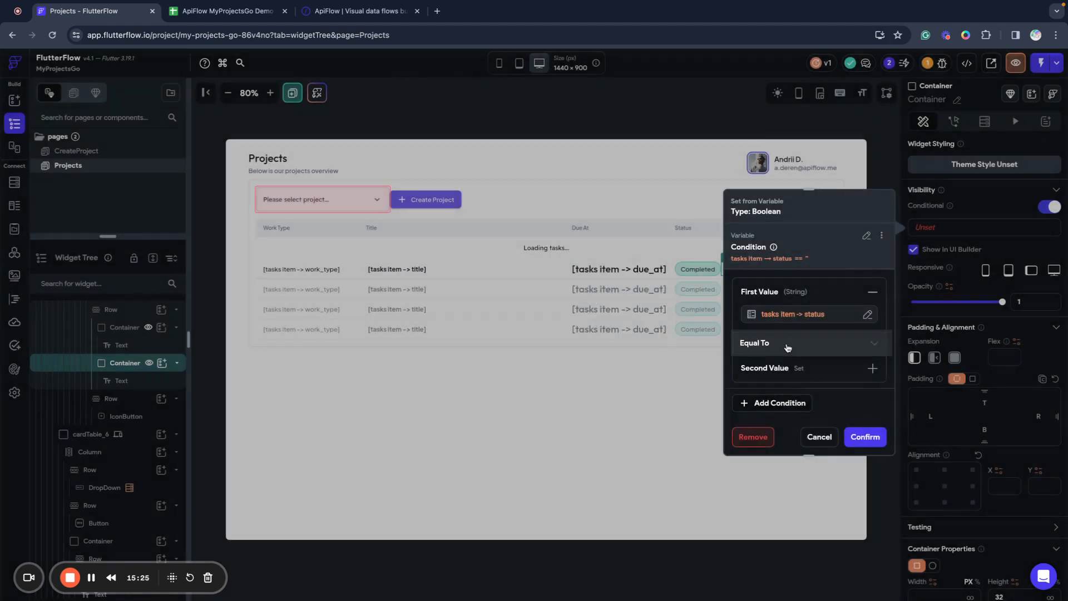
Complete the condition as status Not Equal To 'completed' and confirm it.
{"action": "left_click", "coordinate": [787, 347]}
{"action": "left_click", "coordinate": [776, 371]}
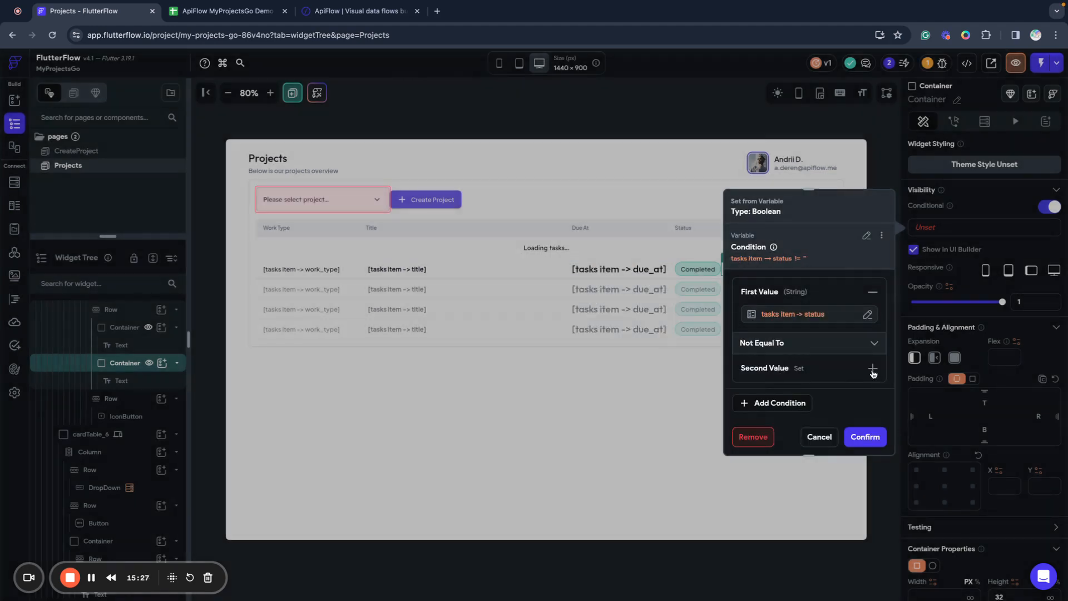
{"action": "left_click", "coordinate": [872, 370]}
{"action": "left_click", "coordinate": [769, 402]}
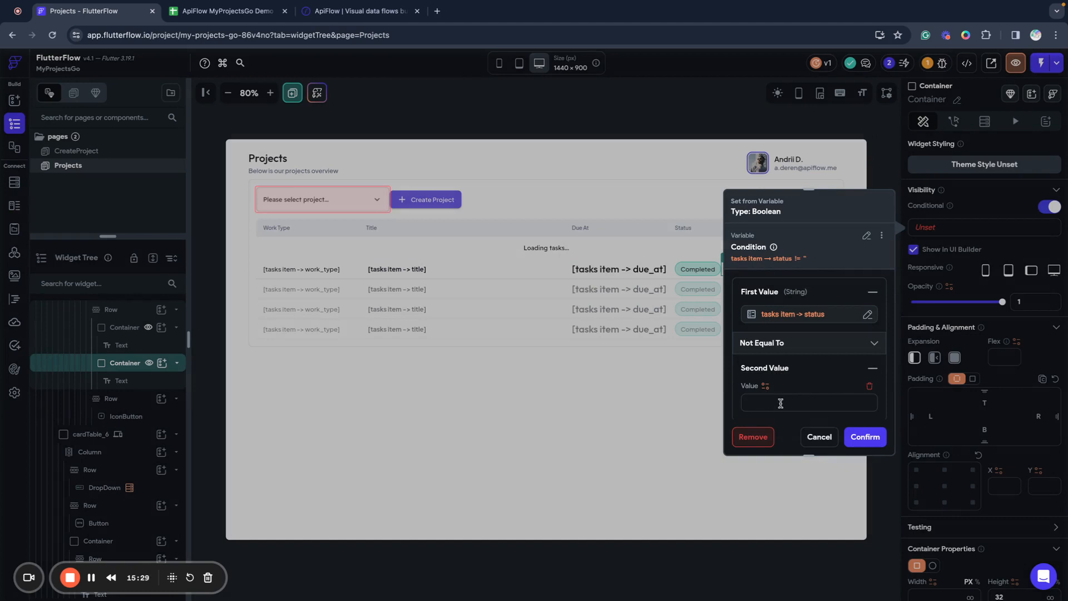
{"action": "type", "text": "completed"}
{"action": "left_click", "coordinate": [851, 433]}
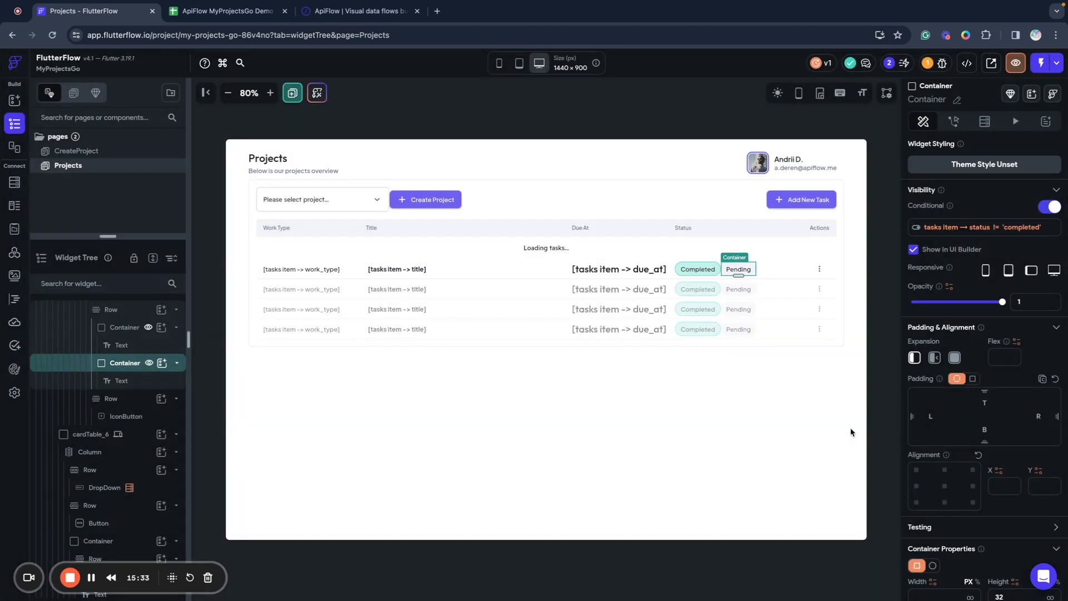
Check the Completed and Pending badge conditions, then launch the app in Test Mode.
{"action": "left_click", "coordinate": [700, 274]}
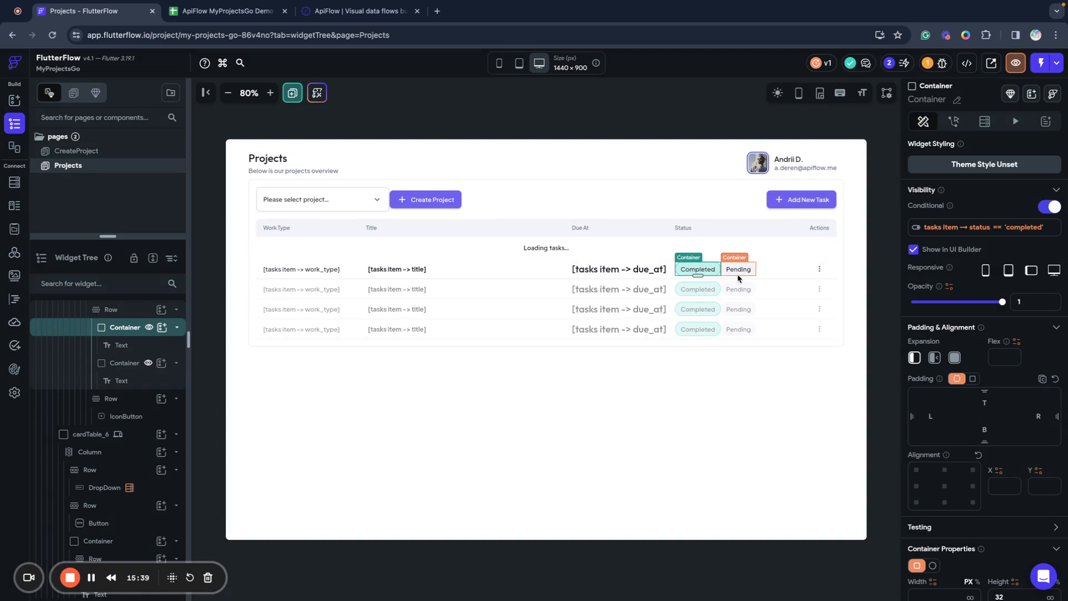
{"action": "left_click", "coordinate": [737, 276]}
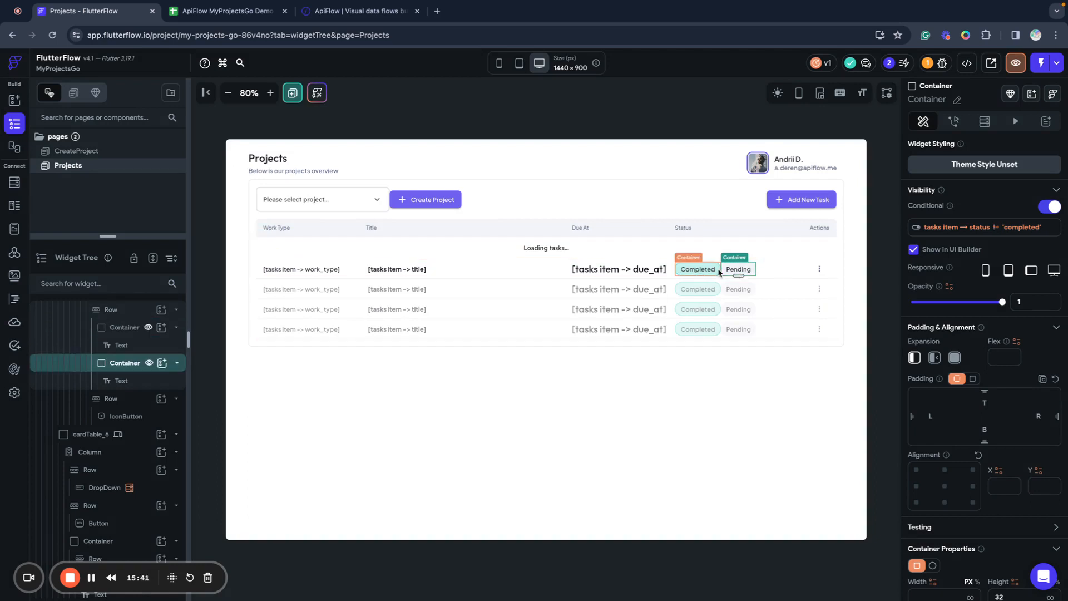
{"action": "left_click", "coordinate": [654, 397]}
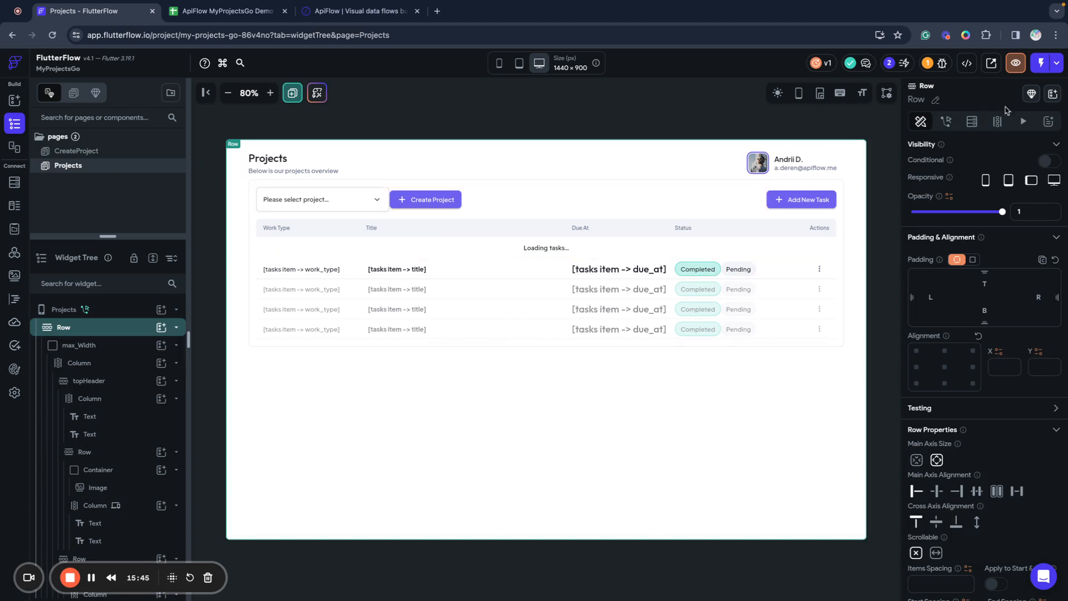
{"action": "left_click", "coordinate": [1042, 63]}
{"action": "left_click", "coordinate": [1036, 94]}
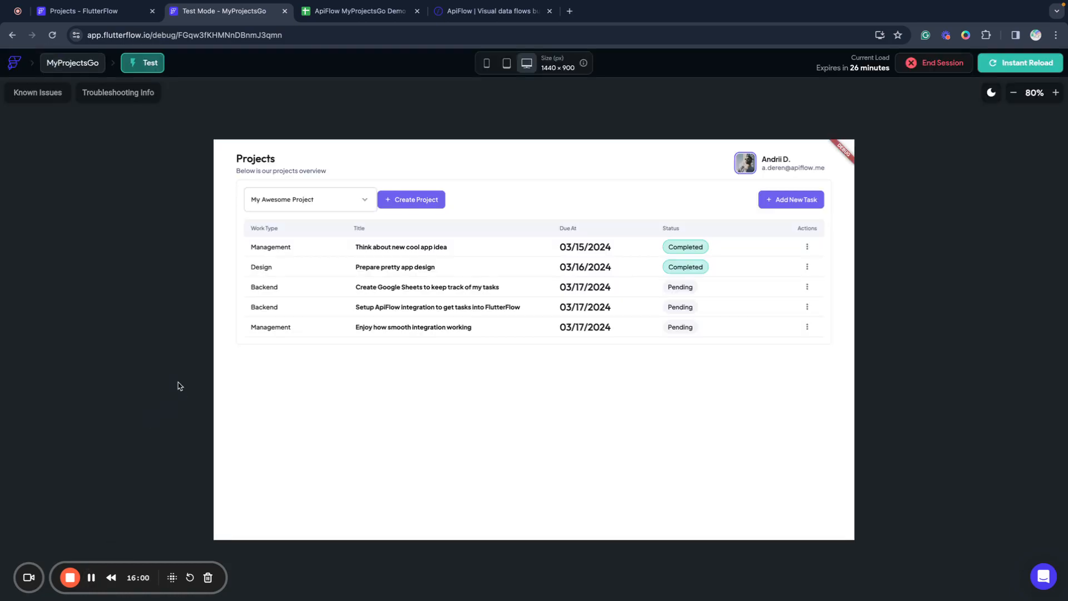
Load ECommerce Project, FlutterFlow demo app, then My Awesome Project in the test app, and switch to the Google Sheet.
{"action": "left_click", "coordinate": [305, 202]}
{"action": "left_click", "coordinate": [297, 219]}
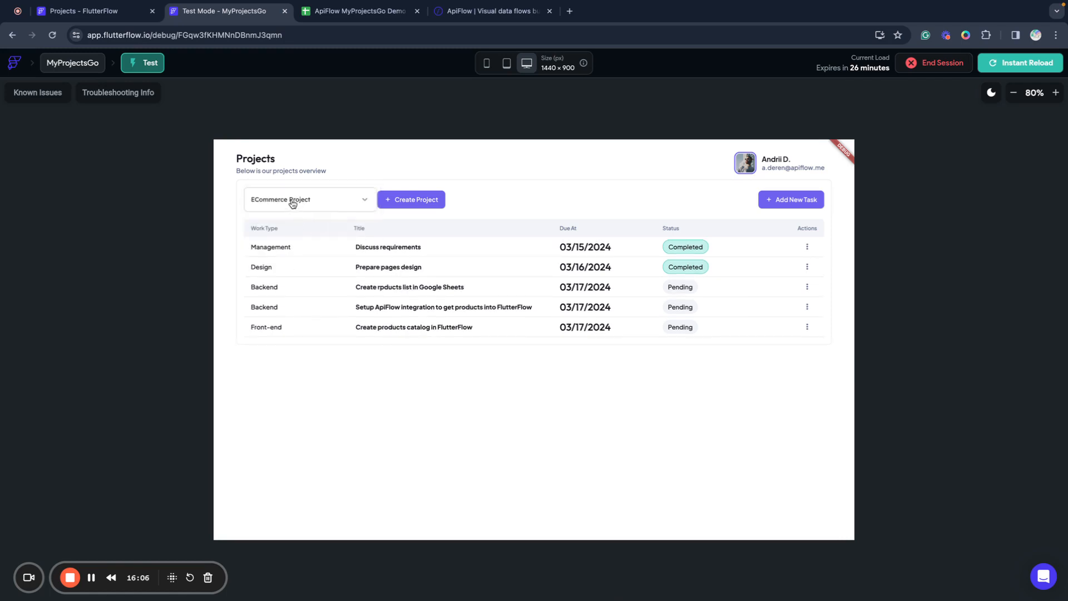
{"action": "left_click", "coordinate": [292, 200]}
{"action": "left_click", "coordinate": [285, 223]}
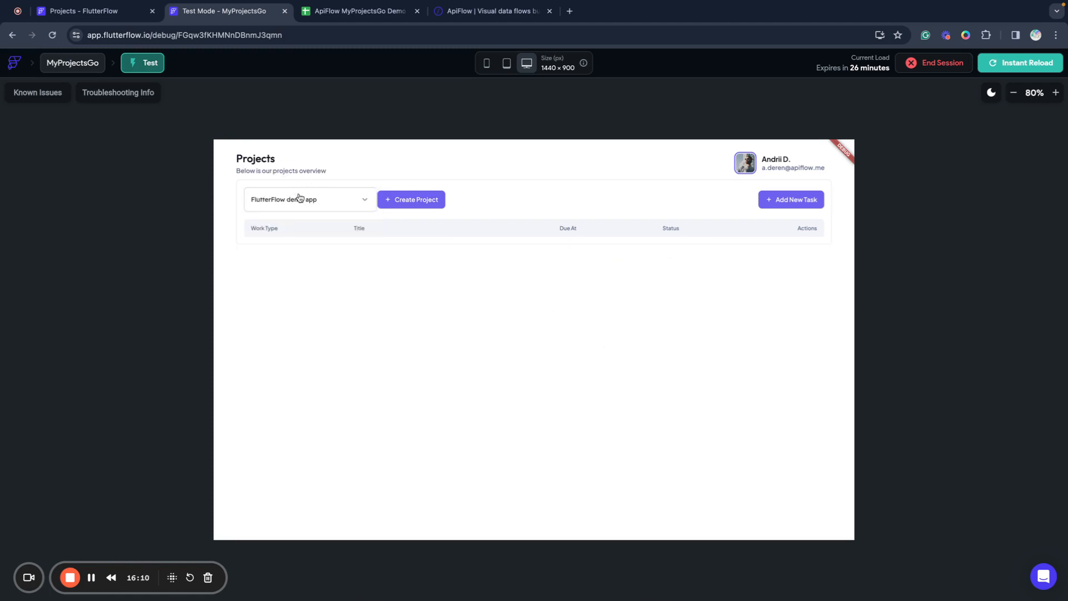
{"action": "left_click", "coordinate": [301, 200]}
{"action": "left_click", "coordinate": [294, 175]}
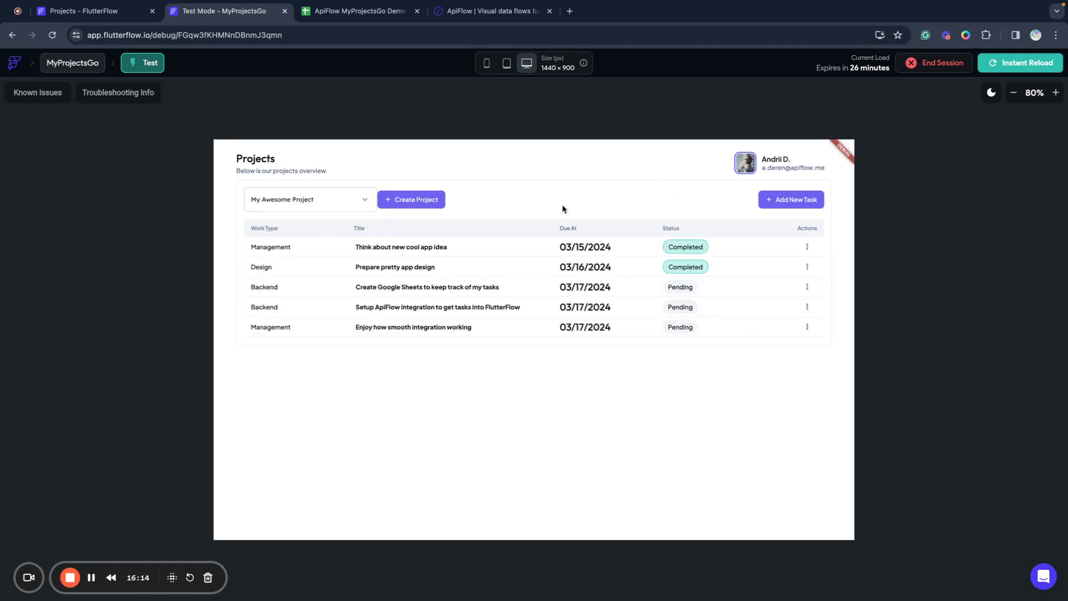
{"action": "left_click", "coordinate": [321, 11]}
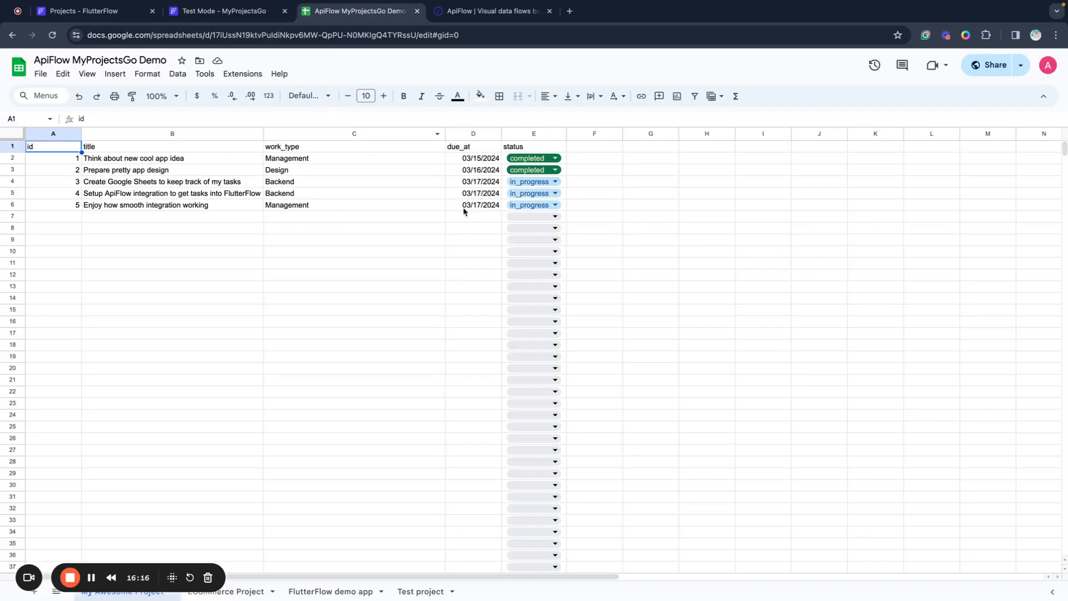
After reviewing the sheet's task statuses, switch to the Test Mode - MyProjectsGo tab.
{"action": "left_click", "coordinate": [245, 22]}
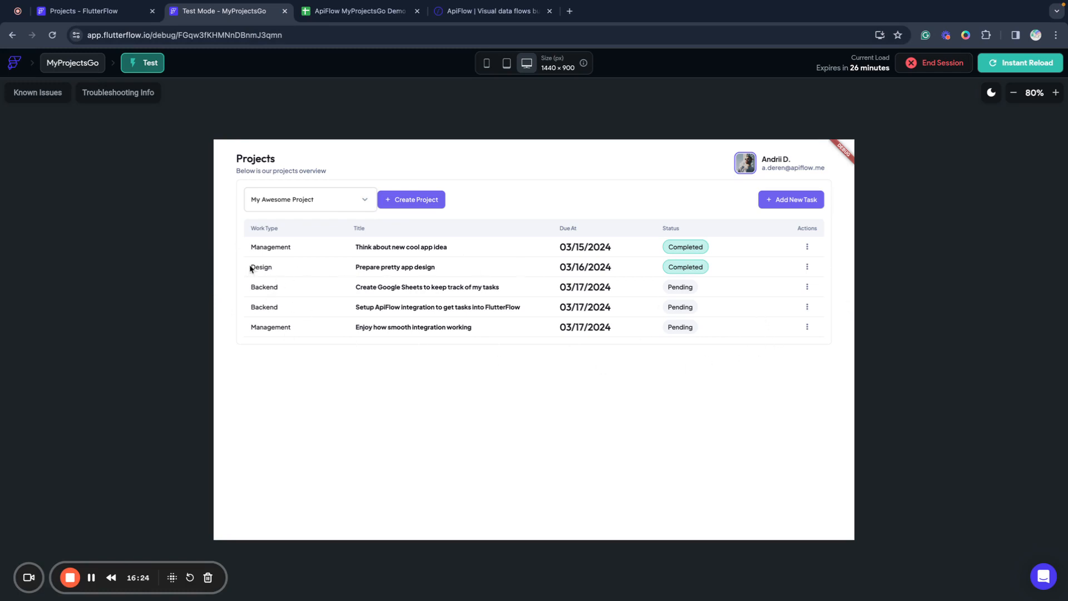
Choose ECommerce Project from the test app's project dropdown.
{"action": "left_click", "coordinate": [316, 203]}
{"action": "left_click", "coordinate": [302, 222]}
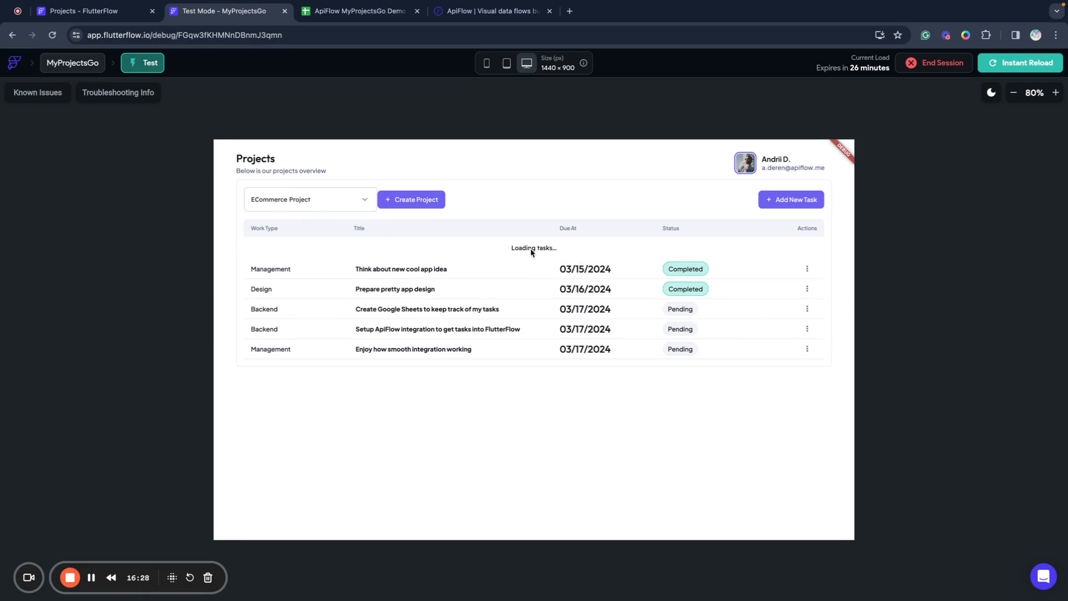